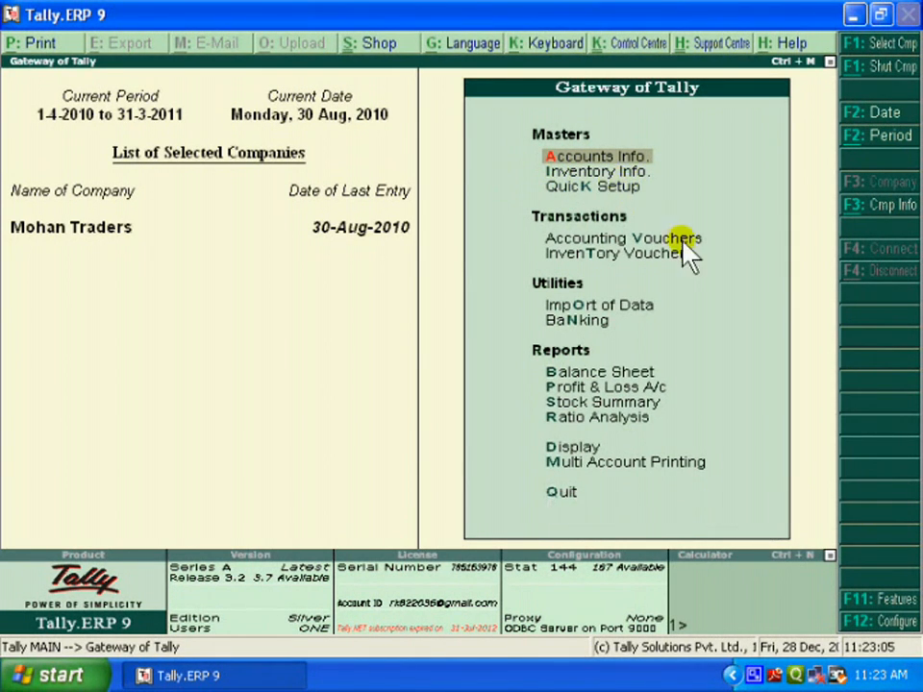
# Step: Create a single stock group named Electric & Electronic Items under Primary, allowing quantities of items to be added
pyautogui.press('i')
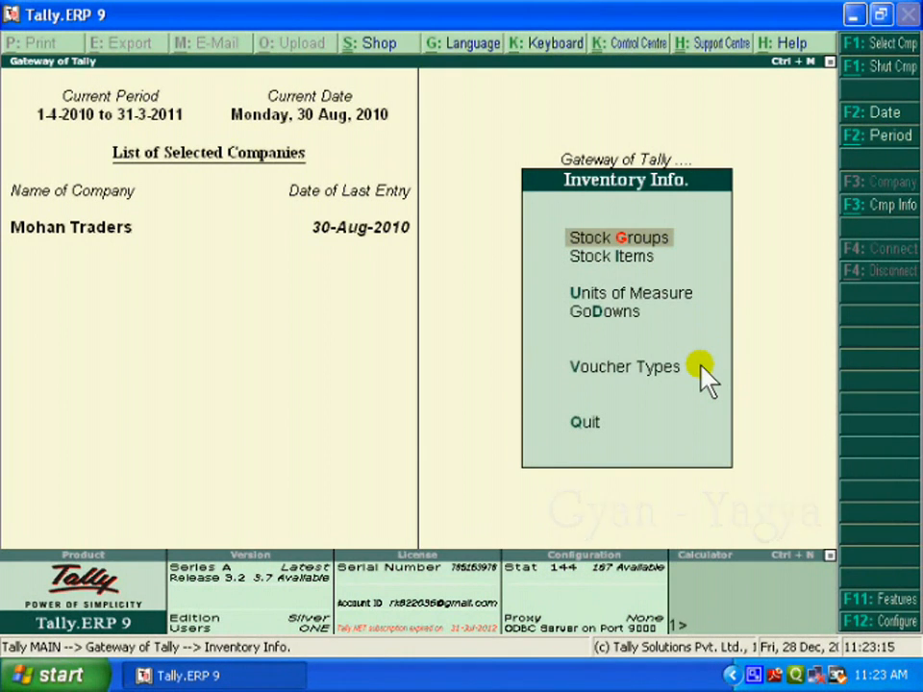
pyautogui.press('Return')
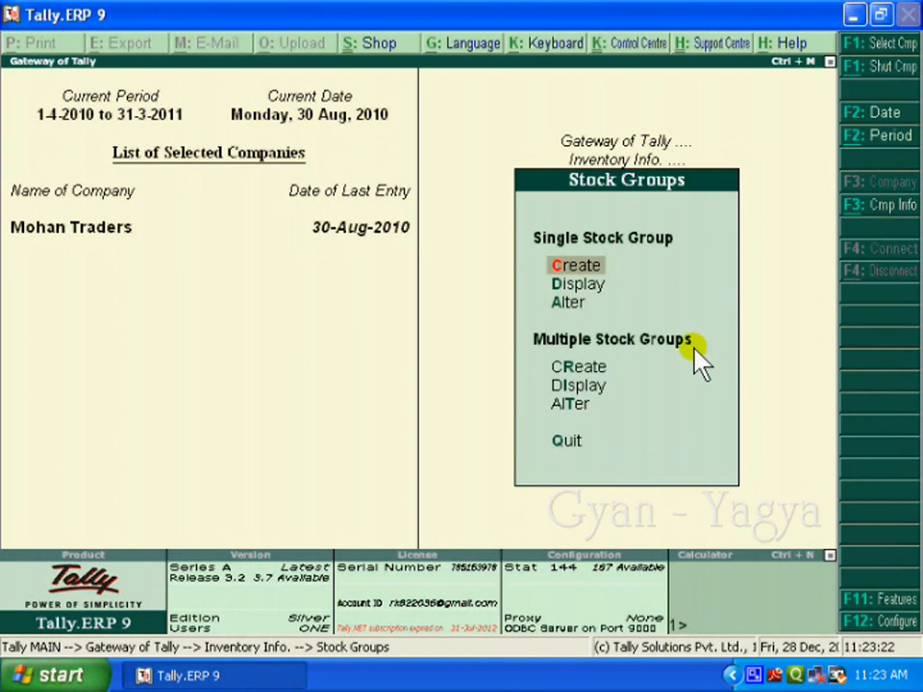
pyautogui.press('Return')
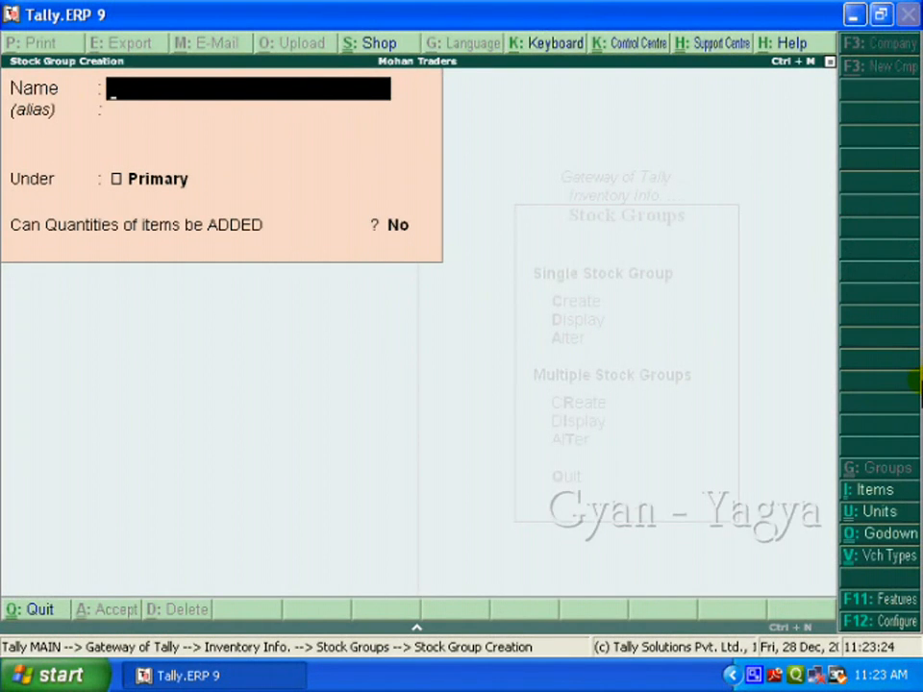
pyautogui.write('Electric')
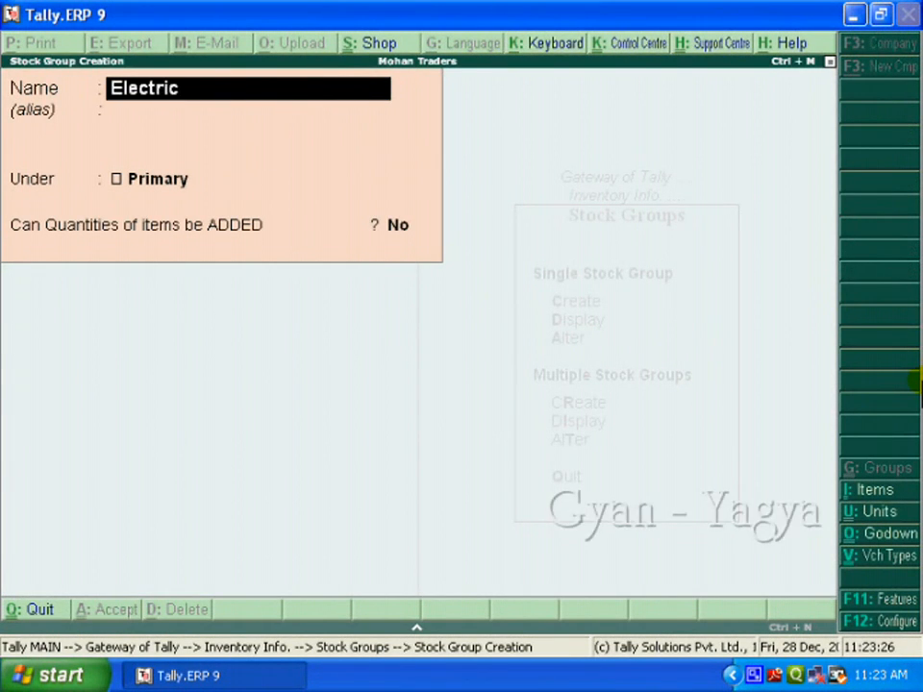
pyautogui.write(' & Electronic Items')
pyautogui.press('Return')
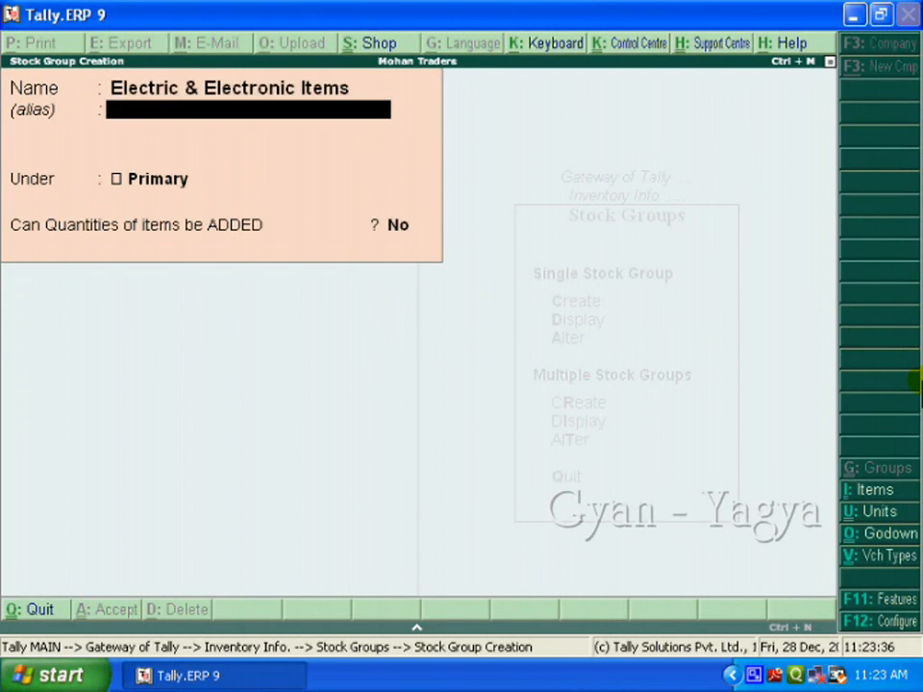
pyautogui.press('Return')
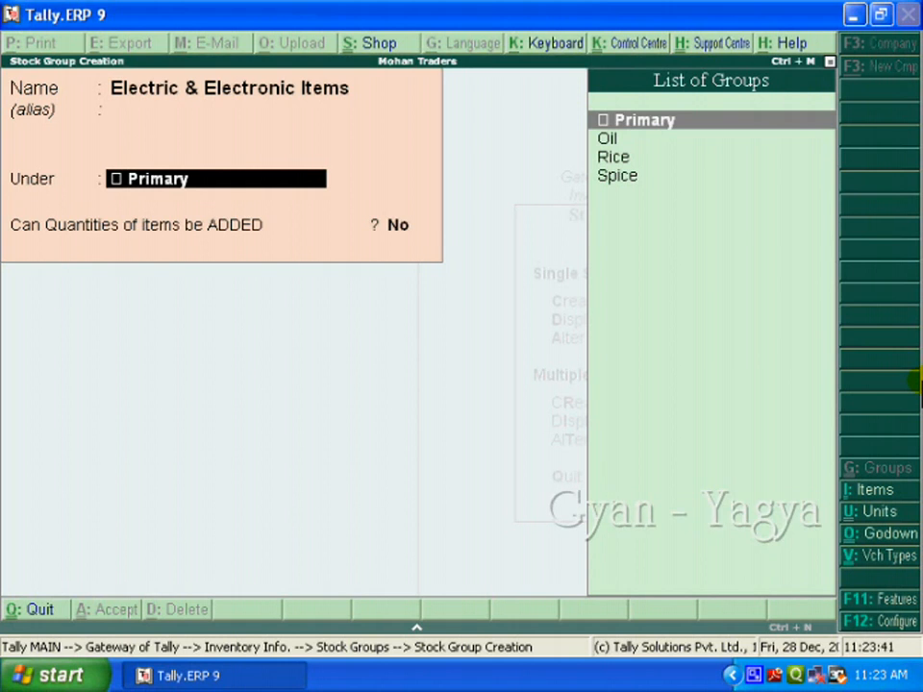
pyautogui.press('Return')
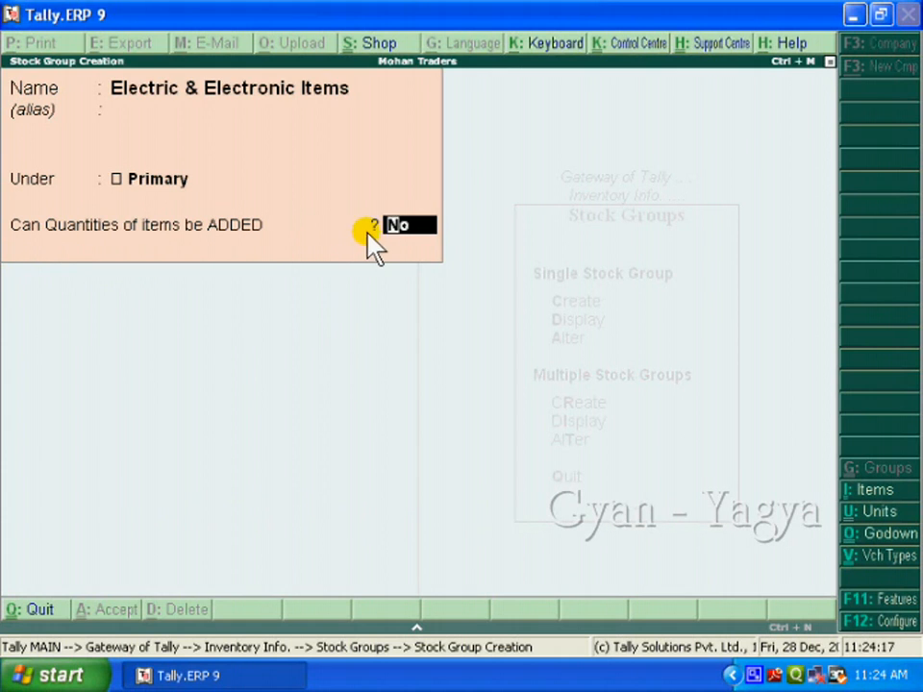
pyautogui.write('y')
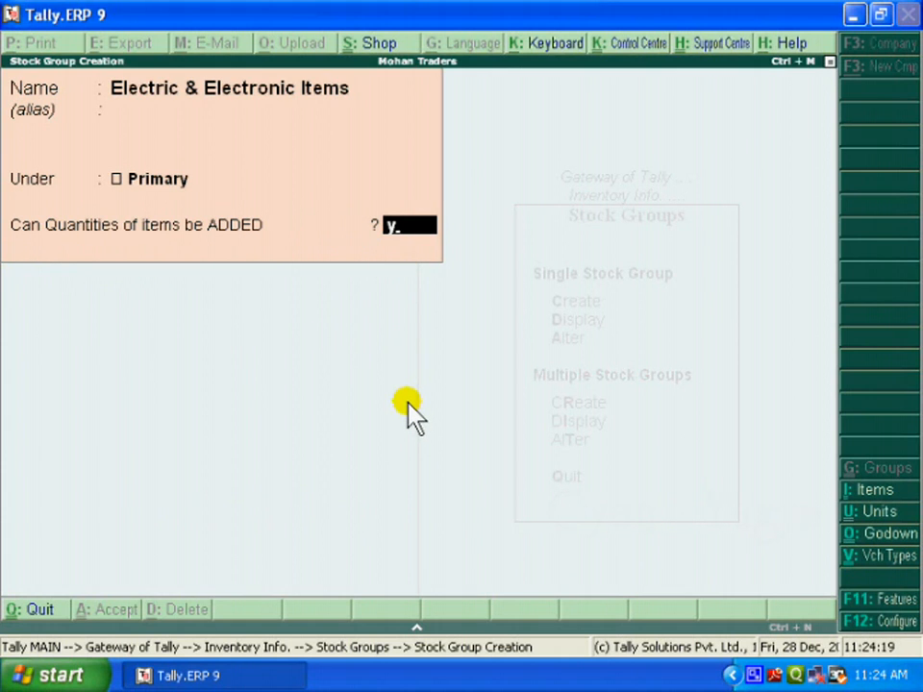
pyautogui.press('Return')
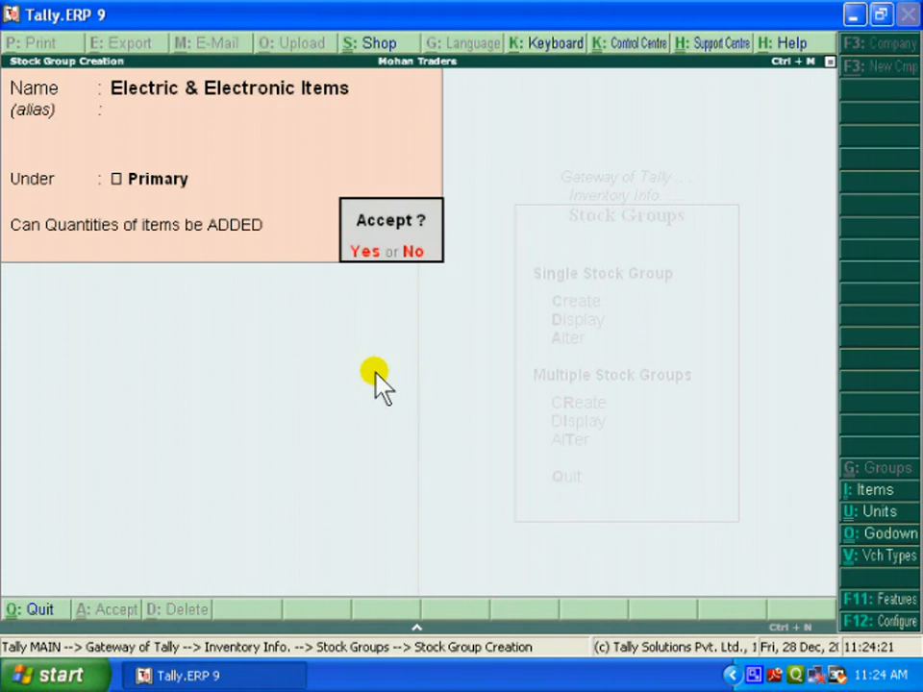
pyautogui.press('Return')
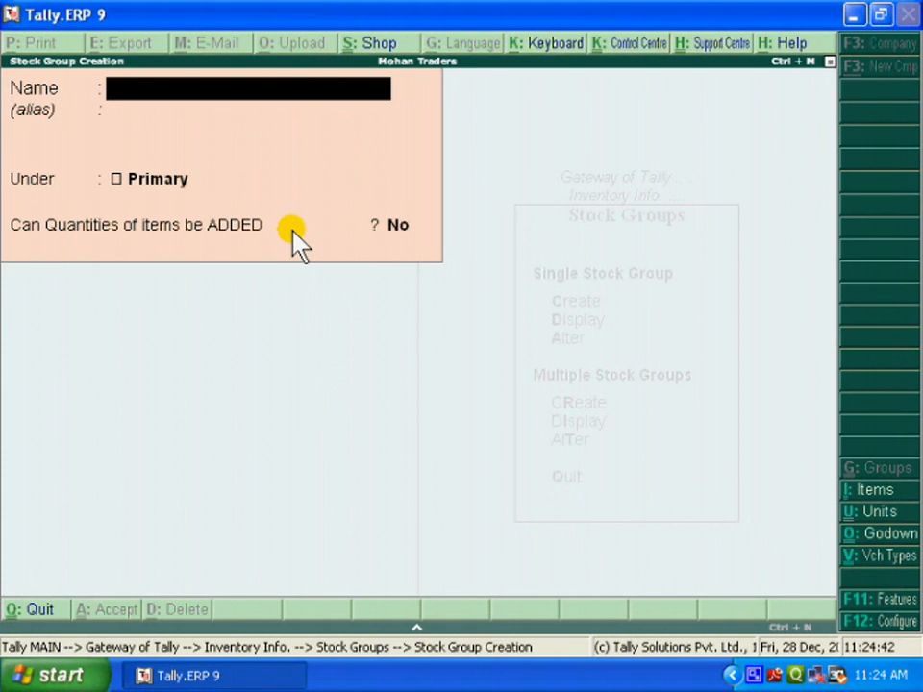
# Step: Create the stock group Fan under Electric & Electronic Items, accepting Yes for adding item quantities
pyautogui.write('Fan')
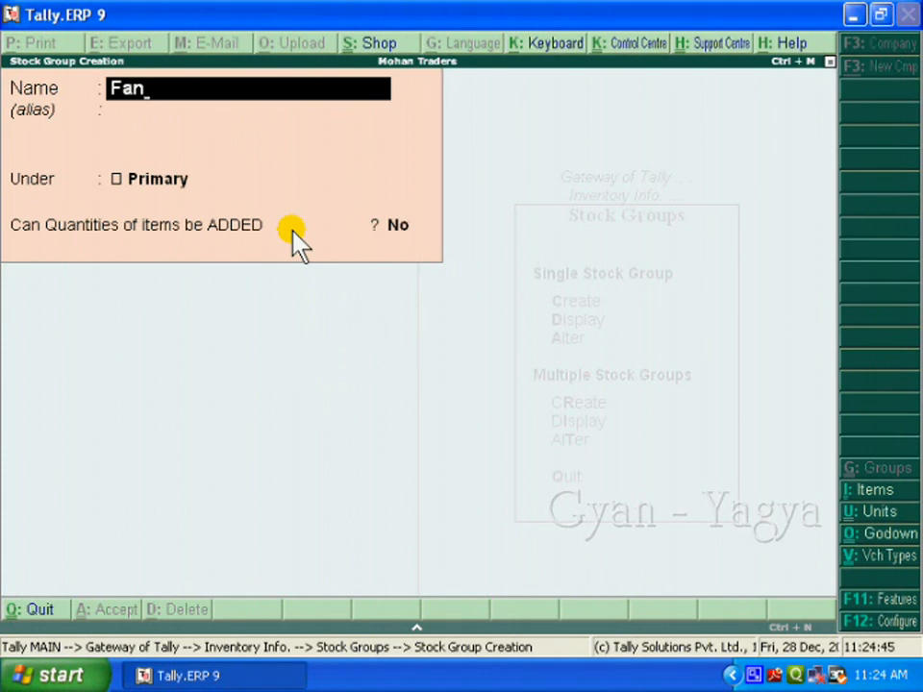
pyautogui.press('Return')
pyautogui.press('Return')
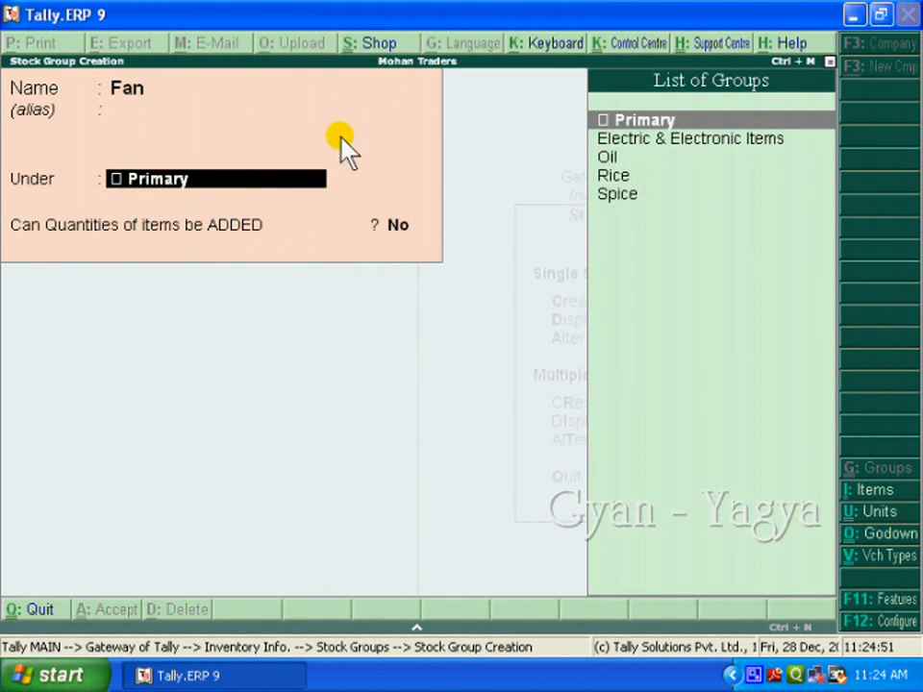
pyautogui.press('Down')
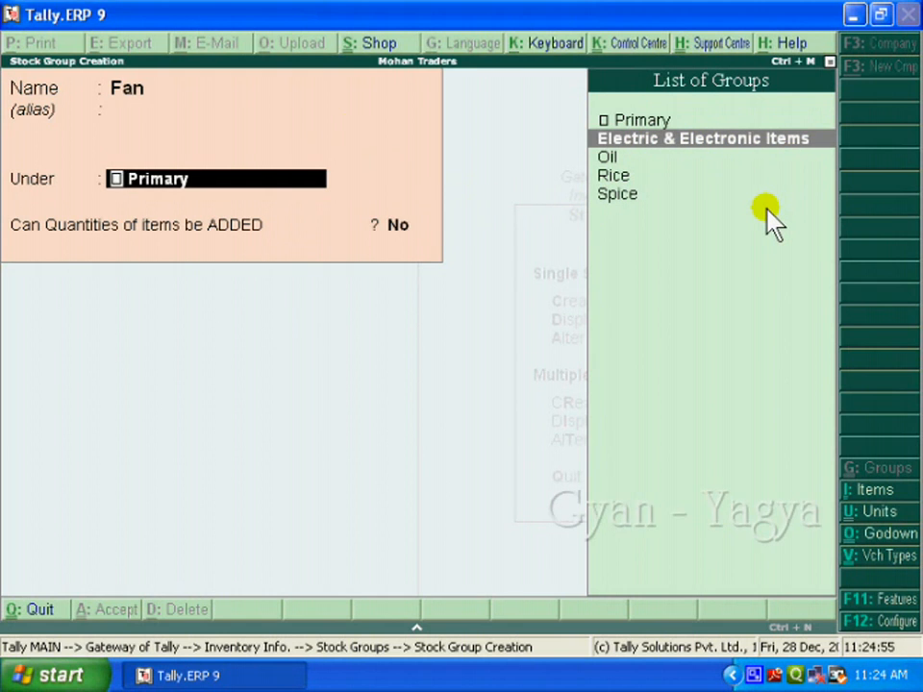
pyautogui.press('Return')
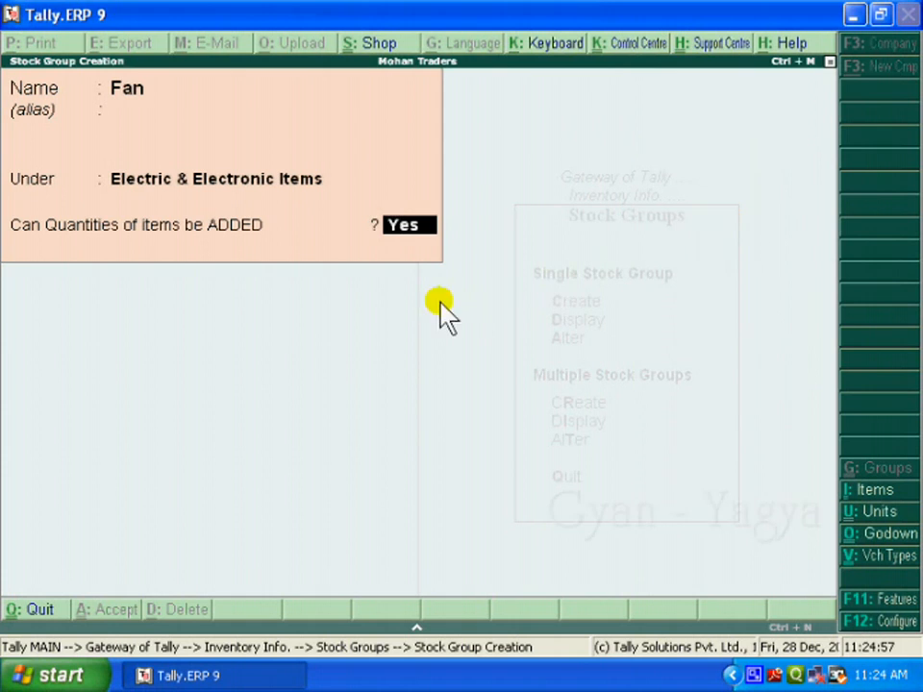
pyautogui.press('Return')
pyautogui.press('Return')
# Step: Create the stock group TV under Electric & Electronic Items, accepting Yes for adding item quantities
pyautogui.write('T')
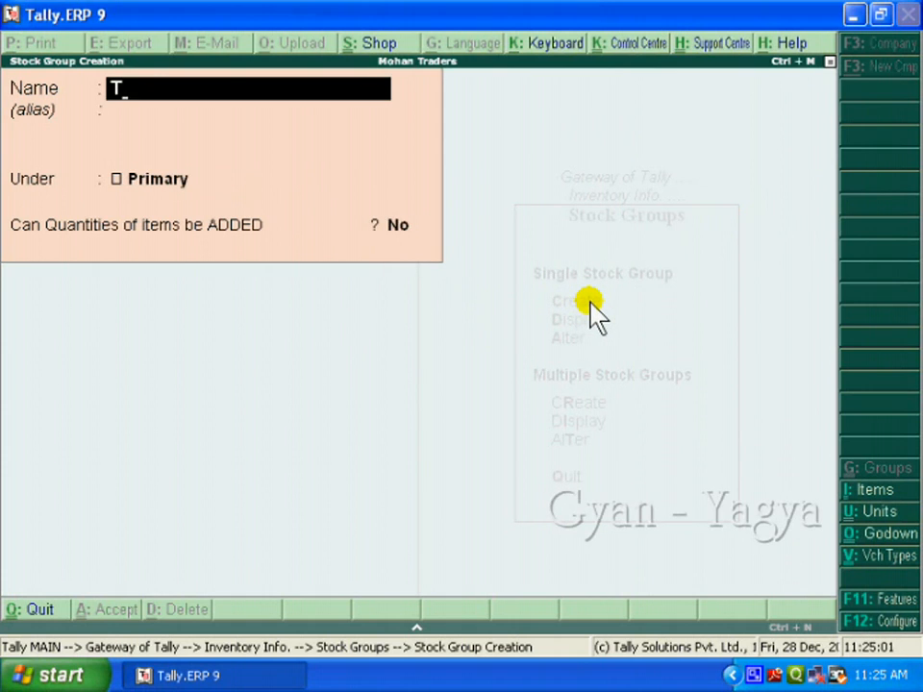
pyautogui.write('V')
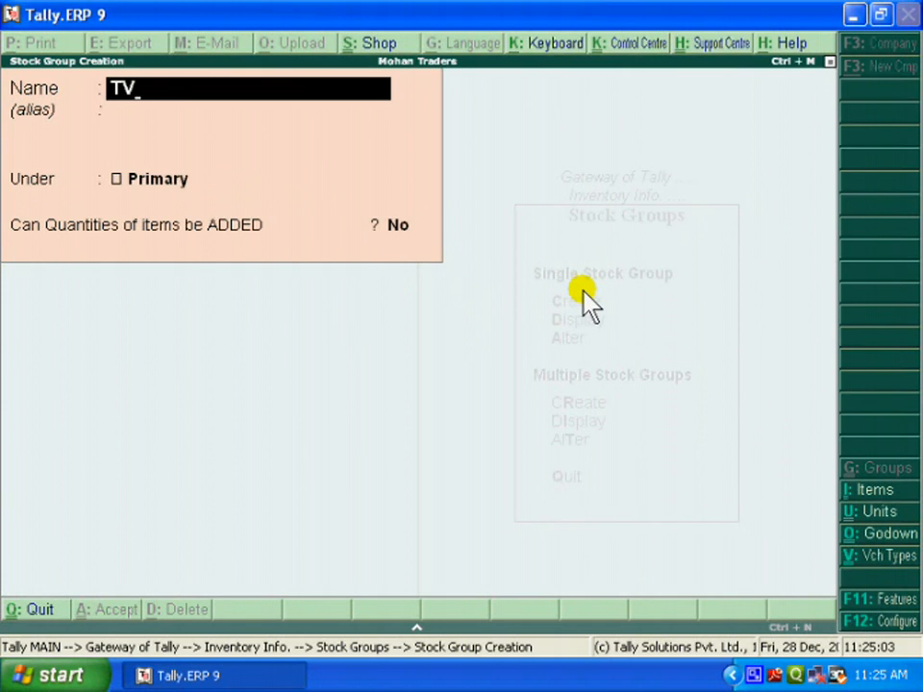
pyautogui.press('Return')
pyautogui.press('Return')
pyautogui.press('Down')
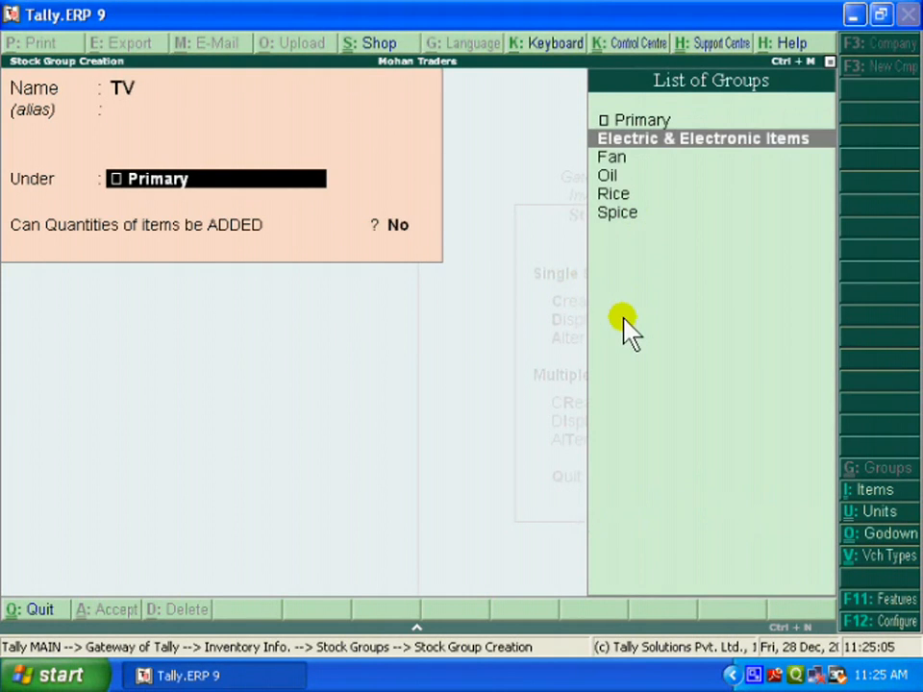
pyautogui.press('Return')
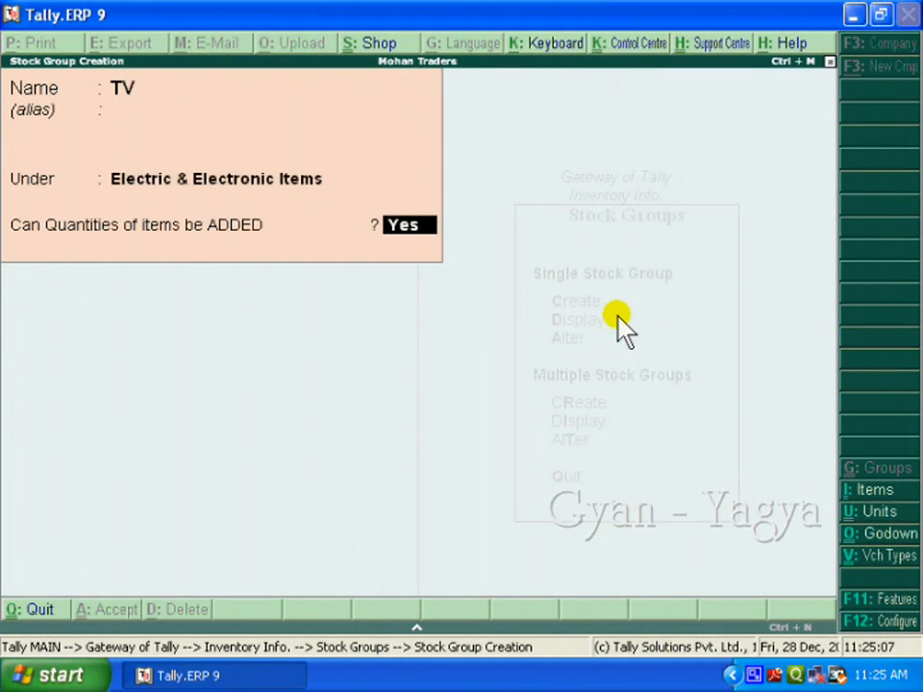
pyautogui.press('Return')
pyautogui.press('Return')
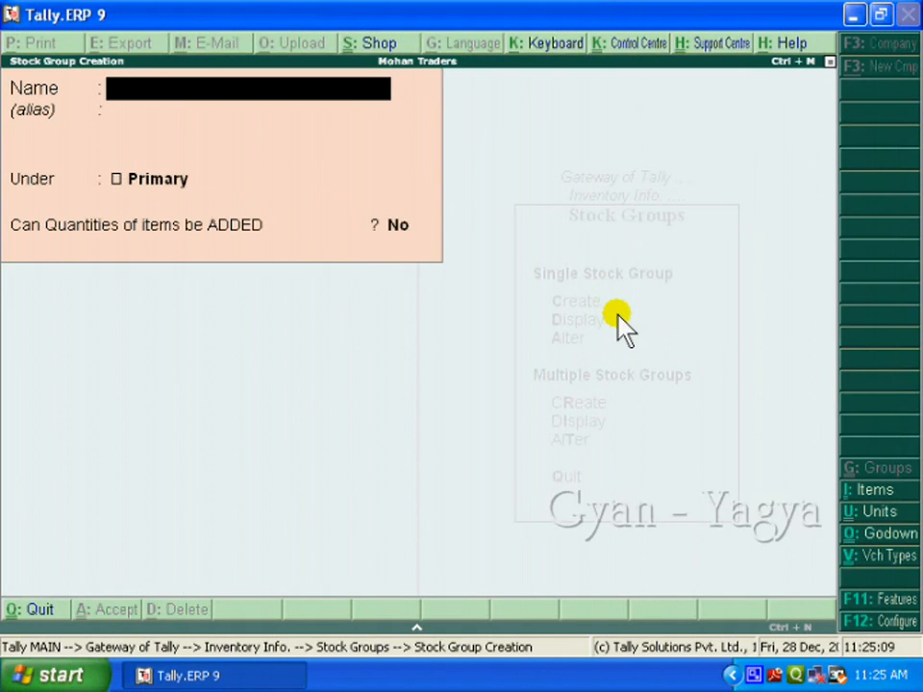
# Step: Create the stock group Washing Machine under Electric & Electronic Items, accepting the default for adding item quantities
pyautogui.write('Washi')
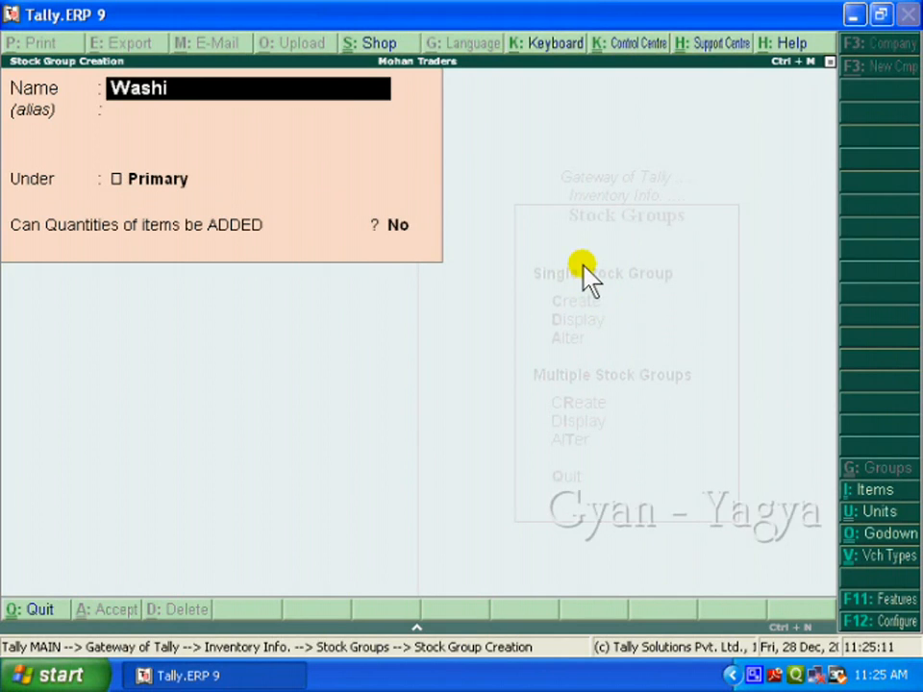
pyautogui.write('ng Machine')
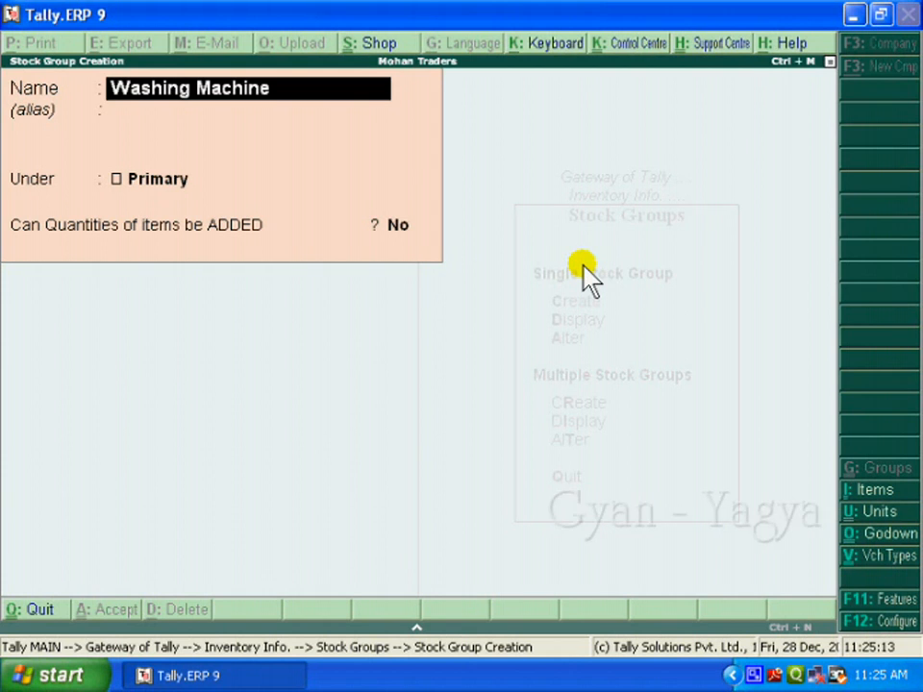
pyautogui.press('Return')
pyautogui.press('Down')
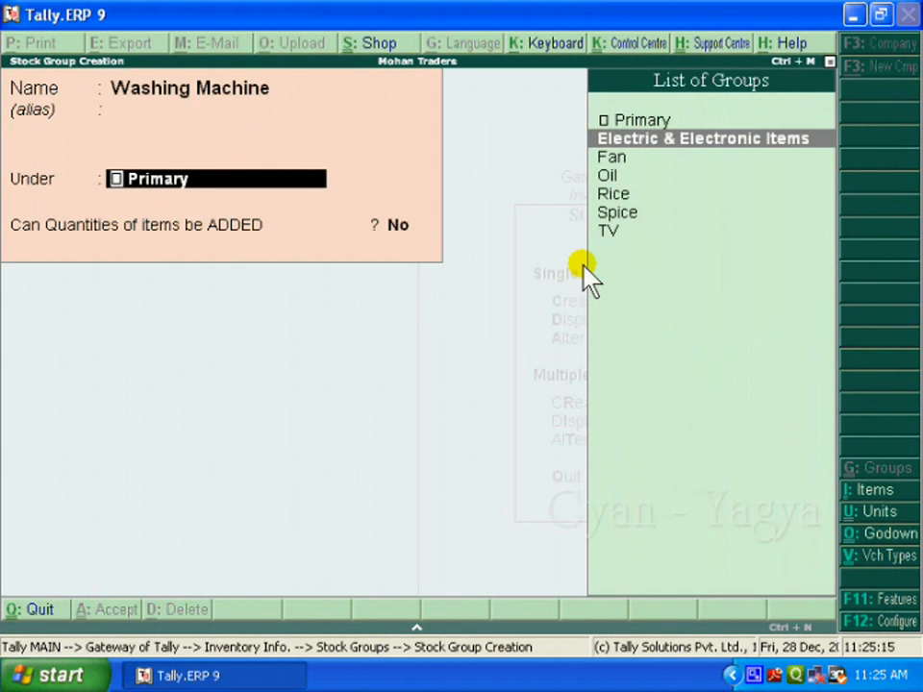
pyautogui.press('Return')
pyautogui.press('Return')
pyautogui.press('Return')
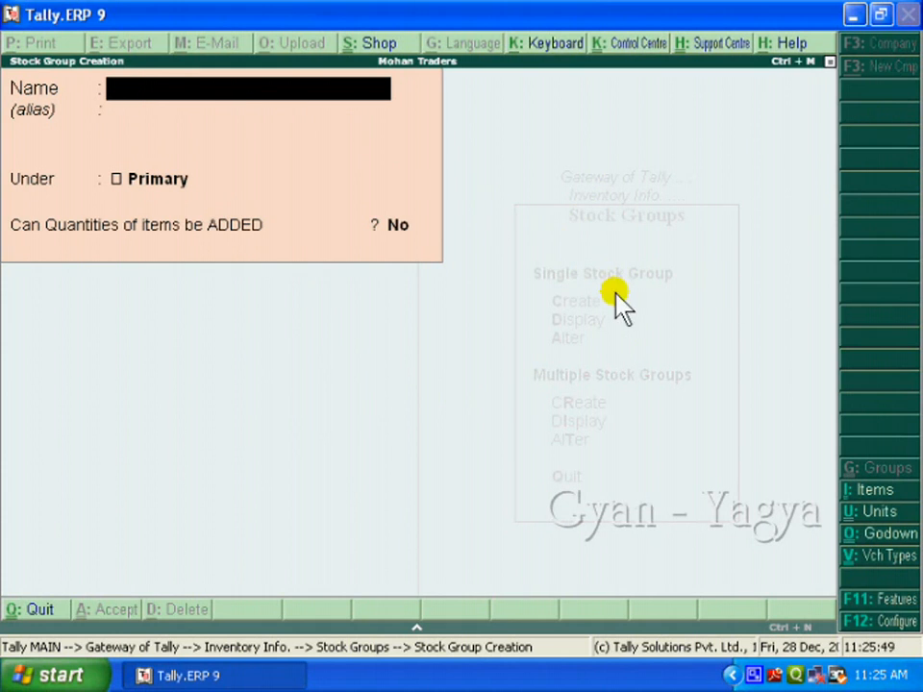
# Step: Create the brand stock group Khetan under Fan, accepting Yes for adding item quantities
pyautogui.write('Khetan')
pyautogui.press('Return')
pyautogui.press('Return')
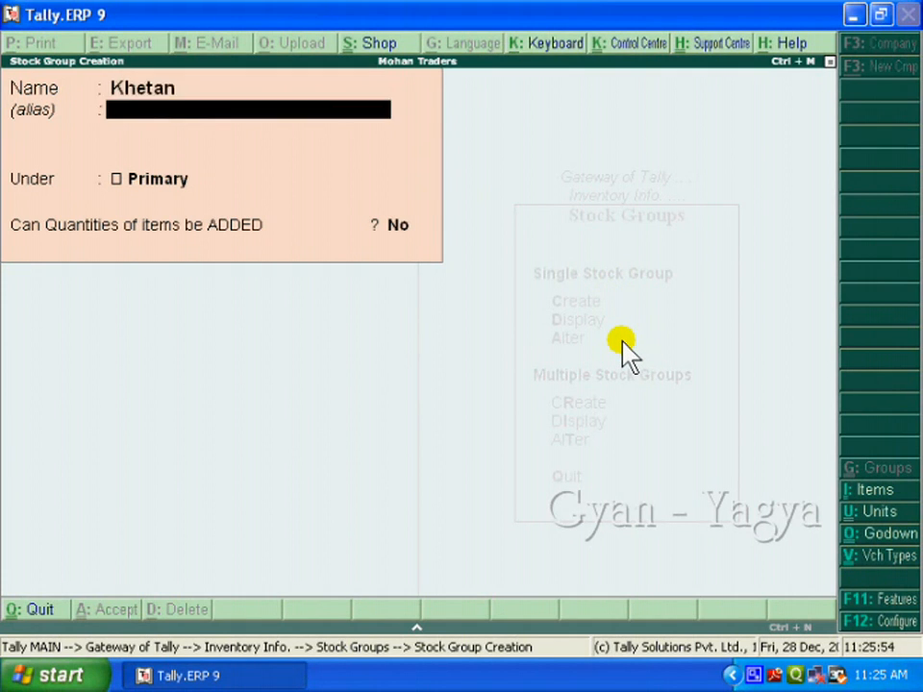
pyautogui.press('Down')
pyautogui.press('Down')
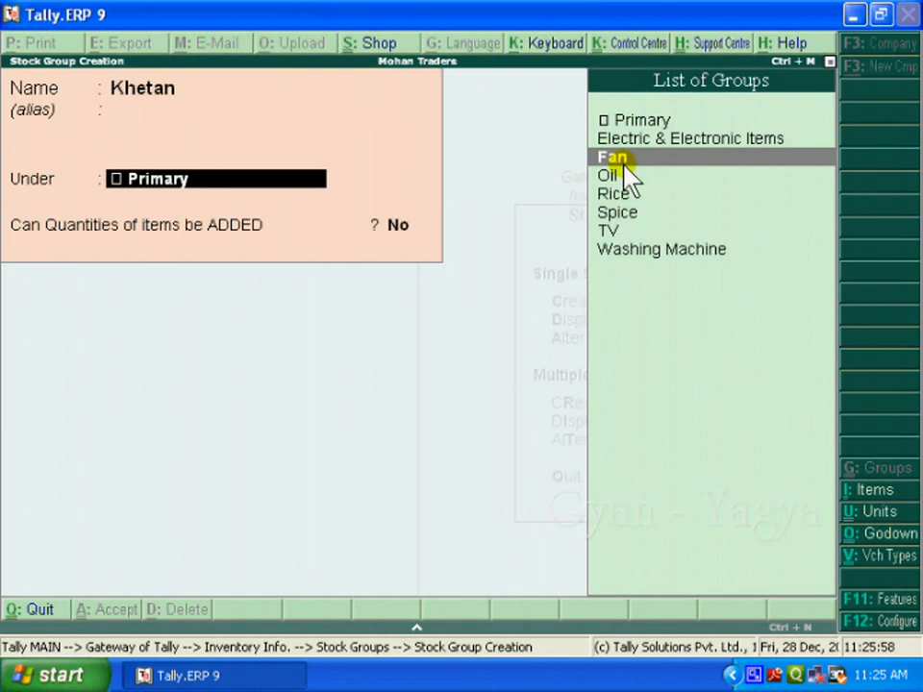
pyautogui.press('Return')
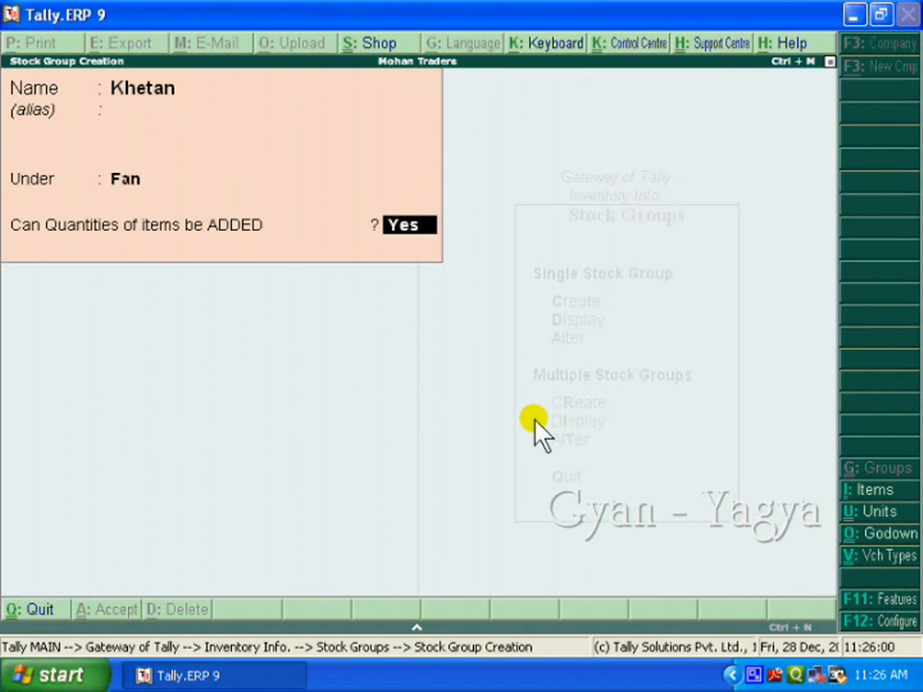
pyautogui.press('Return')
pyautogui.press('Return')
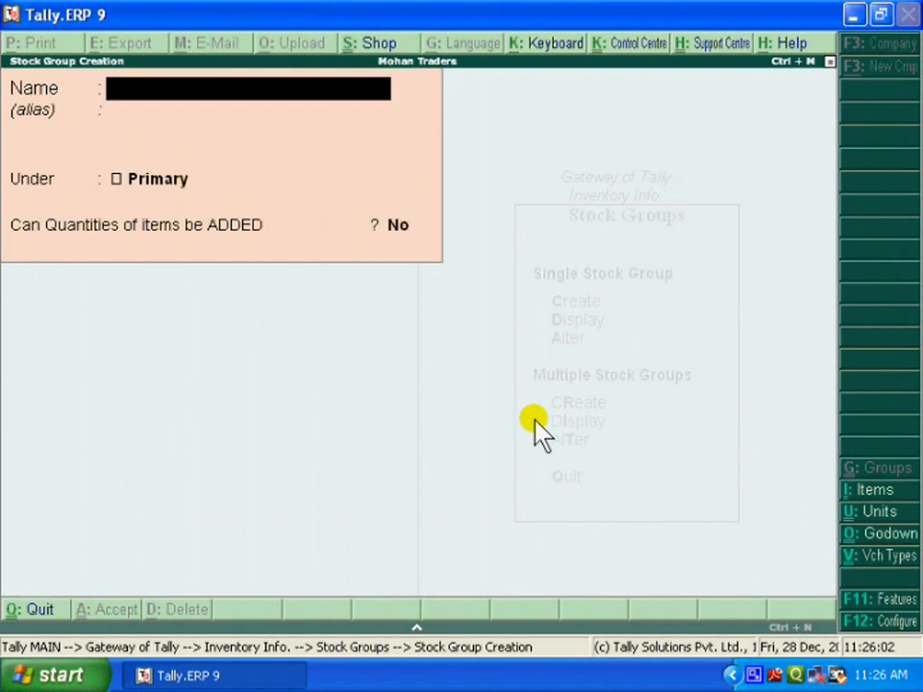
# Step: Create the brand stock group Usha under Fan, accepting the default for adding item quantities
pyautogui.write('Usha')
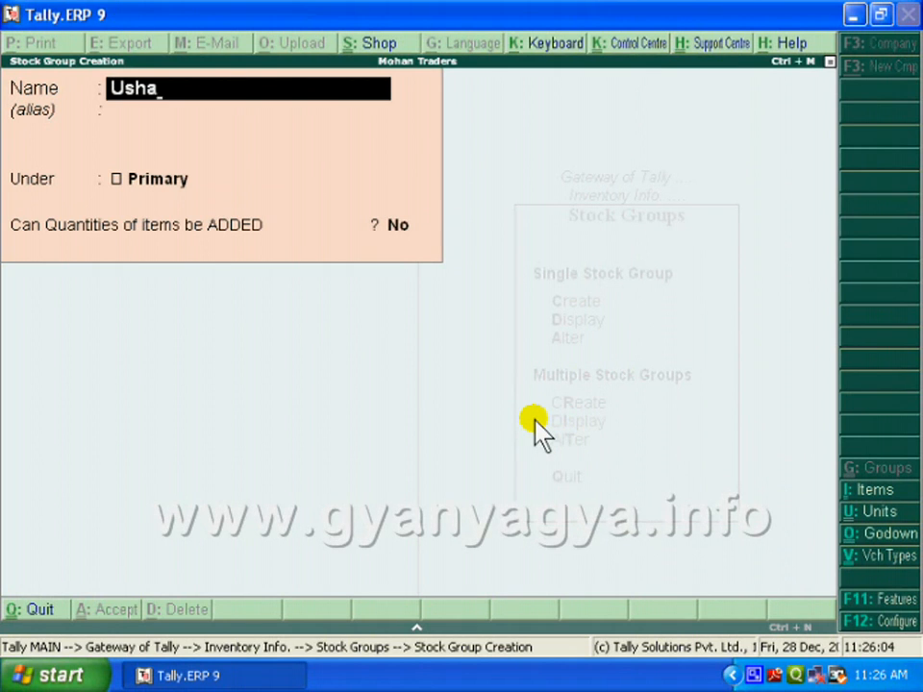
pyautogui.press('Return')
pyautogui.press('Return')
pyautogui.write('F')
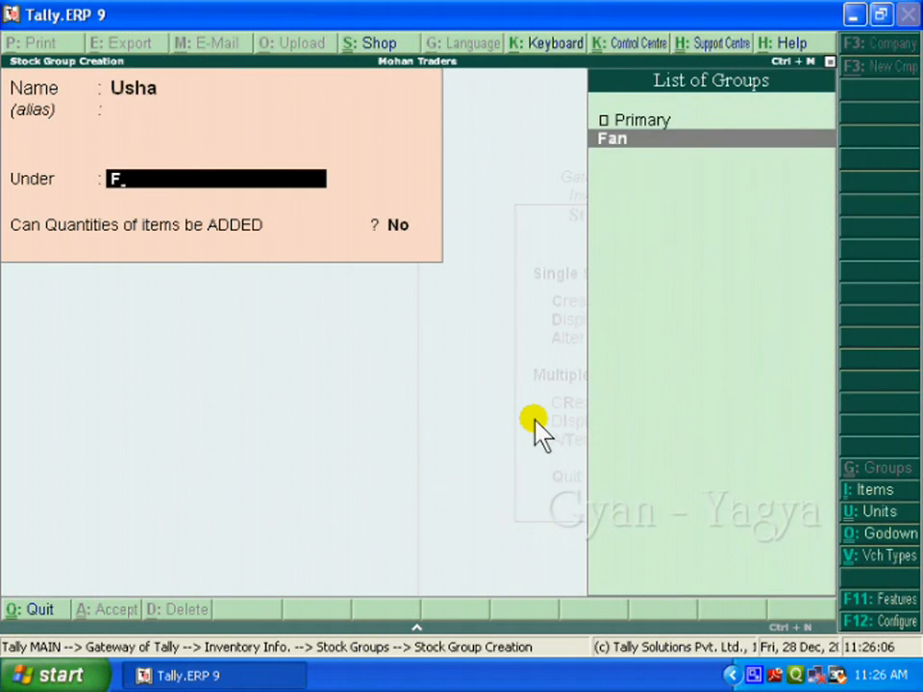
pyautogui.press('Return')
pyautogui.press('Return')
pyautogui.press('Return')
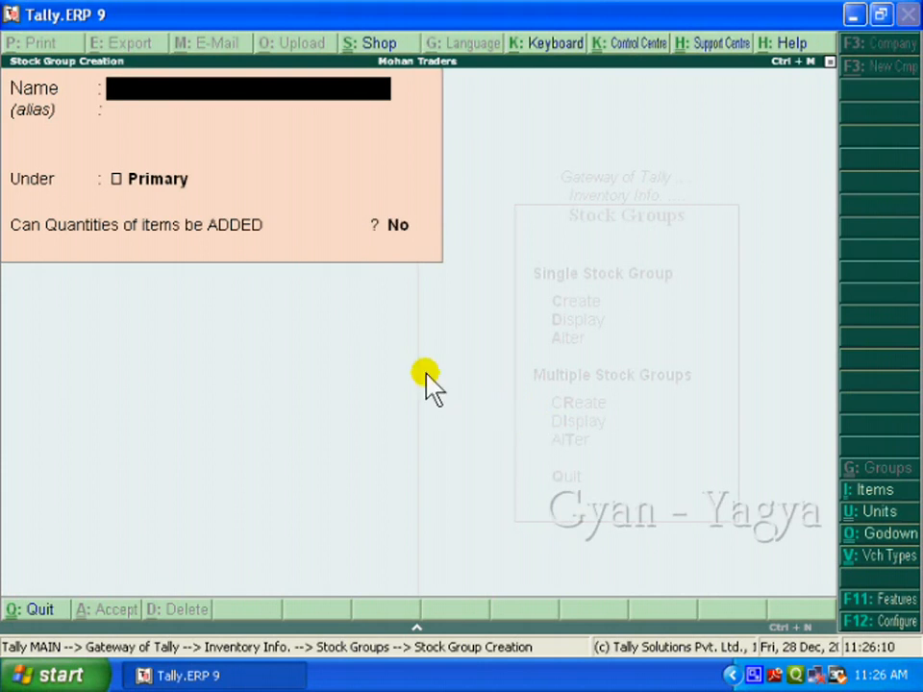
# Step: Create the brand stock group Onida under TV, with quantities of items allowed to be added
pyautogui.write('Onida')
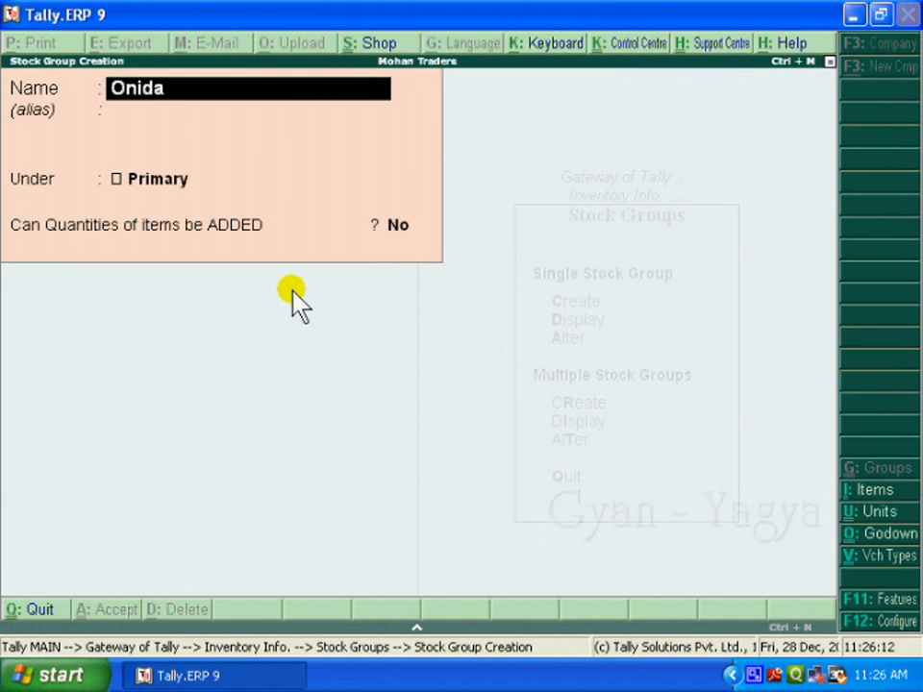
pyautogui.press('Return')
pyautogui.press('Return')
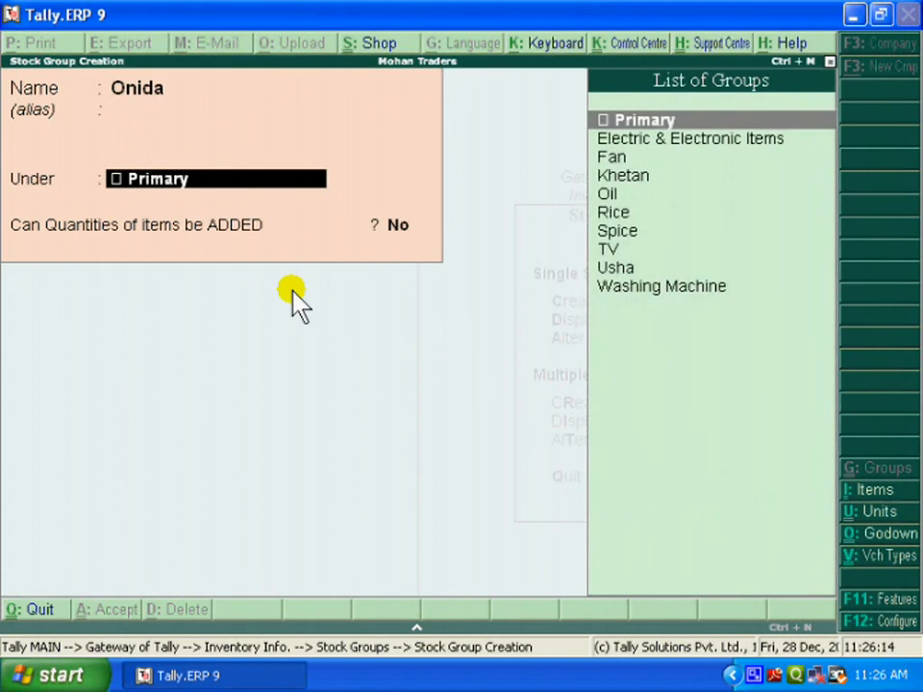
pyautogui.write('T')
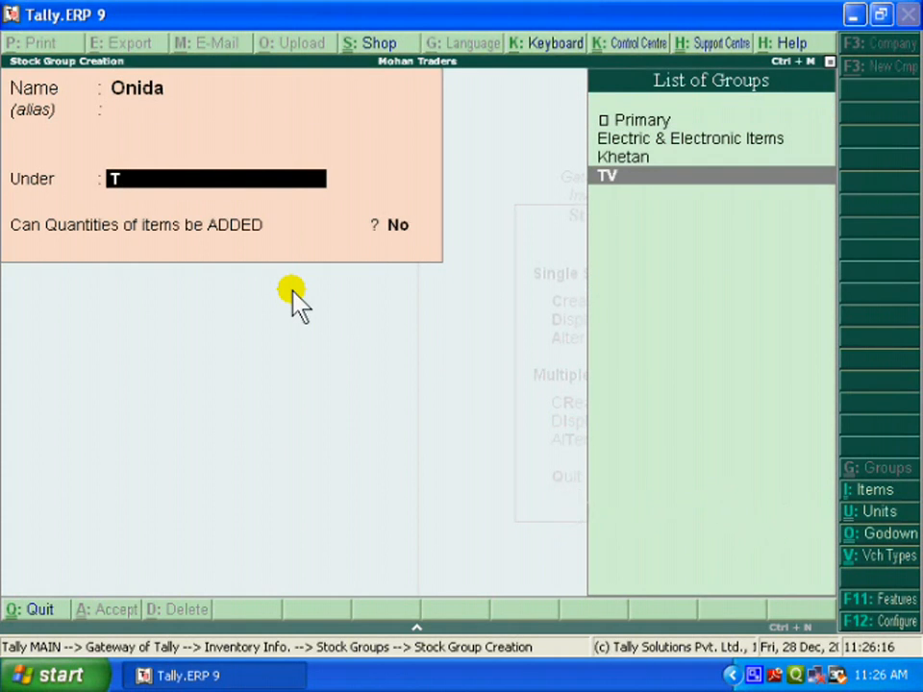
pyautogui.press('Return')
pyautogui.press('y')
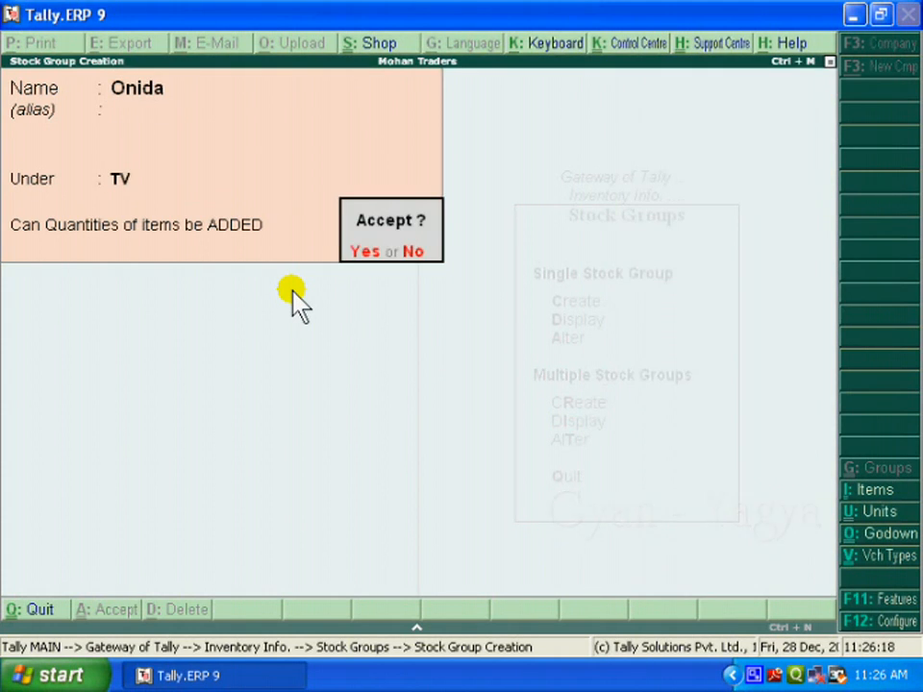
pyautogui.press('y')
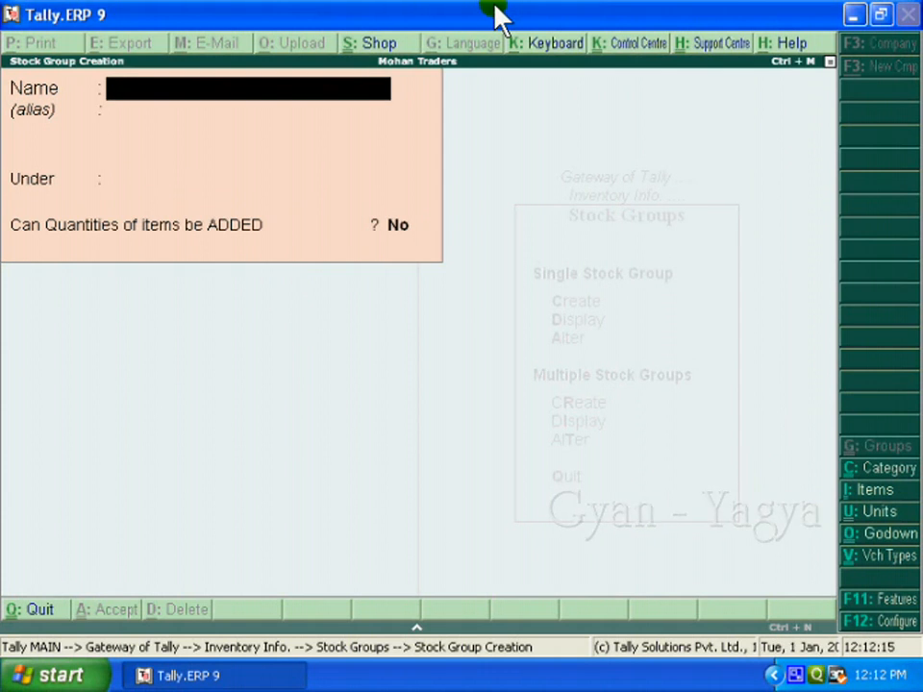
# Step: Create the brand stock group Sony under TV, accepting the default for adding item quantities
pyautogui.write('Sony')
pyautogui.press('Return')
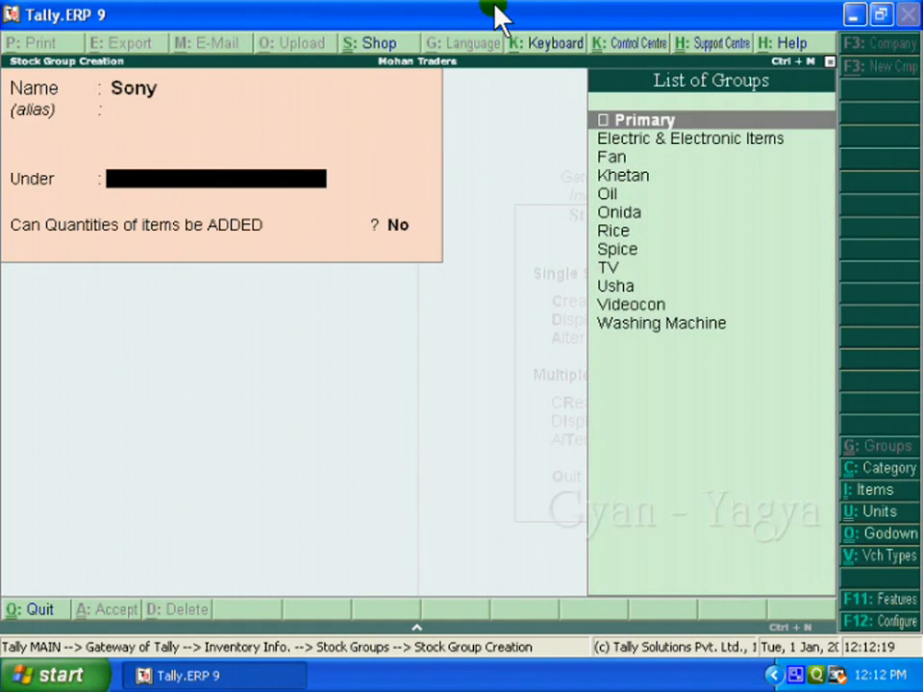
pyautogui.write('T')
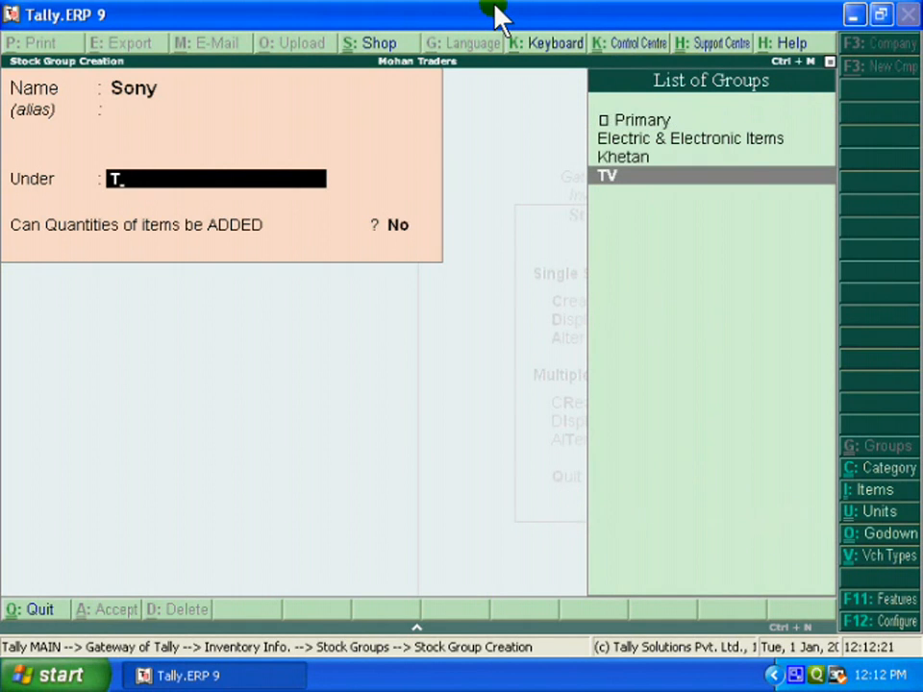
pyautogui.press('Return')
pyautogui.press('Return')
pyautogui.press('Return')
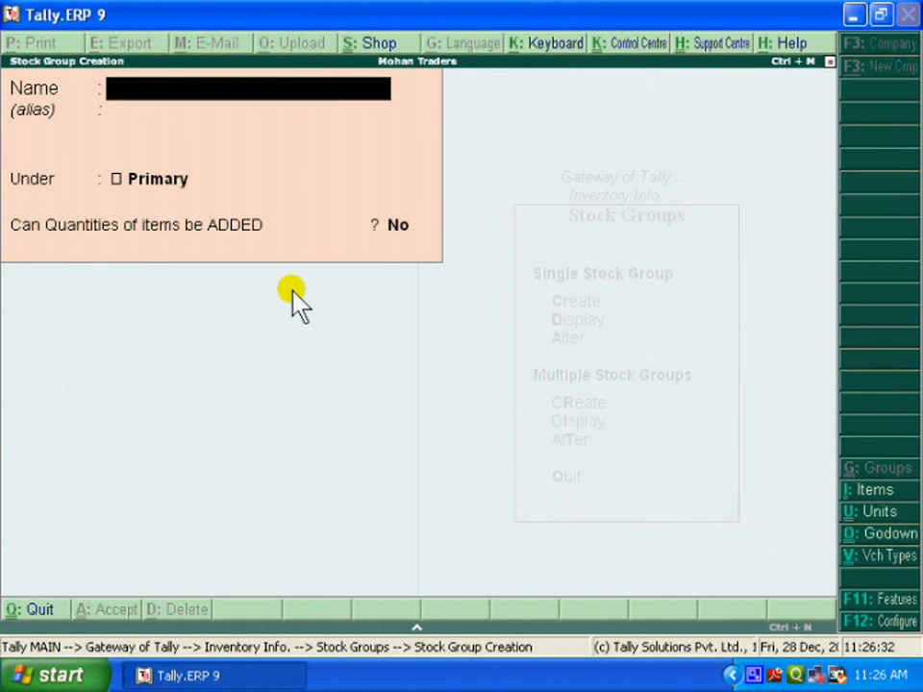
# Step: Create the brand stock group Videocon under Washing Machine, accepting the default for adding item quantities
pyautogui.write('Videocon')
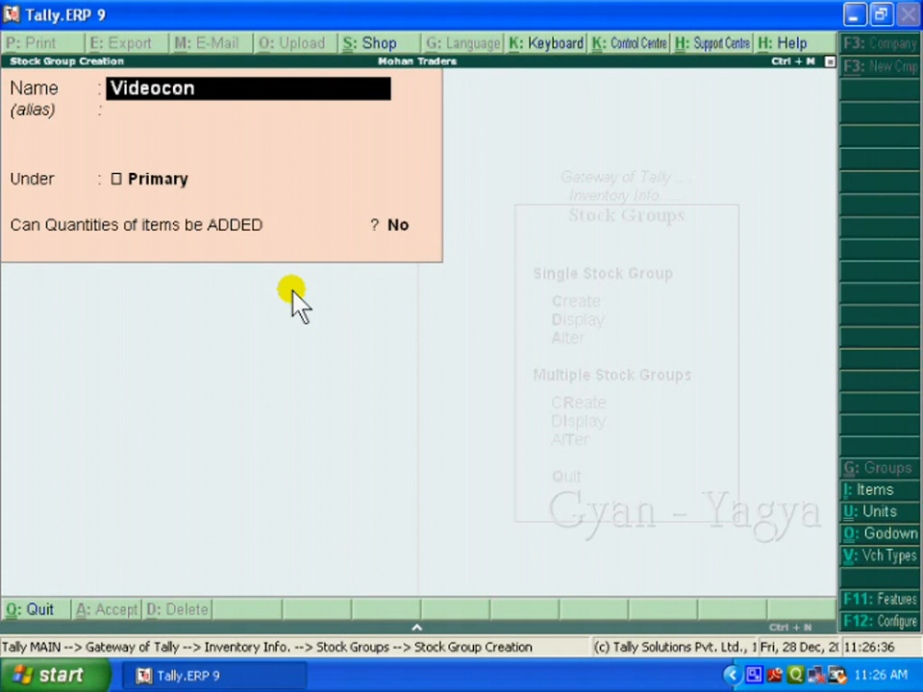
pyautogui.press('Return')
pyautogui.write('Wa')
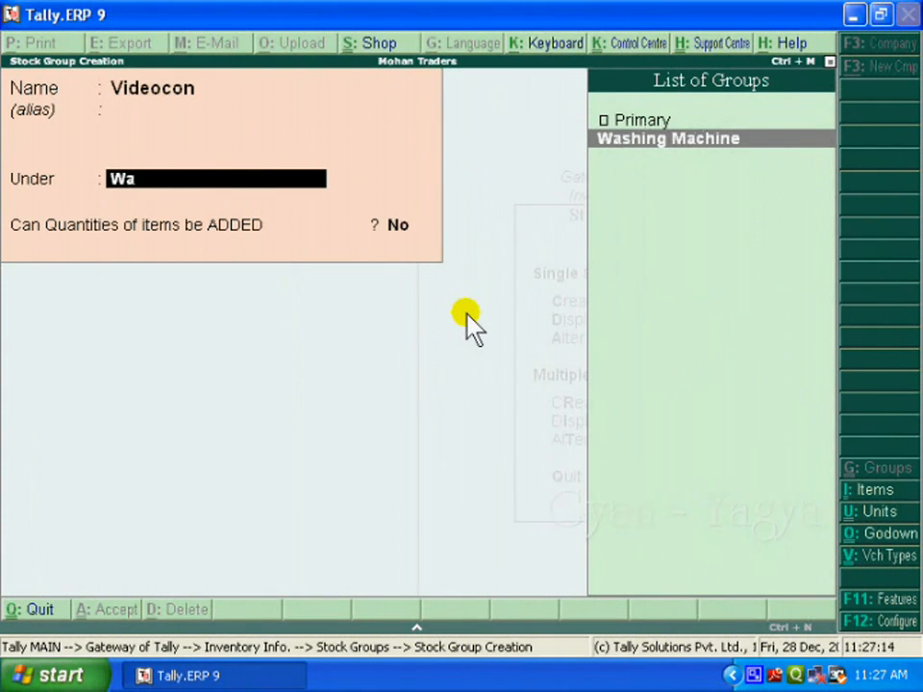
pyautogui.press('Return')
pyautogui.press('Return')
pyautogui.press('Return')
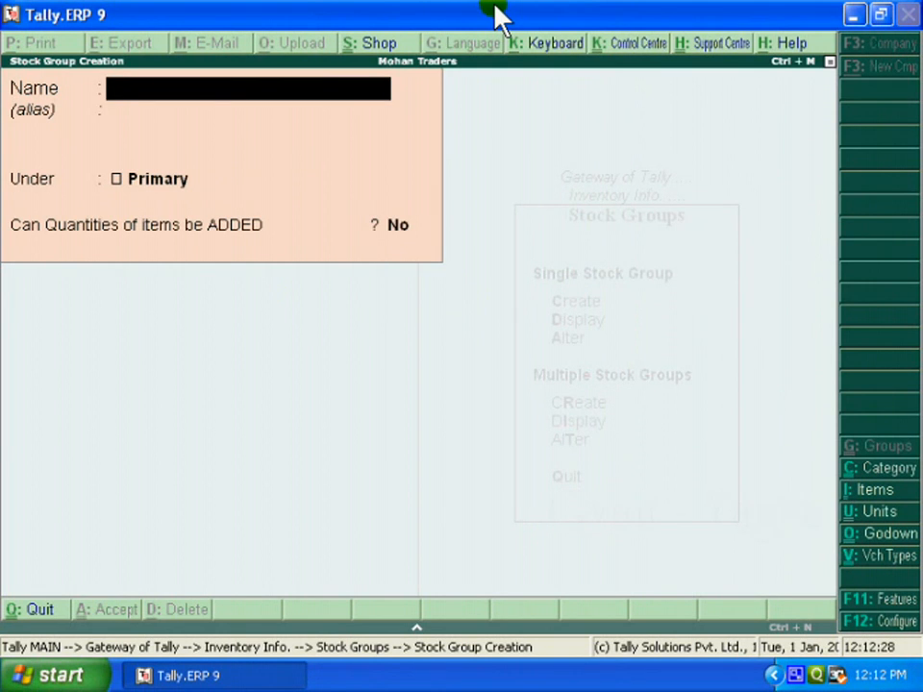
# Step: Create the brand stock group LG under Washing Machine with the default quantity setting, and leave stock group creation for Inventory Info
pyautogui.write('L')
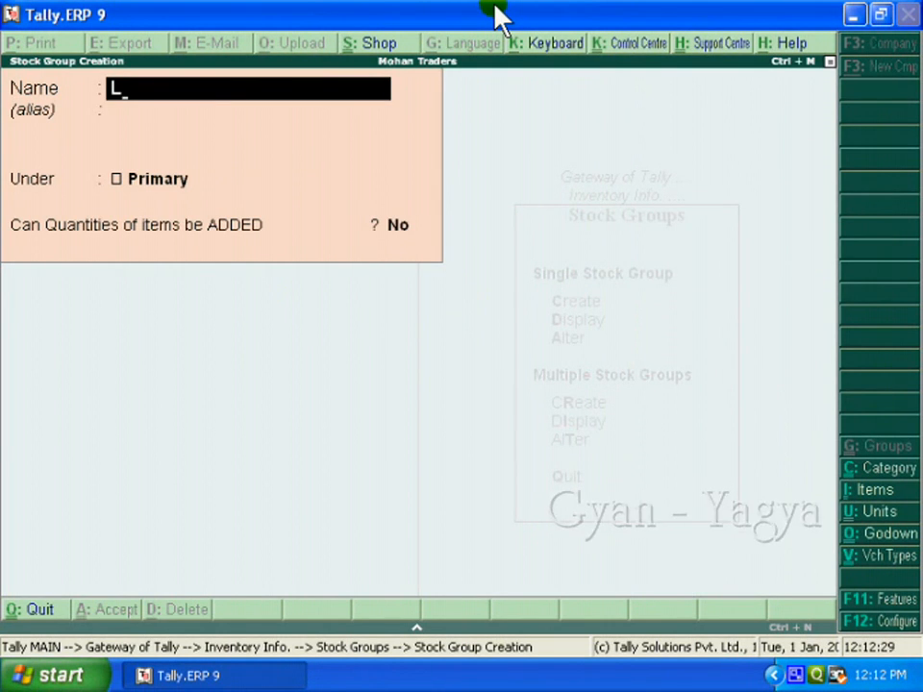
pyautogui.write('G')
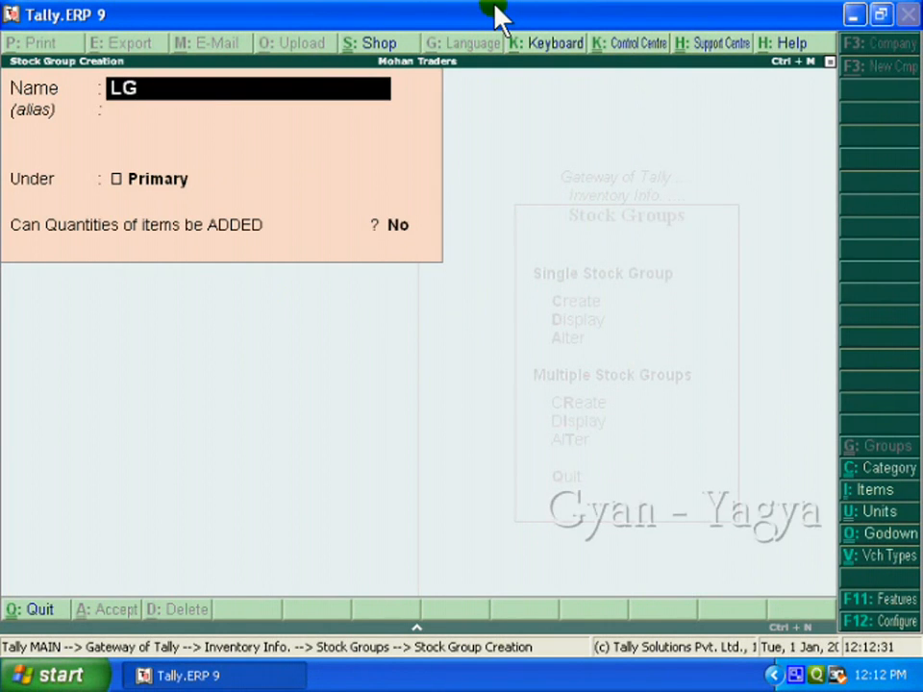
pyautogui.press('Return')
pyautogui.press('Return')
pyautogui.write('Was')
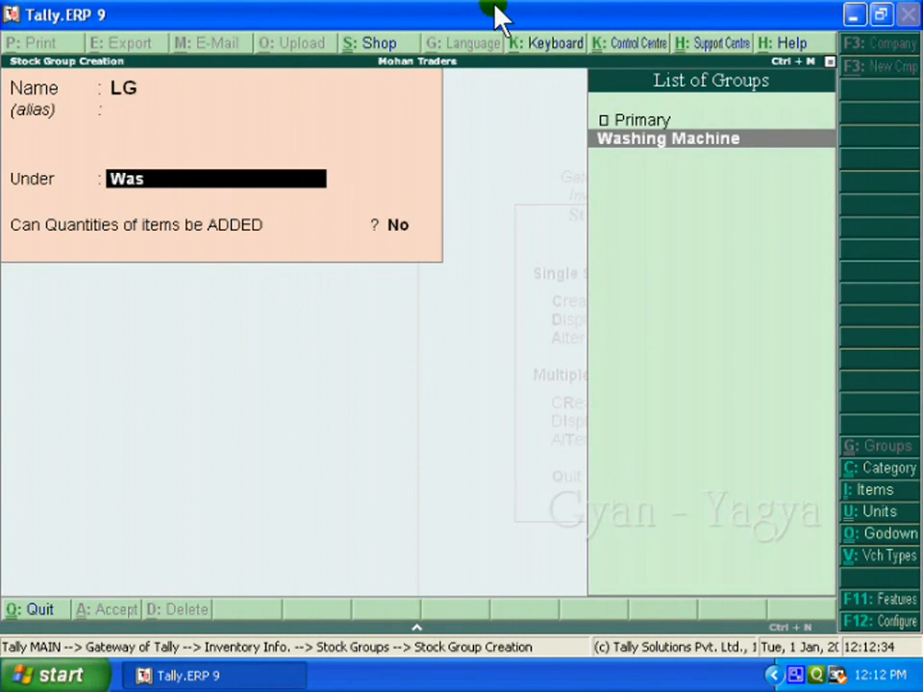
pyautogui.press('Return')
pyautogui.press('Return')
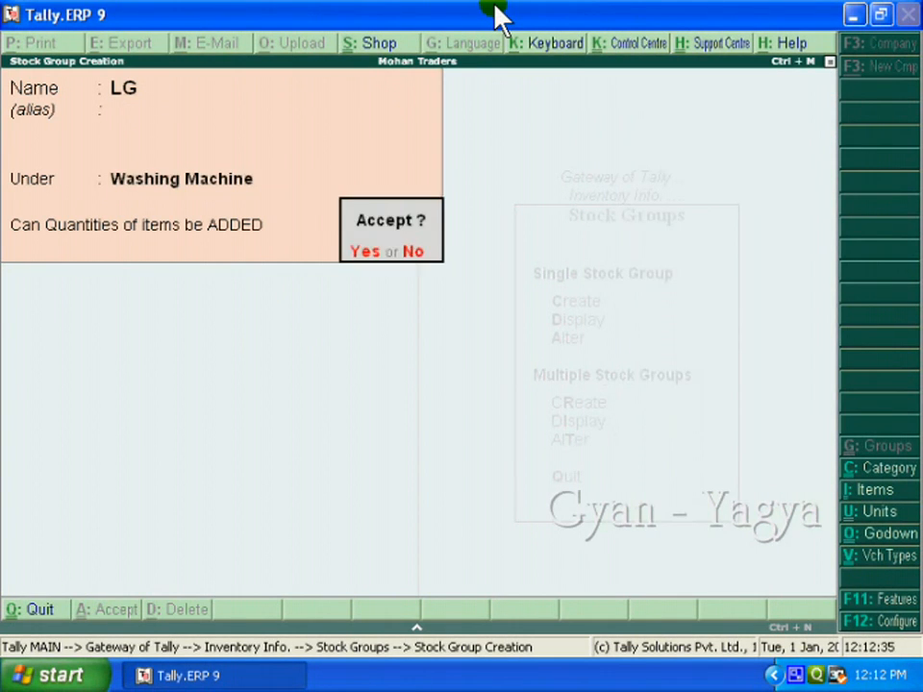
pyautogui.press('Return')
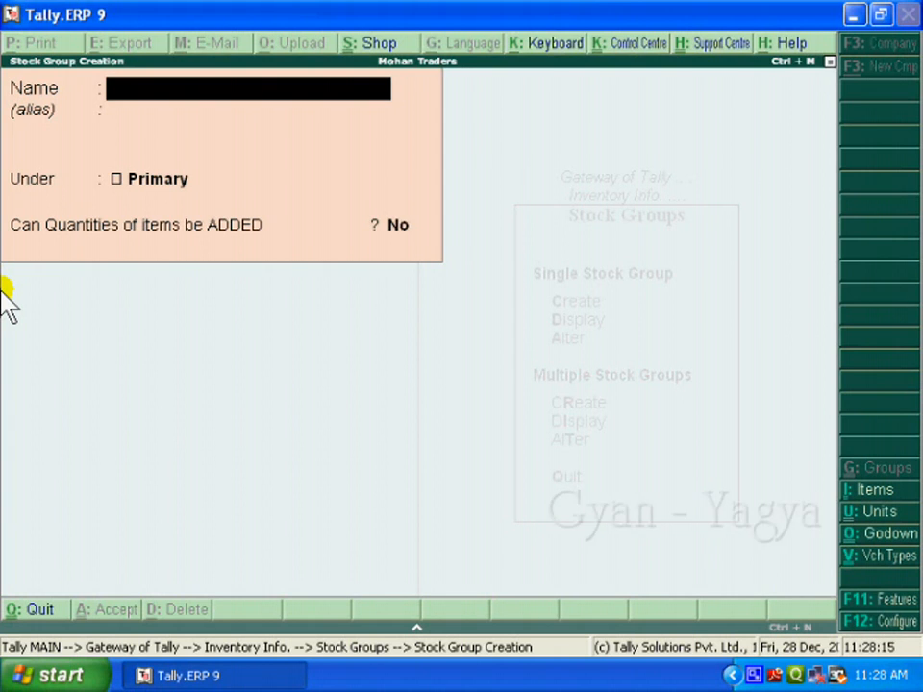
pyautogui.press('Escape')
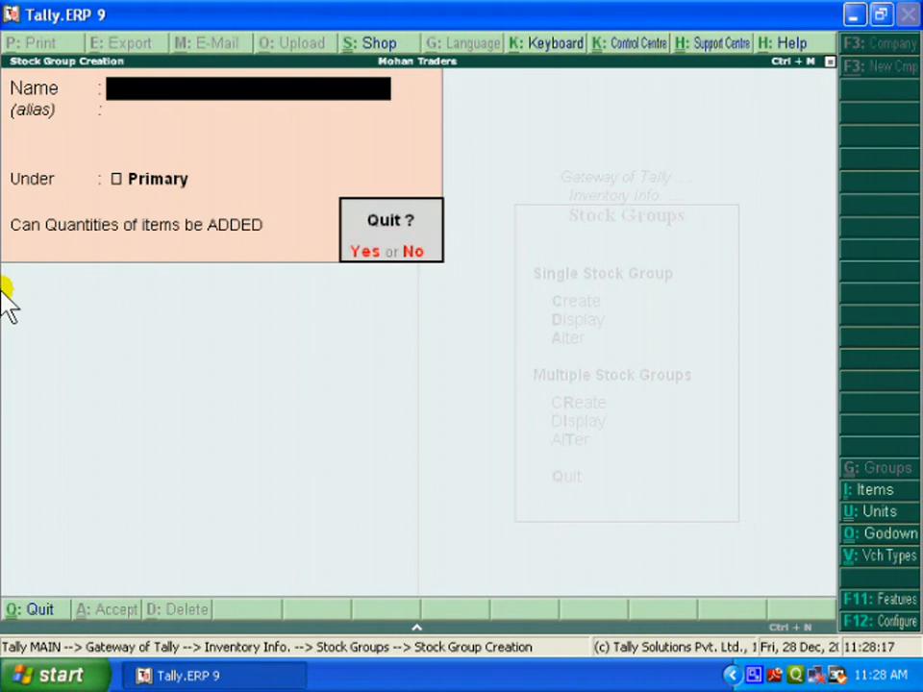
pyautogui.press('y')
pyautogui.press('Escape')
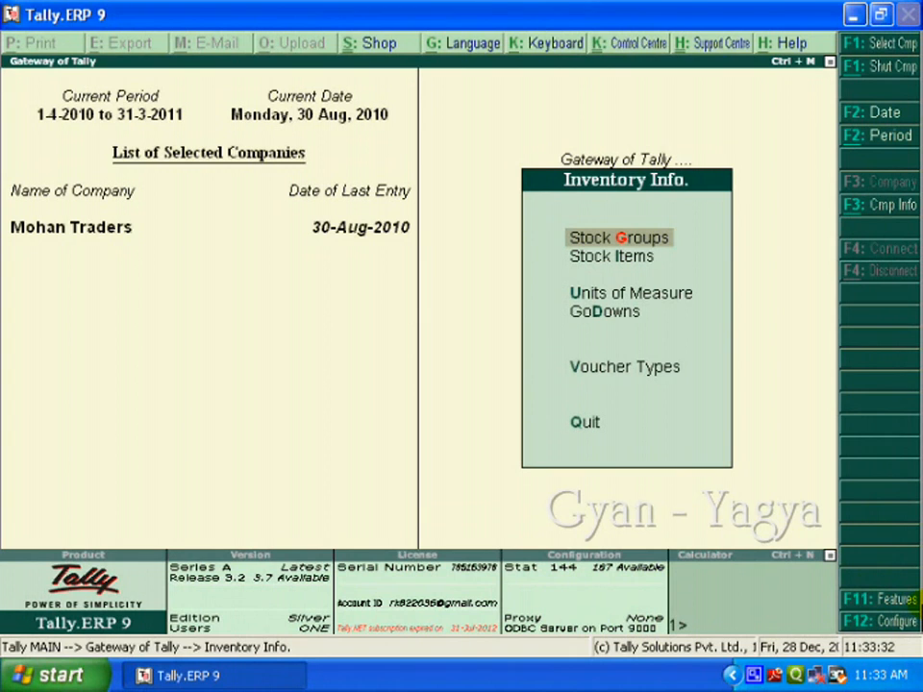
# Step: Set Maintain Stock Categories to Yes in the company's inventory features, save the settings and return to Inventory Info
pyautogui.click(912, 600)
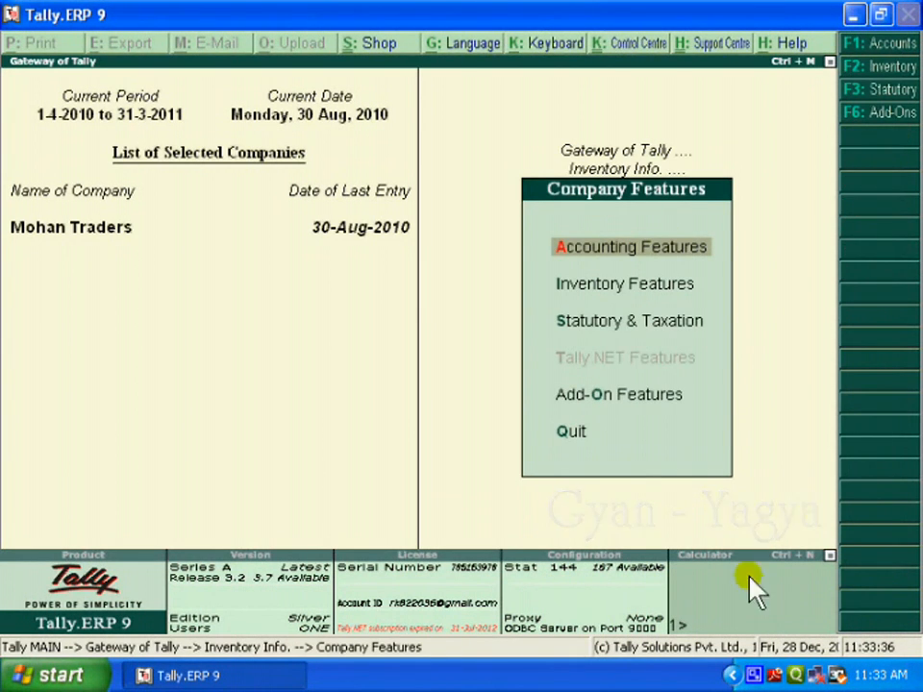
pyautogui.click(693, 288)
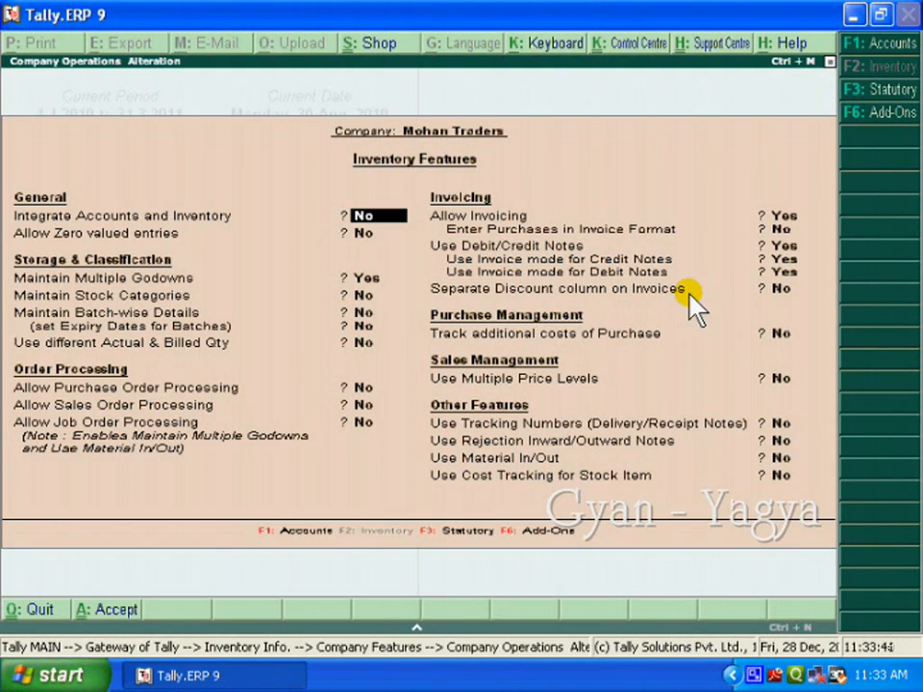
pyautogui.press('Return')
pyautogui.press('Return')
pyautogui.press('Return')
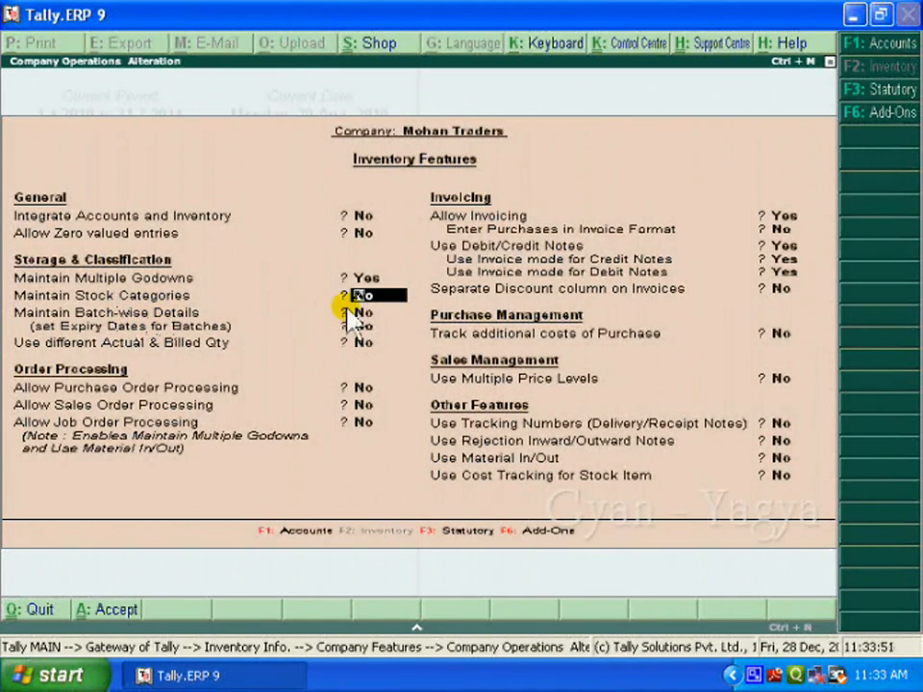
pyautogui.write('y')
pyautogui.press('Return')
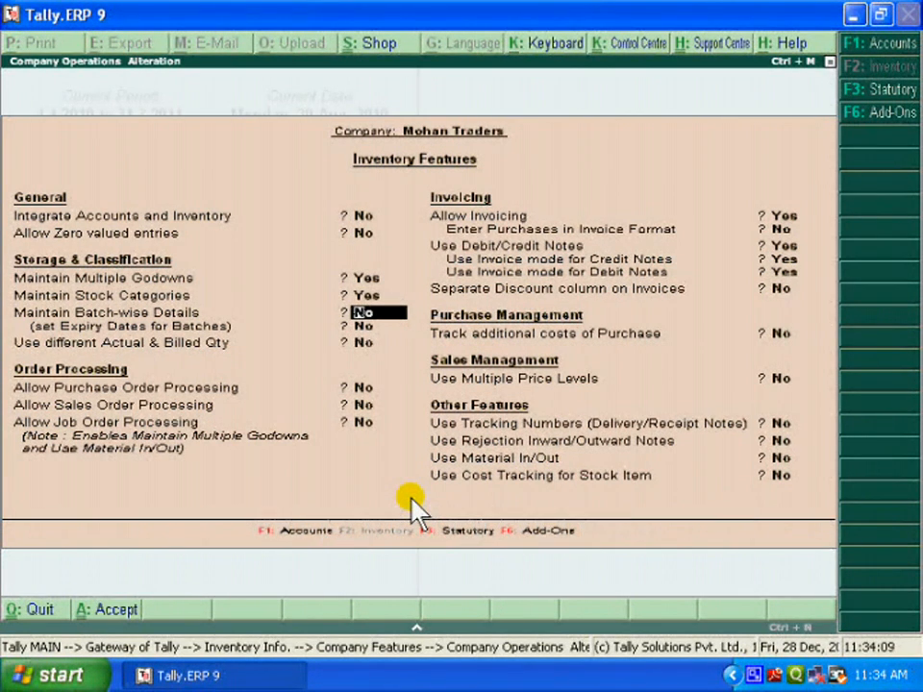
pyautogui.hotkey('ctrl', 'a')
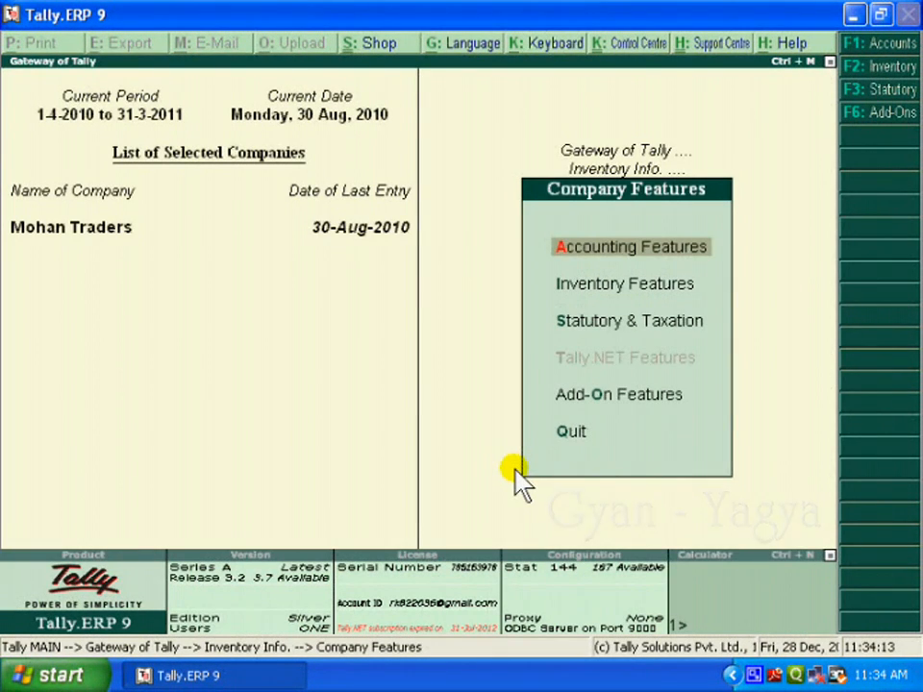
pyautogui.press('Escape')
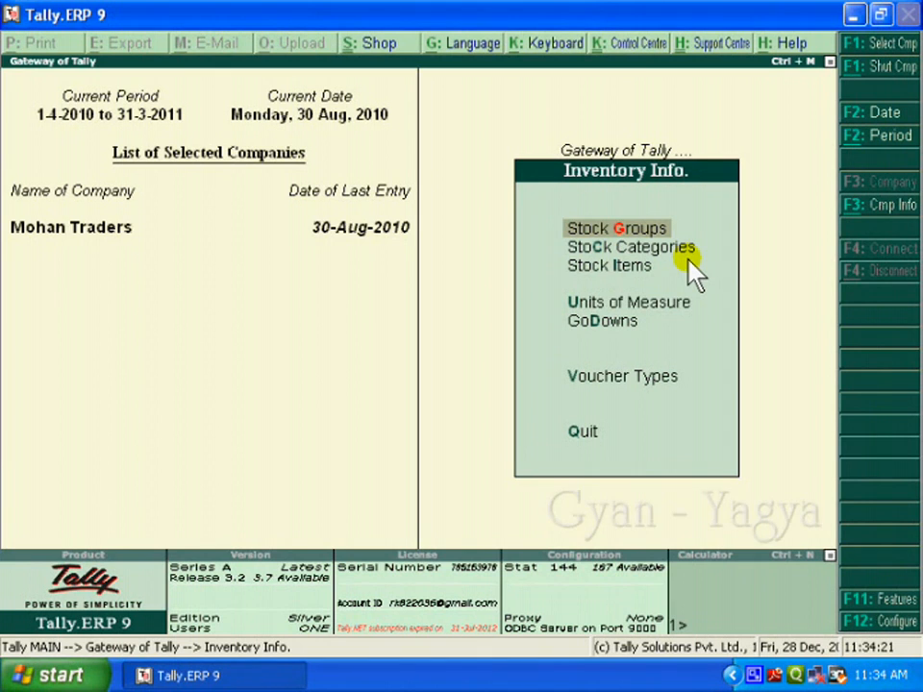
# Step: Create a single stock category named 21" Fan under Primary
pyautogui.press('Down')
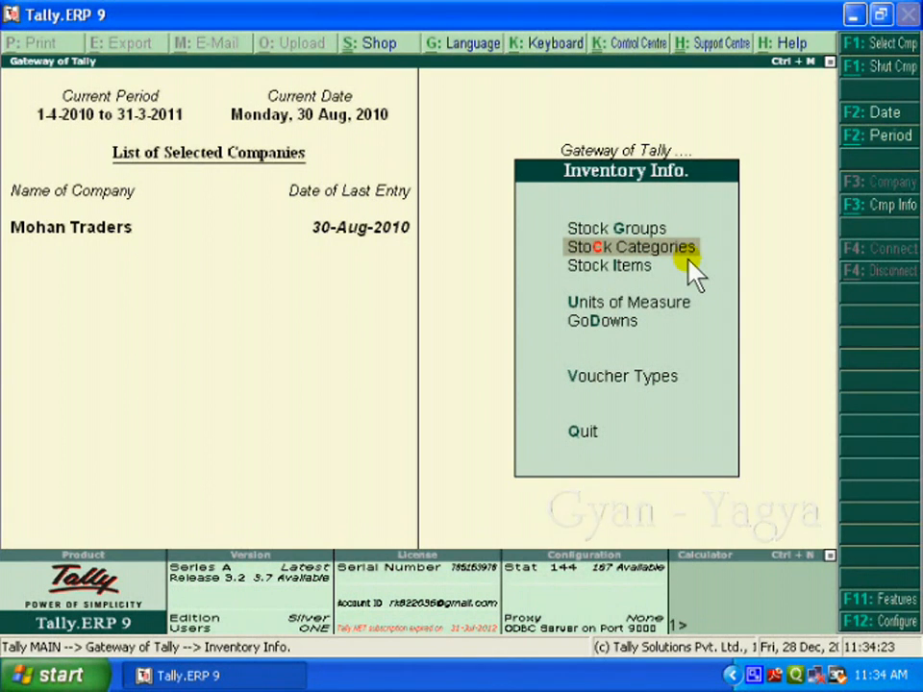
pyautogui.press('Return')
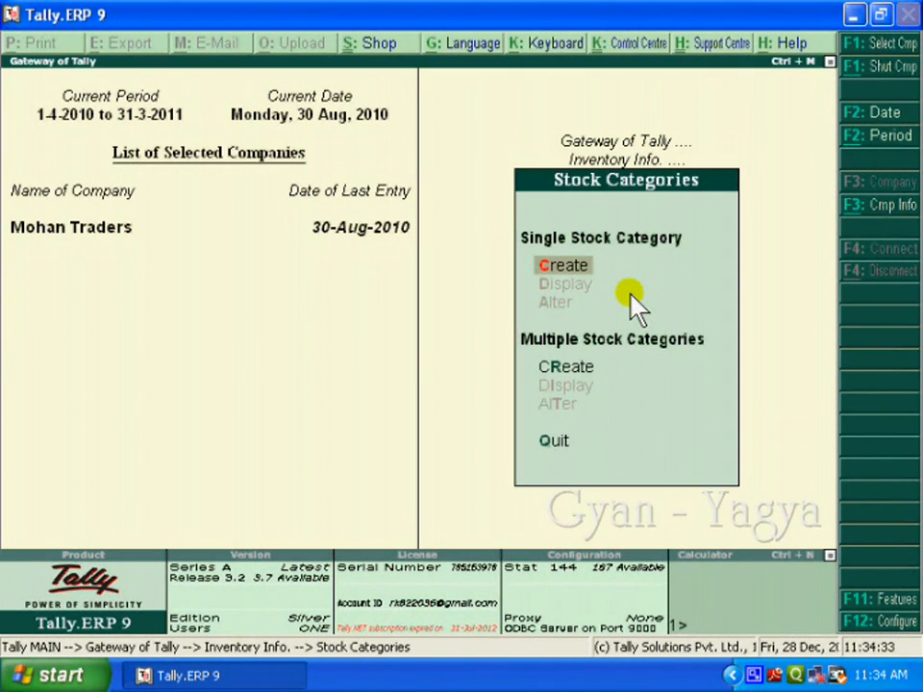
pyautogui.press('Return')
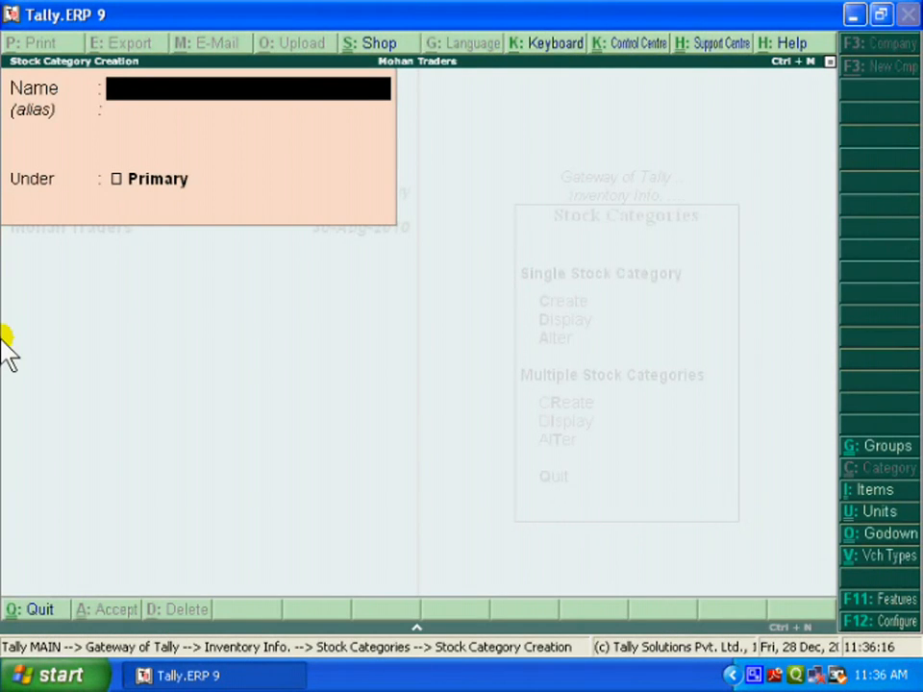
pyautogui.write('21')
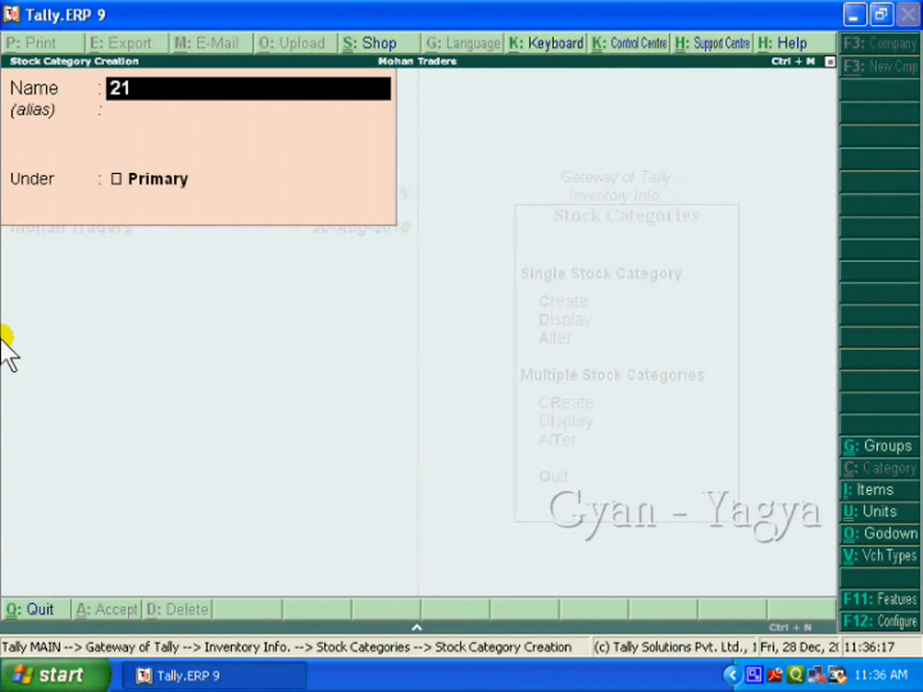
pyautogui.write('" Fan')
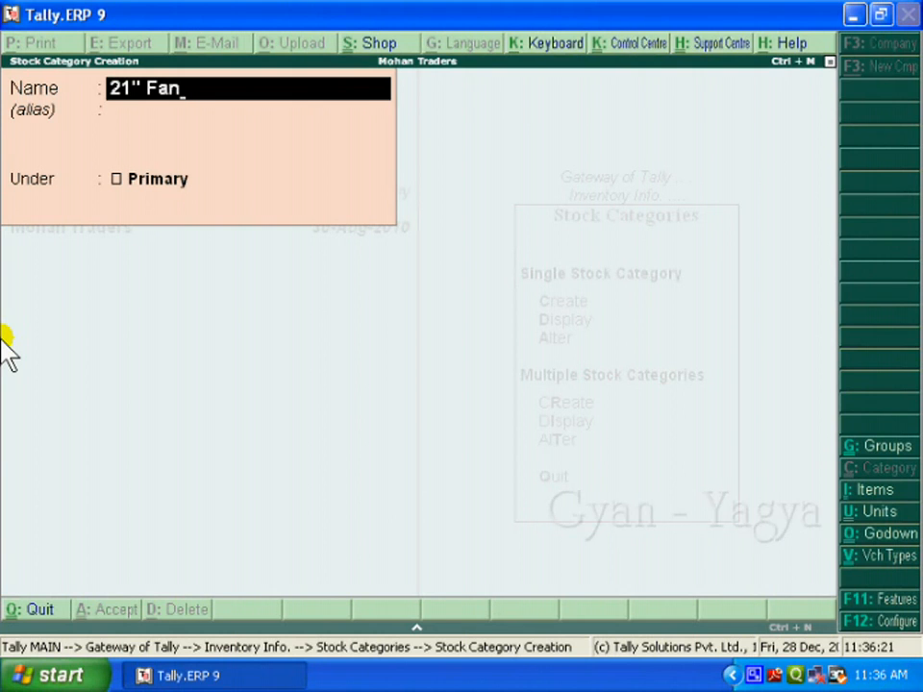
pyautogui.press('Return')
pyautogui.press('Return')
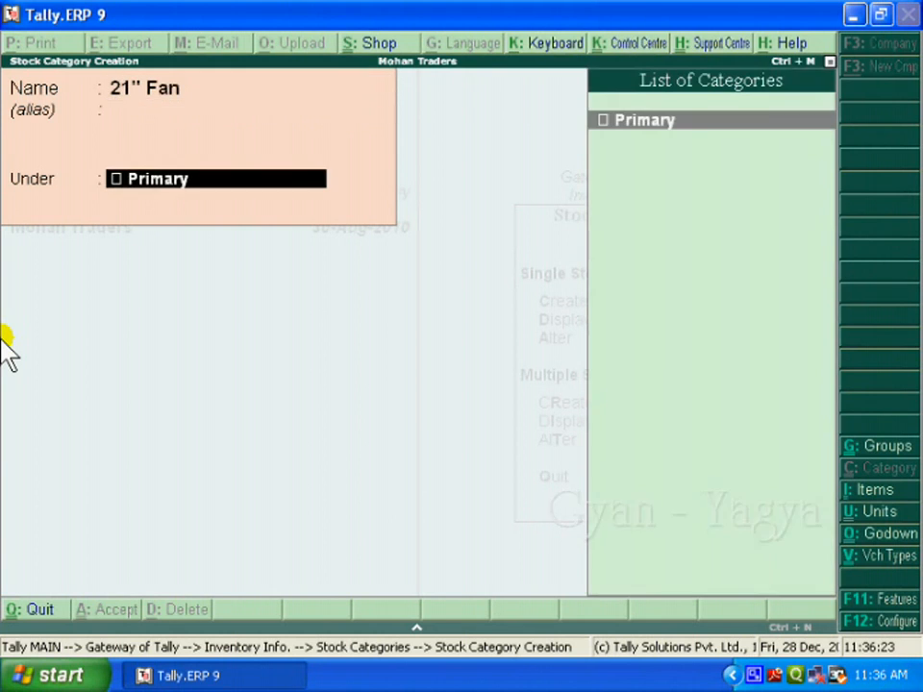
pyautogui.press('Return')
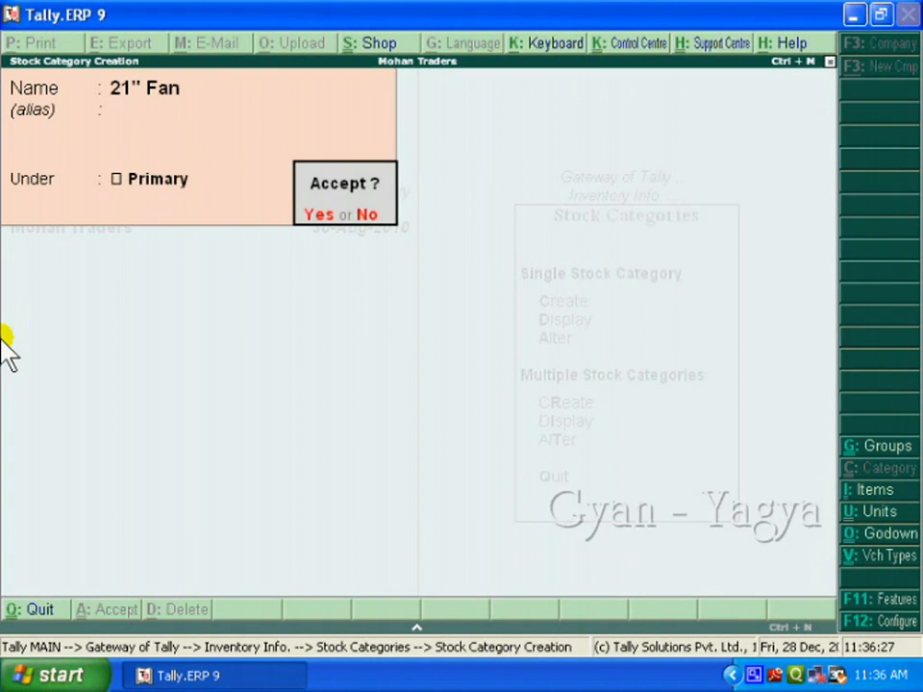
pyautogui.press('Return')
# Step: Create the stock category 18" Fan under Primary
pyautogui.write('18" Fan')
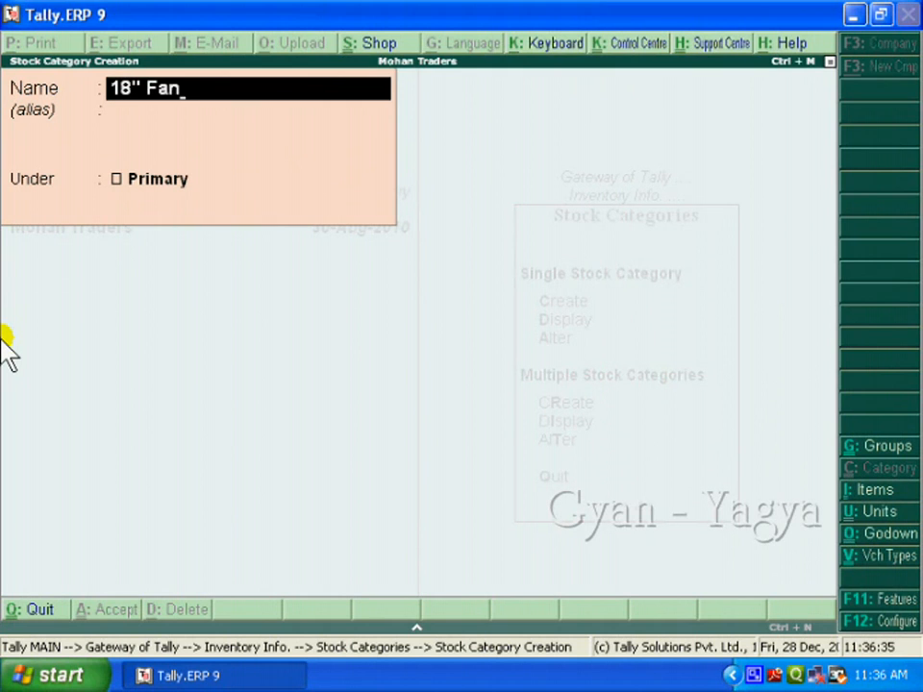
pyautogui.press('Return')
pyautogui.press('Return')
pyautogui.press('Return')
pyautogui.press('Return')
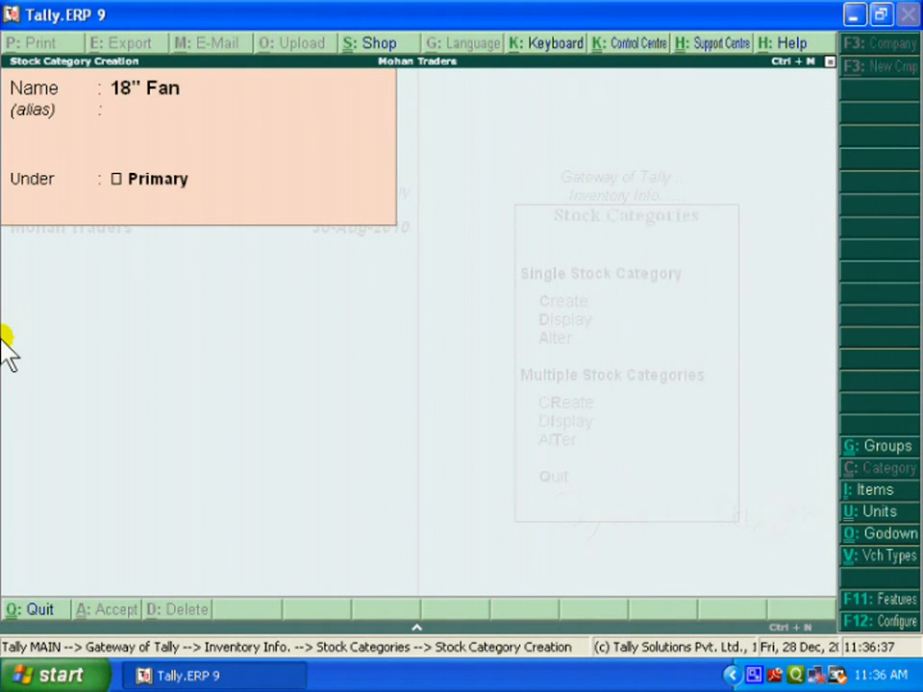
# Step: Create the stock category 20" TV under Primary
pyautogui.write('20')
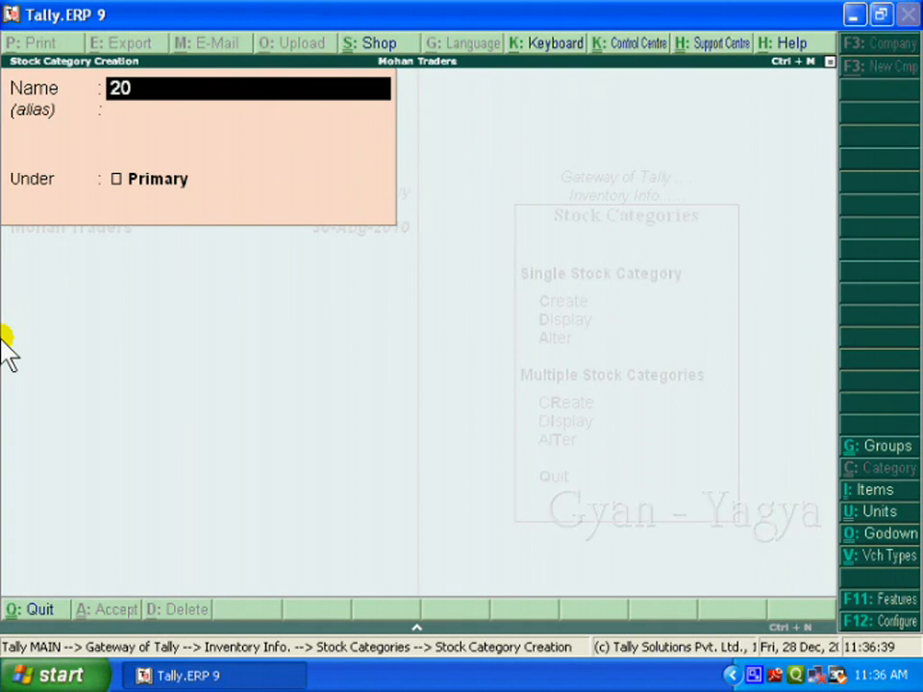
pyautogui.write('" TV')
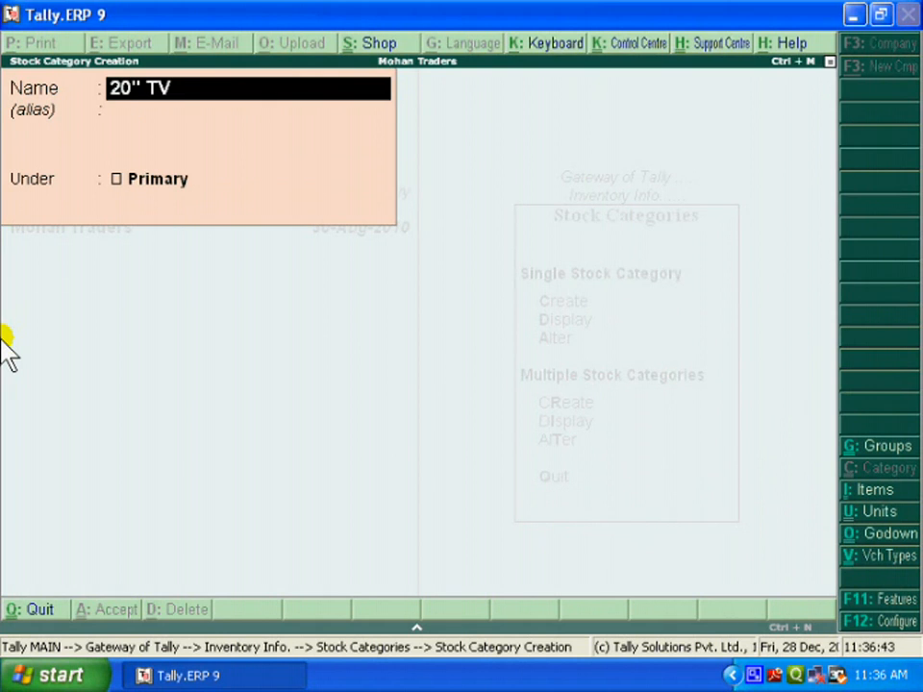
pyautogui.press('Return')
pyautogui.press('Return')
pyautogui.press('Return')
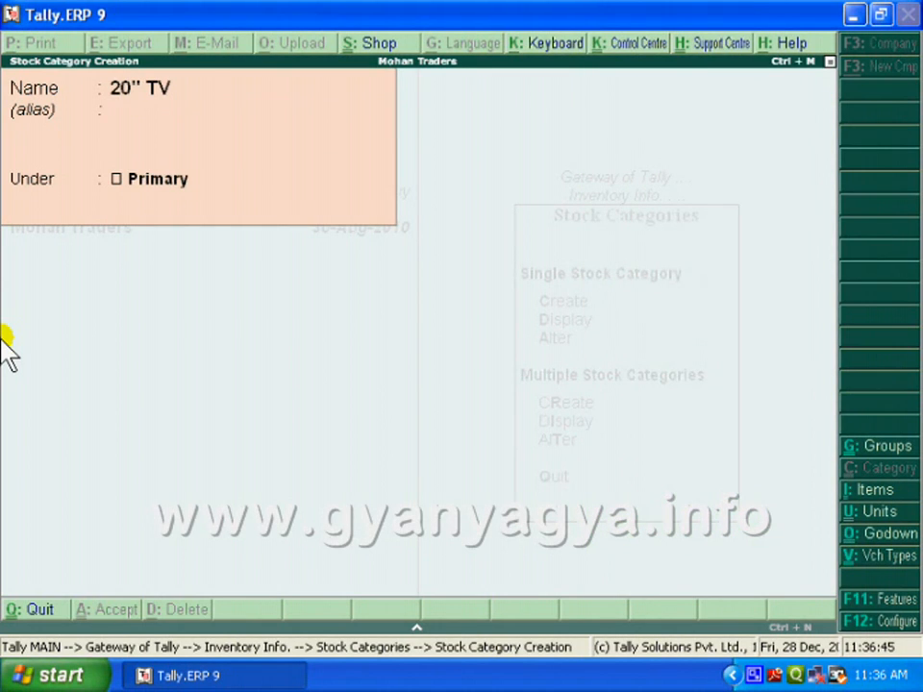
# Step: Create the stock category 40" TV under Primary
pyautogui.write('40" TV')
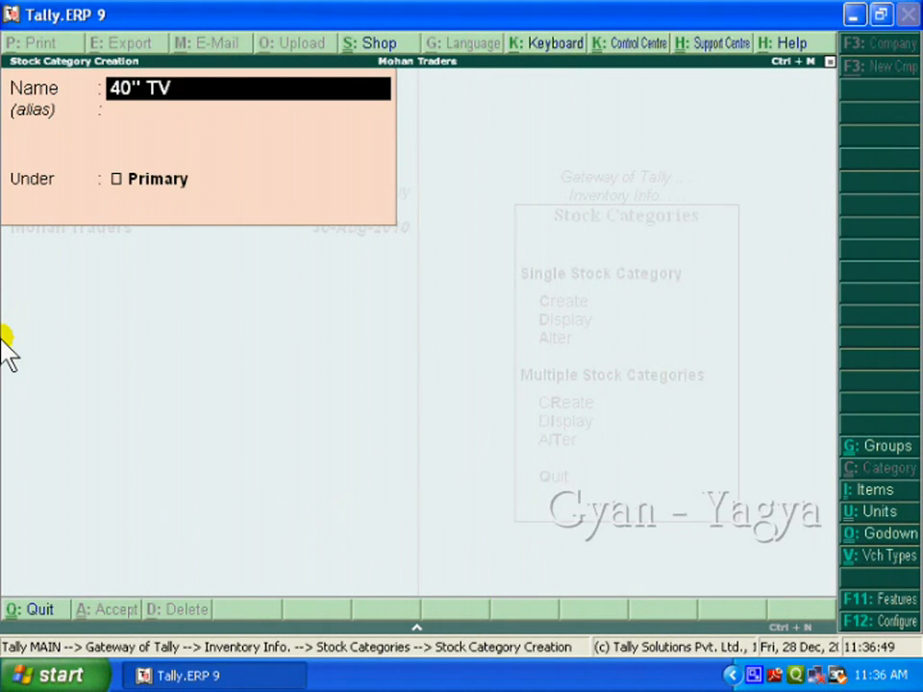
pyautogui.press('Return')
pyautogui.press('Return')
pyautogui.press('Return')
pyautogui.press('Return')
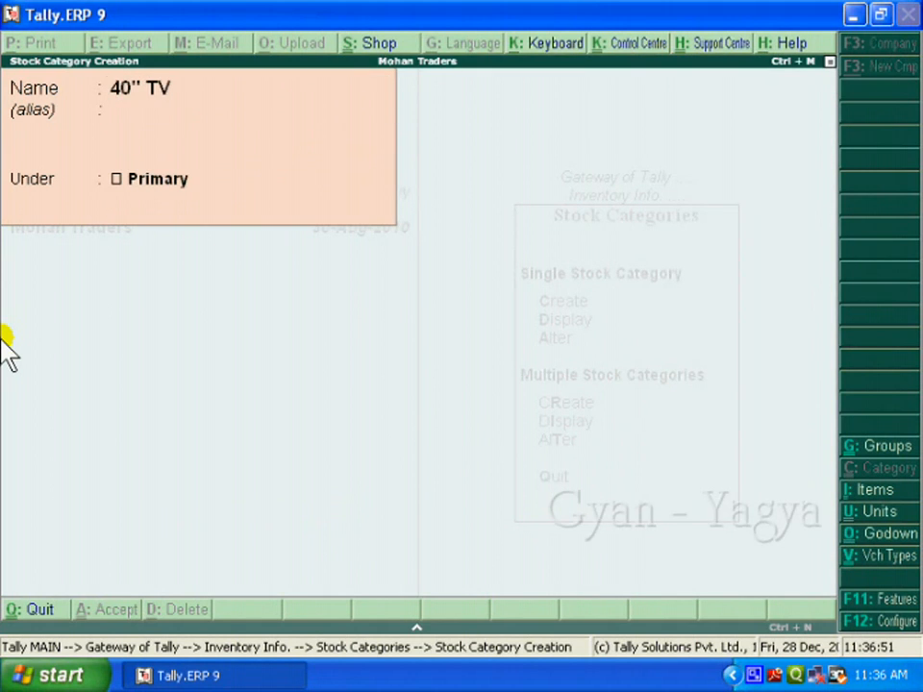
# Step: Create the stock category Automatic Washing Machine under Primary
pyautogui.write('Automat')
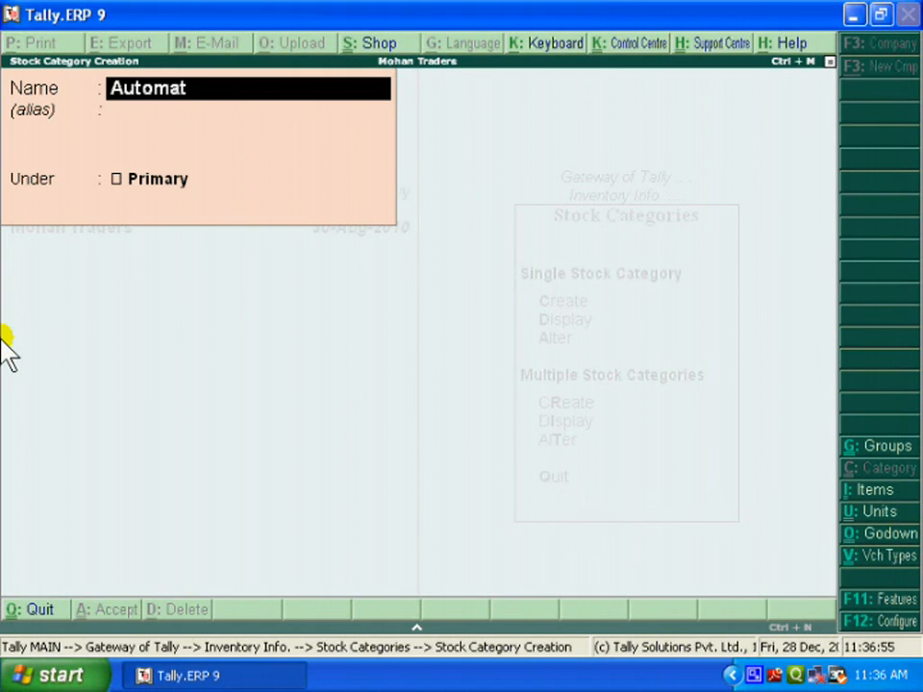
pyautogui.write('ic Washing Machine')
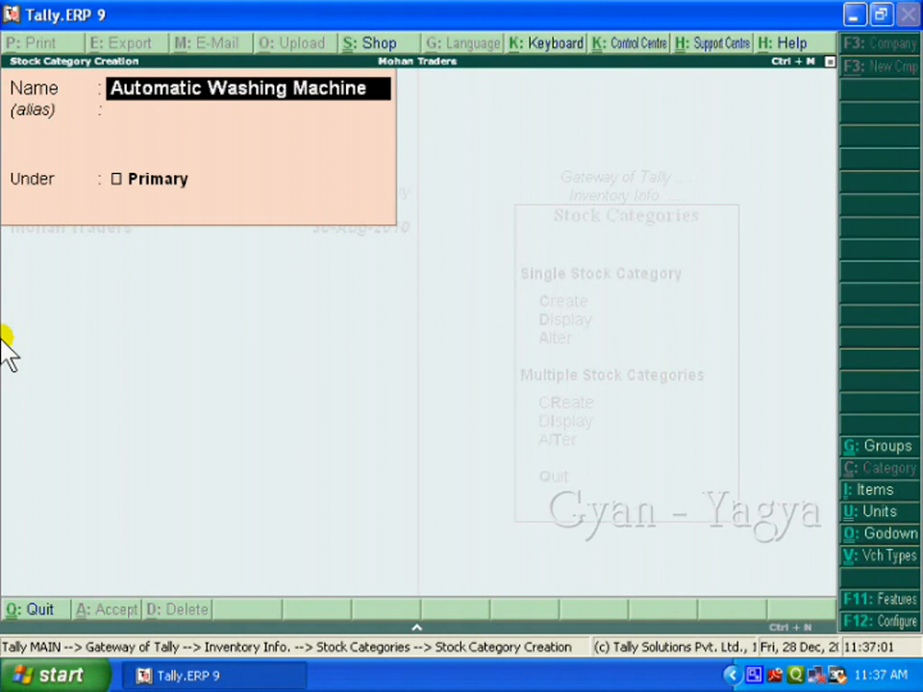
pyautogui.press('Return')
pyautogui.press('Return')
pyautogui.press('Return')
pyautogui.press('Return')
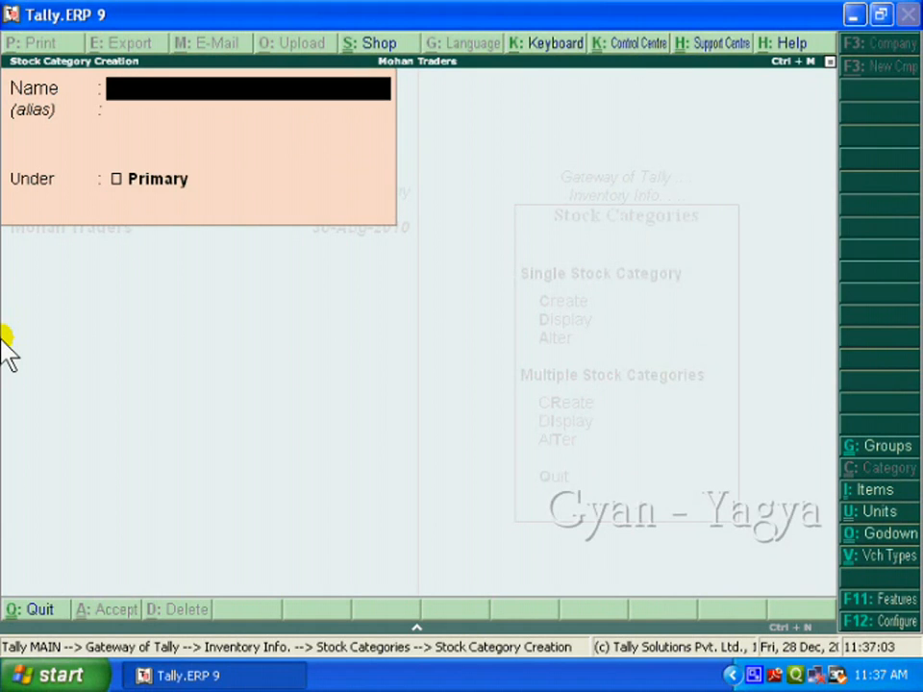
# Step: Create the stock category Semi Automatic Washing Machine under Primary and return to the inventory information menu
pyautogui.write('Semt')
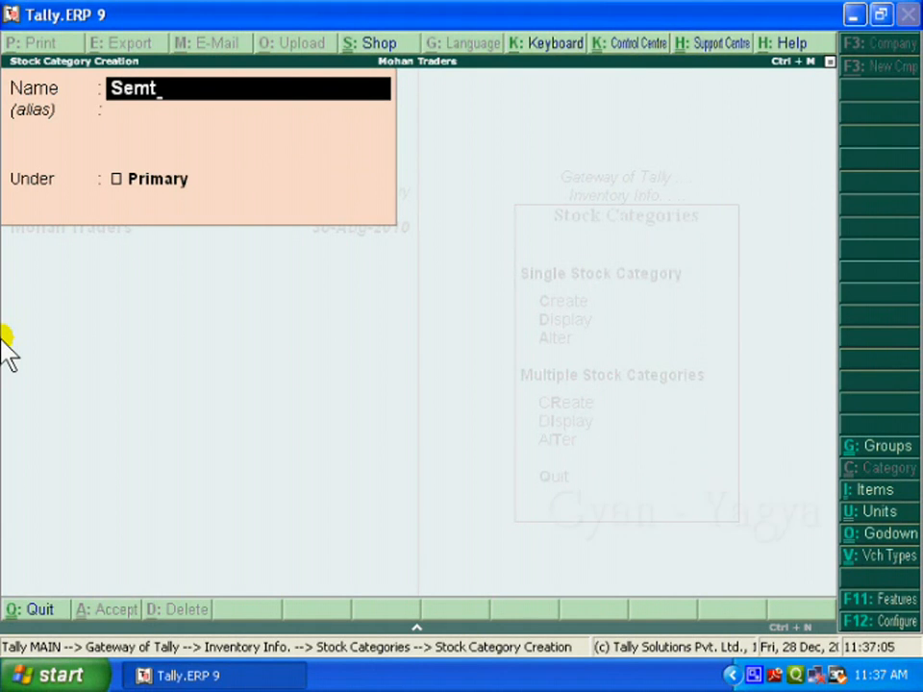
pyautogui.press('BackSpace')
pyautogui.write('i Automatic Washing Machine')
pyautogui.press('Return')
pyautogui.press('Return')
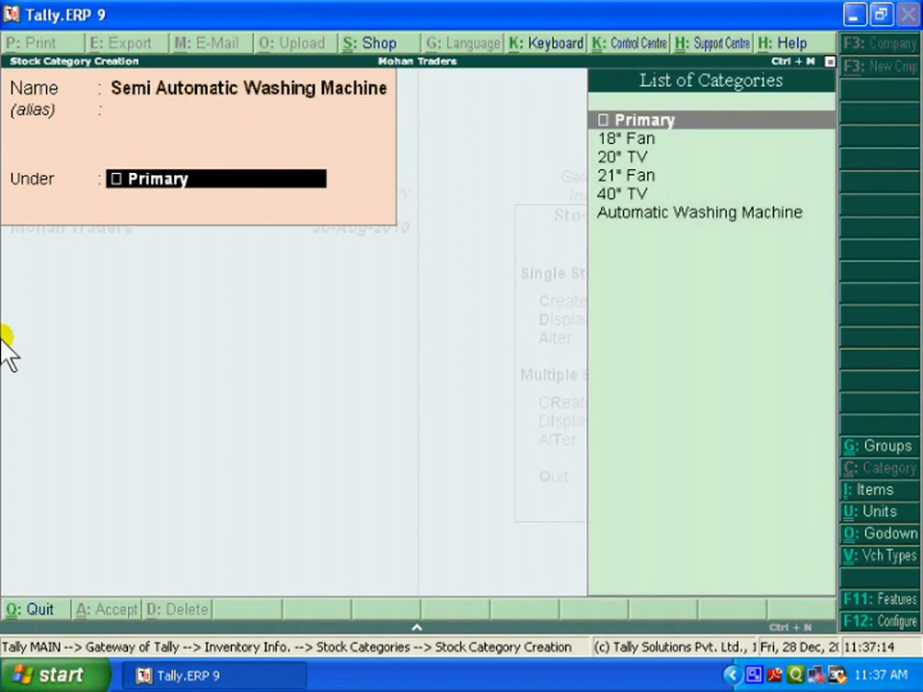
pyautogui.press('Return')
pyautogui.press('Return')
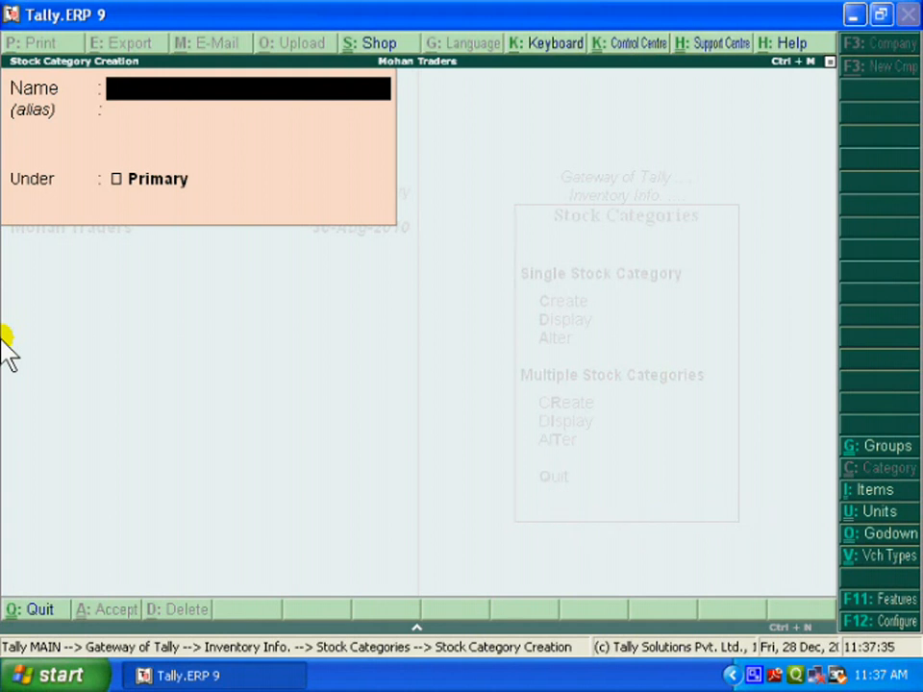
pyautogui.press('Escape')
pyautogui.press('y')
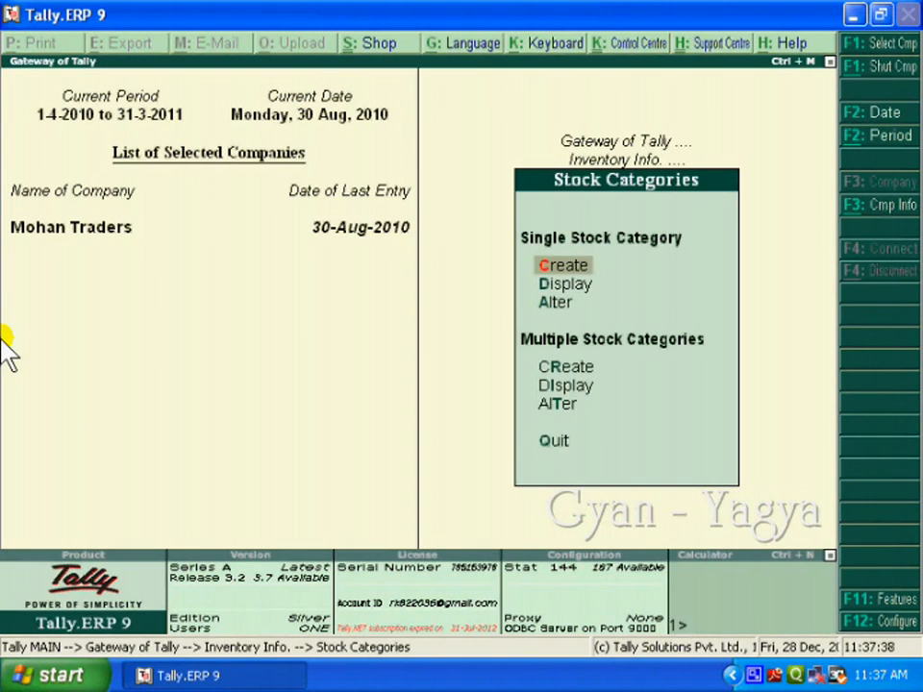
pyautogui.press('Escape')
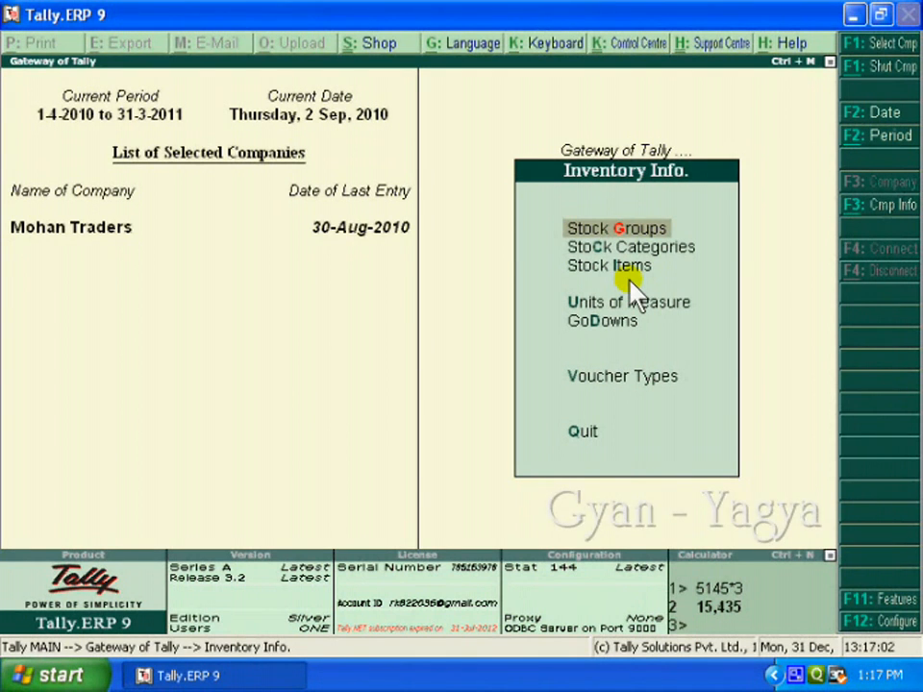
# Step: In multiple stock item creation for All Items, add the item 21" Khetan Fan under the Khetan group
pyautogui.click(630, 277)
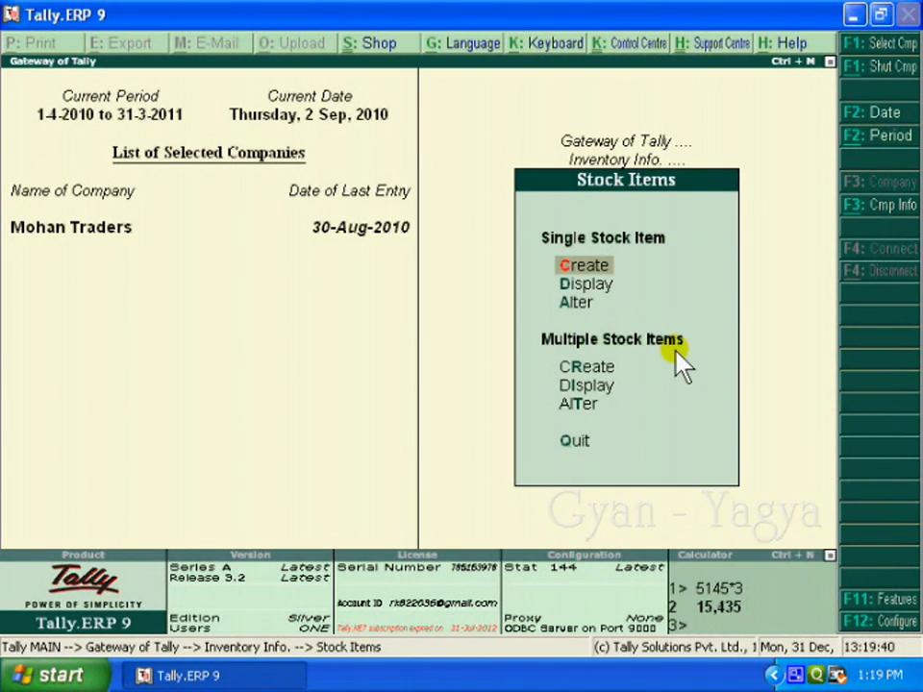
pyautogui.click(581, 371)
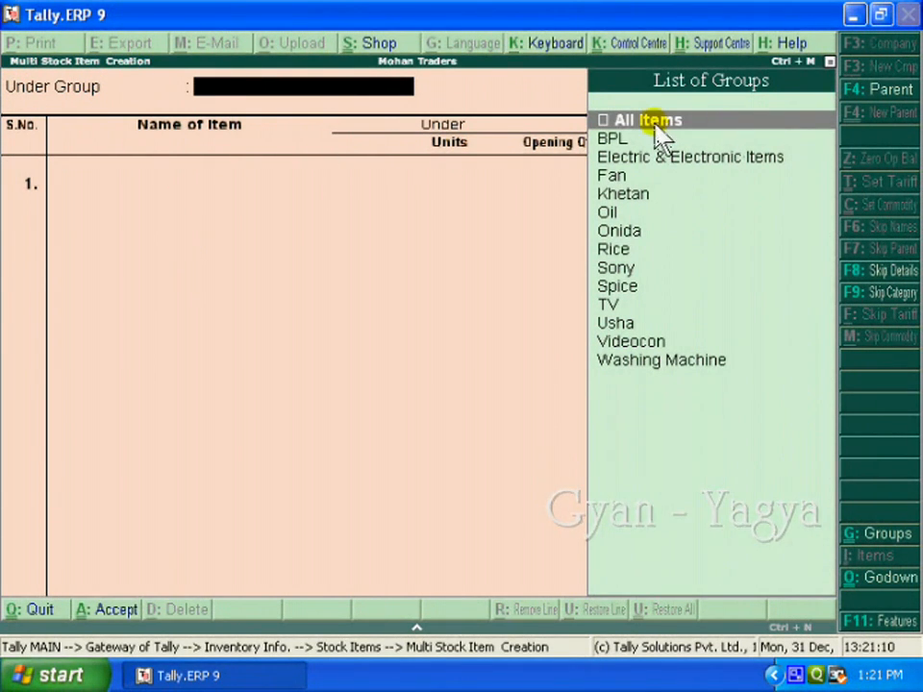
pyautogui.press('Return')
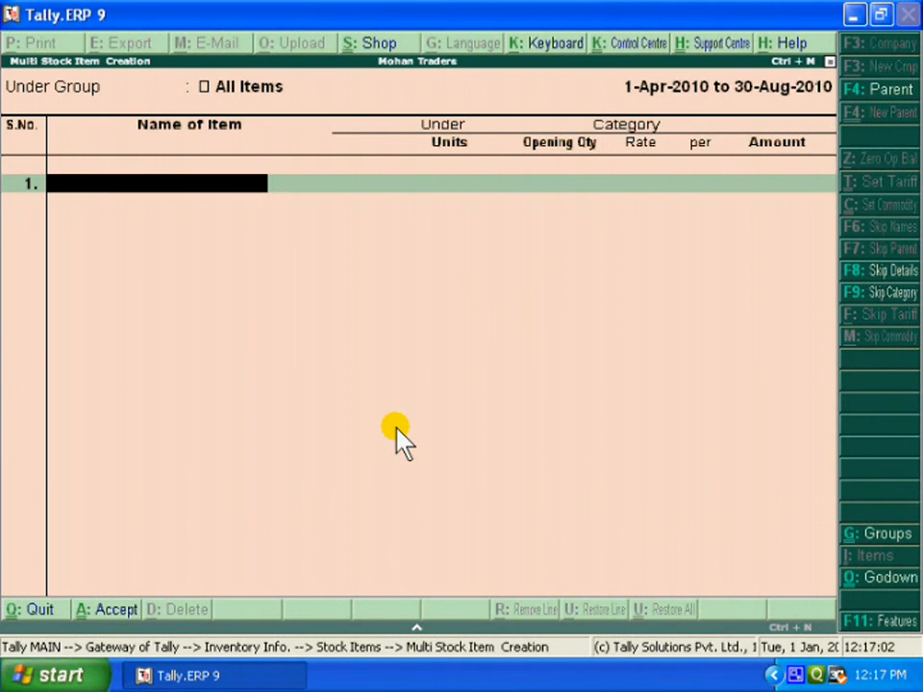
pyautogui.write('21')
pyautogui.write('" Khetan Fan')
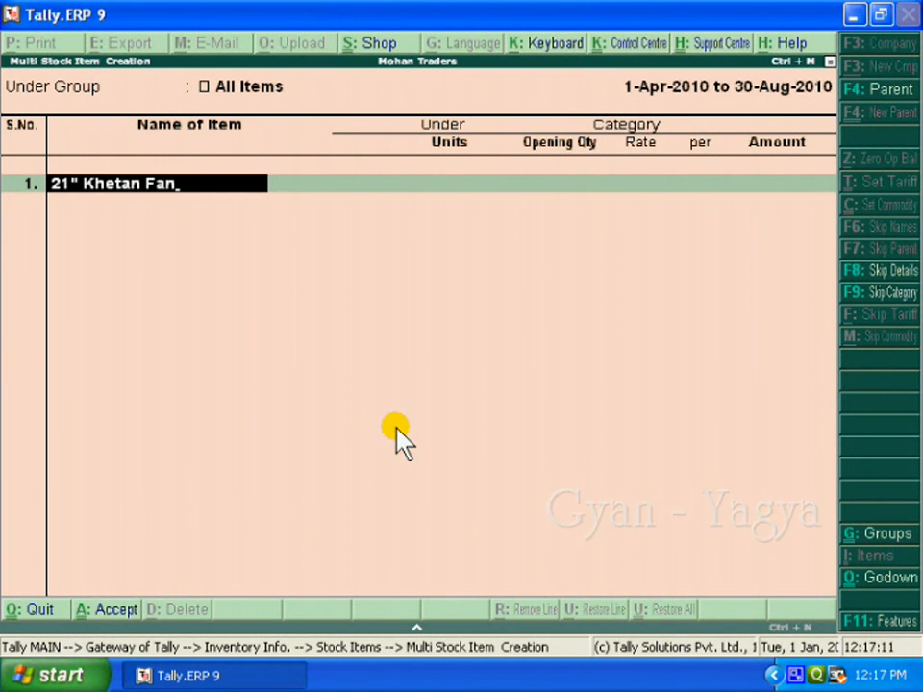
pyautogui.press('Return')
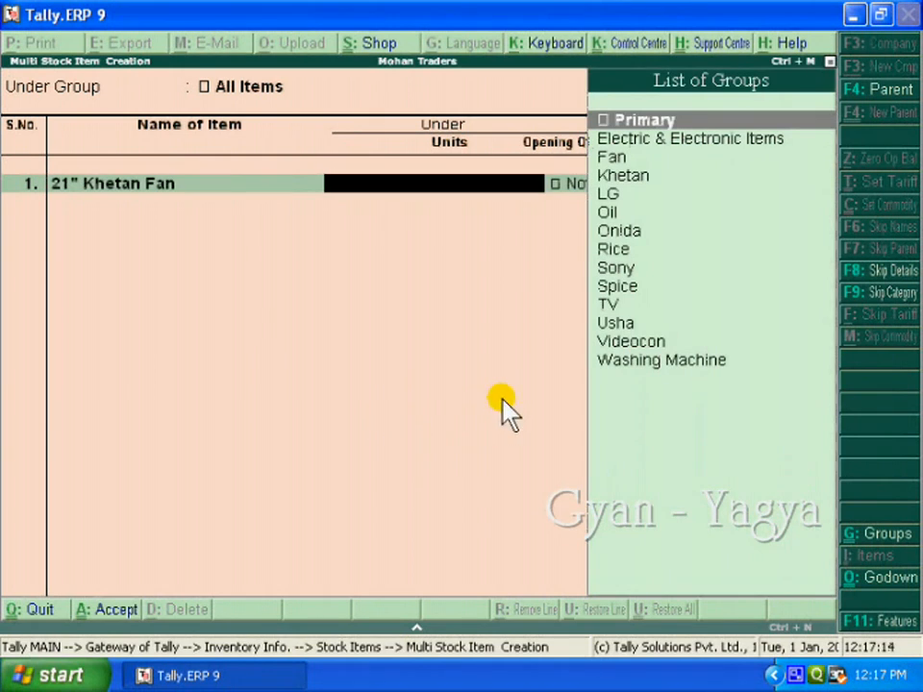
pyautogui.press('Down')
pyautogui.press('Down')
pyautogui.press('Down')
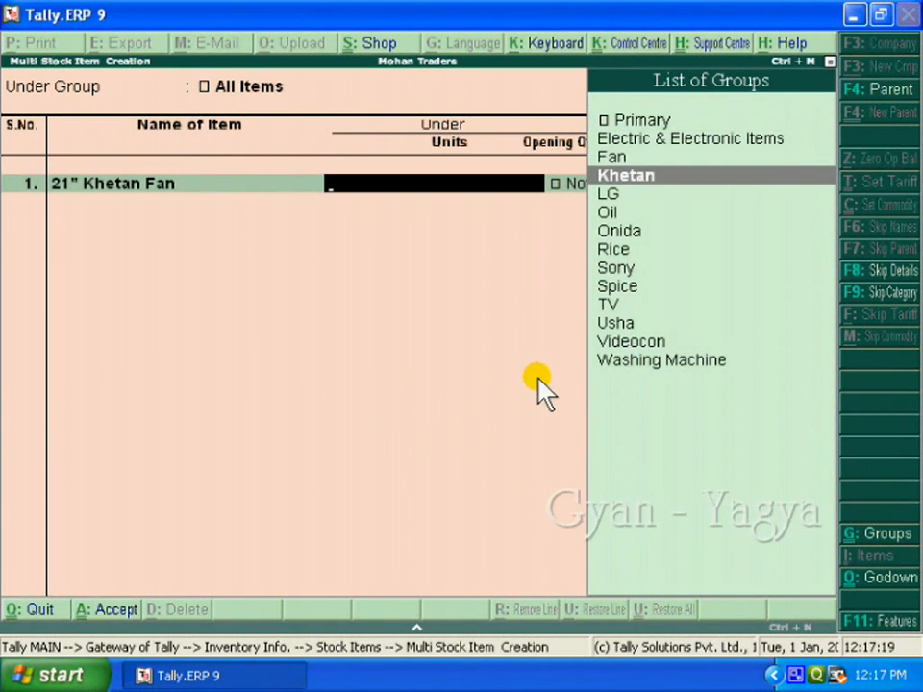
pyautogui.press('Return')
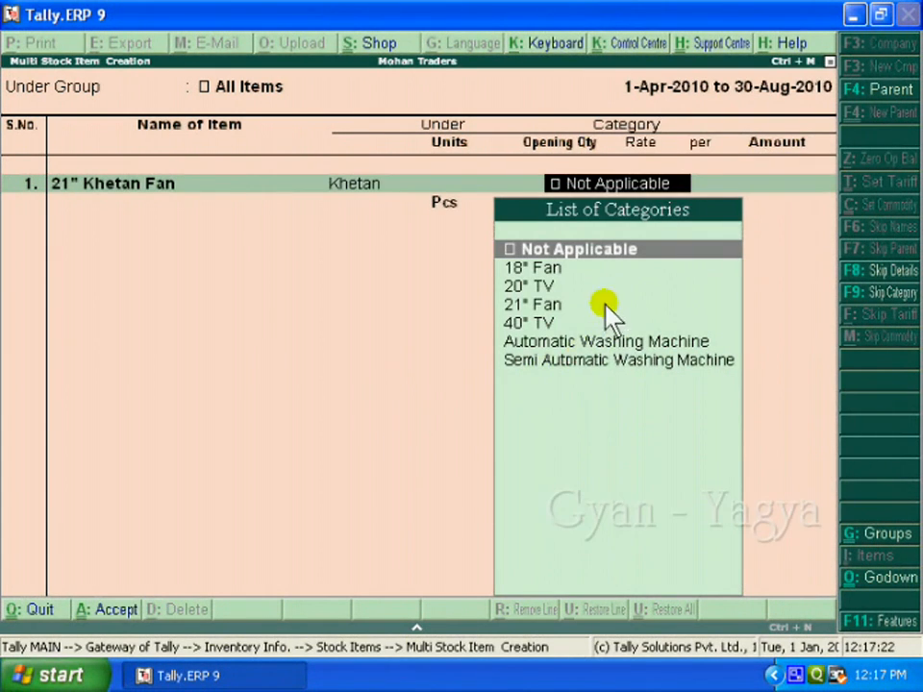
# Step: Assign the 21" Fan category to the 21" Khetan Fan item
pyautogui.press('Down')
pyautogui.press('Down')
pyautogui.press('Down')
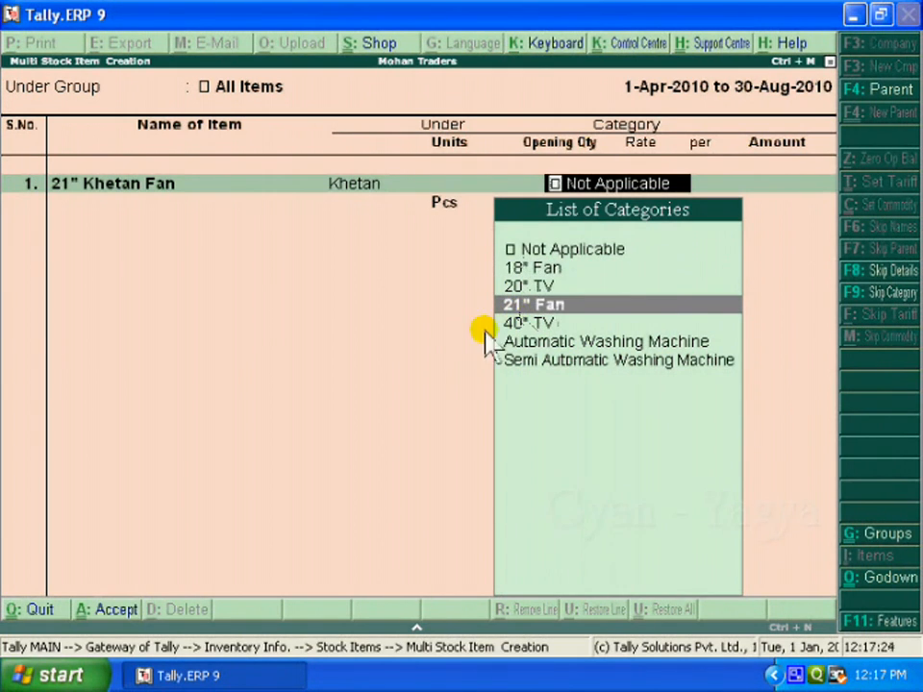
pyautogui.press('Return')
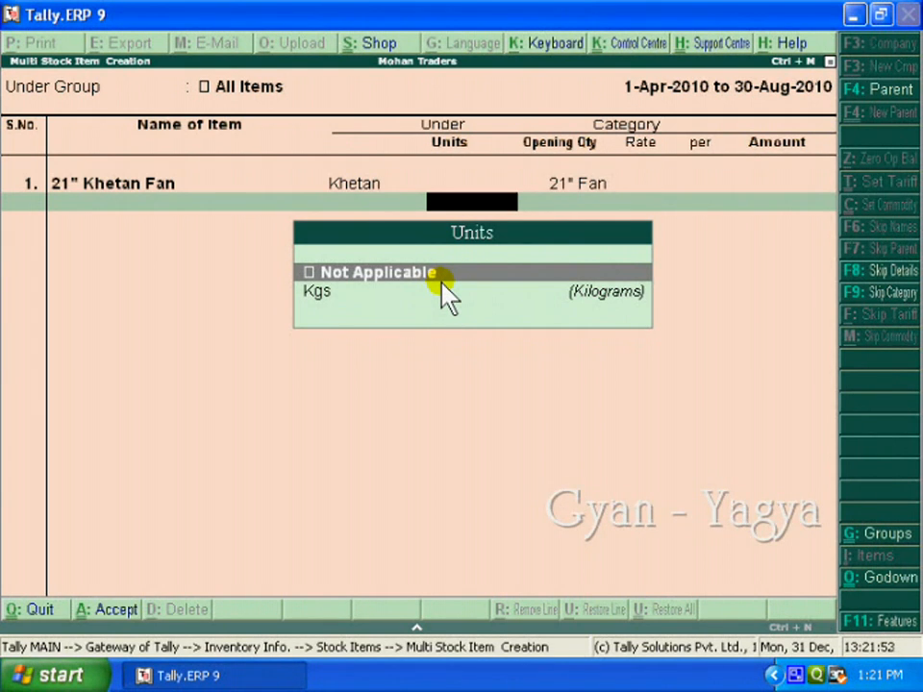
# Step: Create a simple unit with symbol Pcs and 0 decimal places for the 21" Khetan Fan item
pyautogui.hotkey('alt', 'c')
pyautogui.write('Pcs')
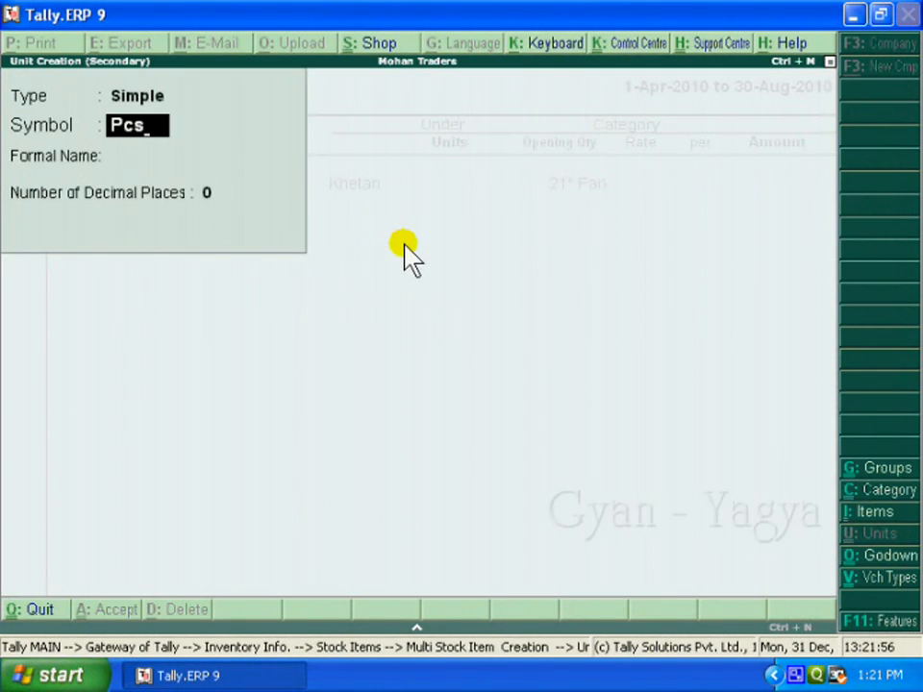
pyautogui.press('Return')
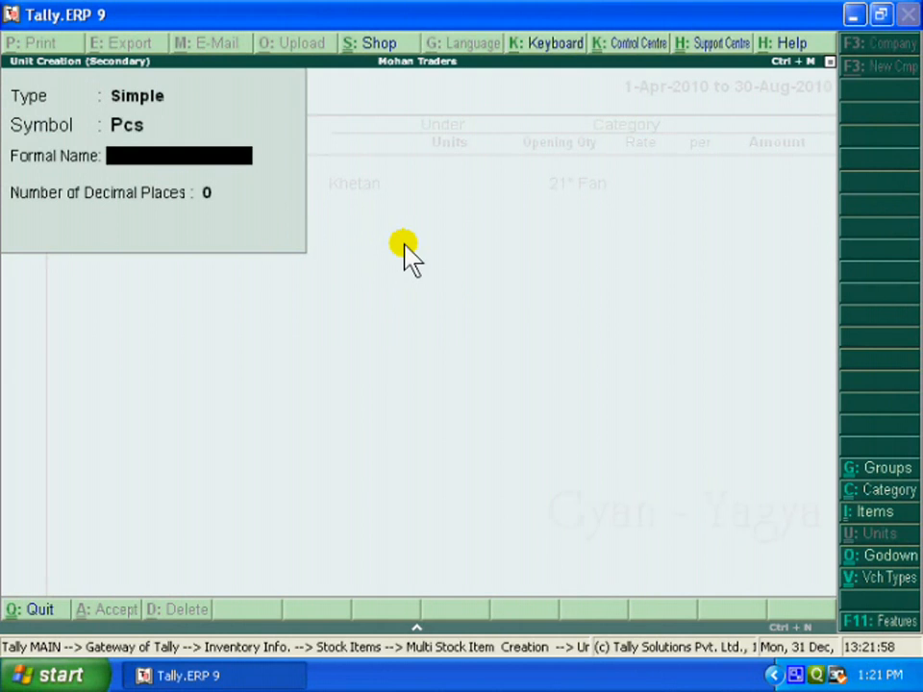
pyautogui.press('Return')
pyautogui.press('Return')
pyautogui.press('Return')
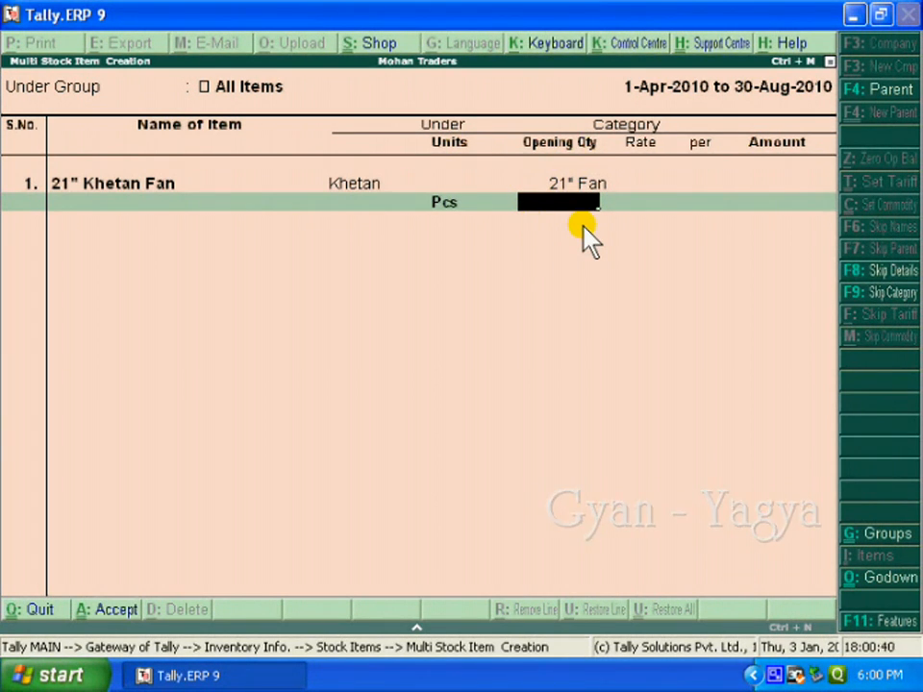
# Step: Set the 21" Khetan Fan opening quantity to 100 Pcs, allocated to Chhawani Godown 1 at a rate of 950
pyautogui.write('100')
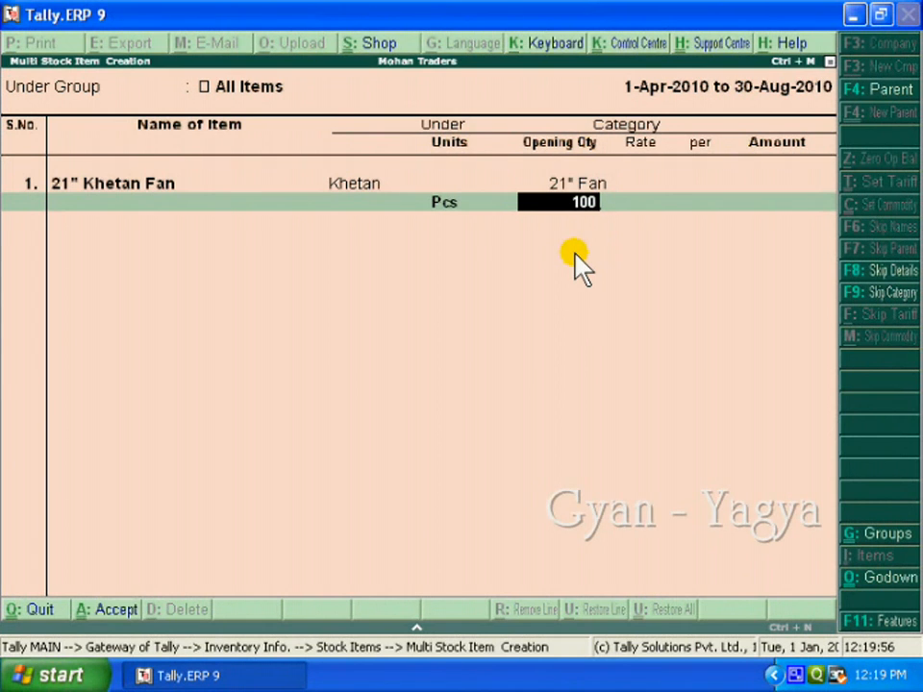
pyautogui.press('Return')
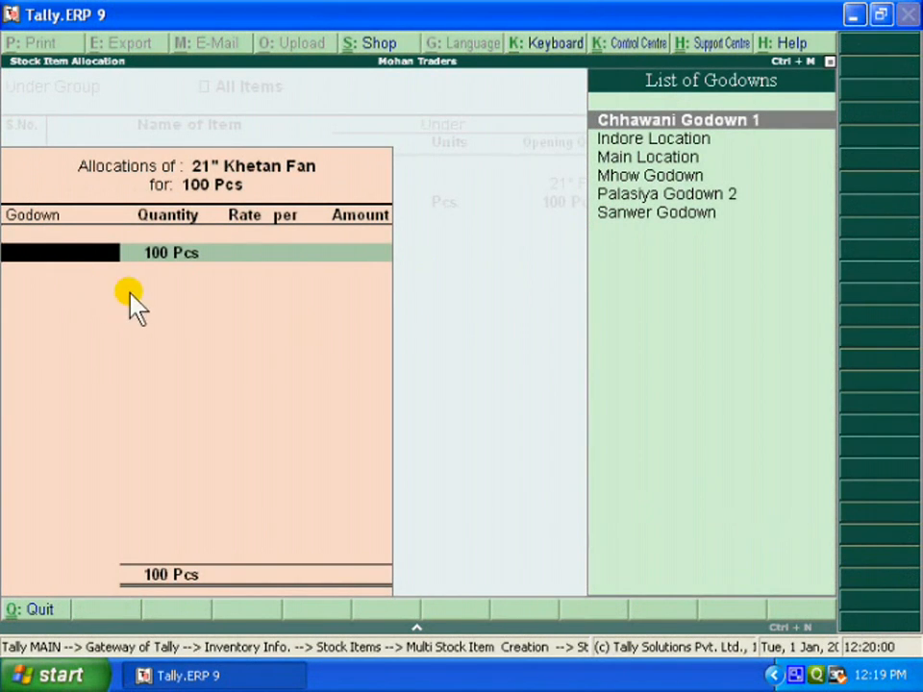
pyautogui.press('Return')
pyautogui.press('Return')
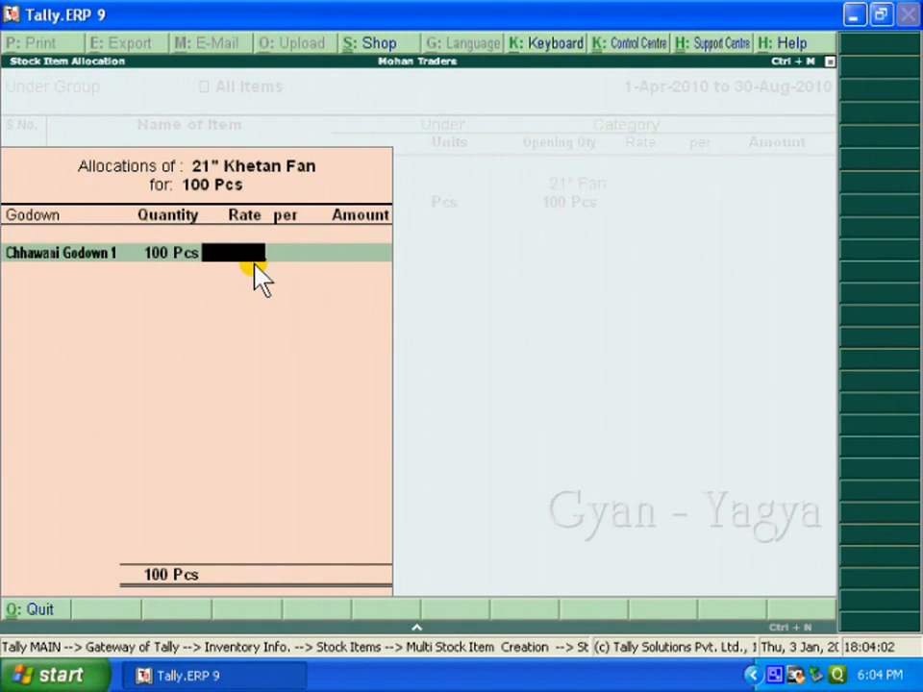
pyautogui.write('950')
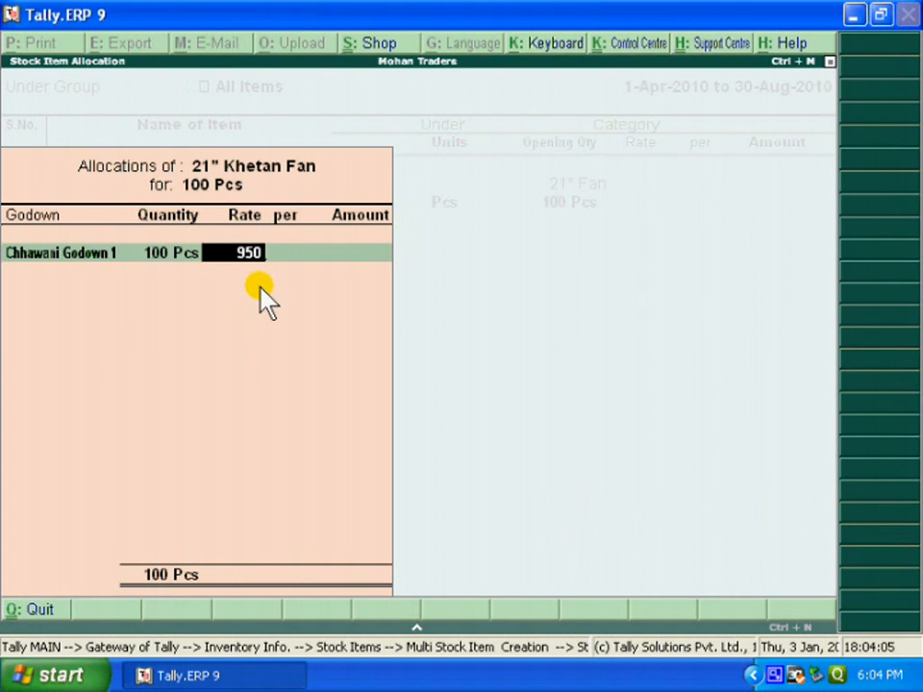
pyautogui.press('Return')
pyautogui.press('Return')
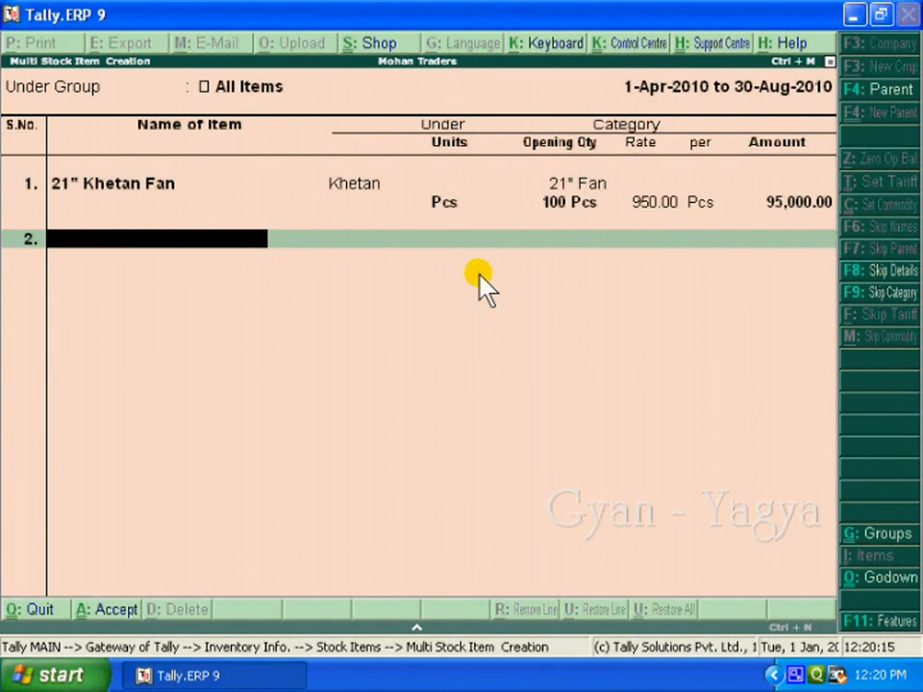
# Step: Add the item 18" Khetan Fan under the Khetan group with category 18" Fan and unit Pcs
pyautogui.write('18" Khetan Fan')
pyautogui.press('Return')
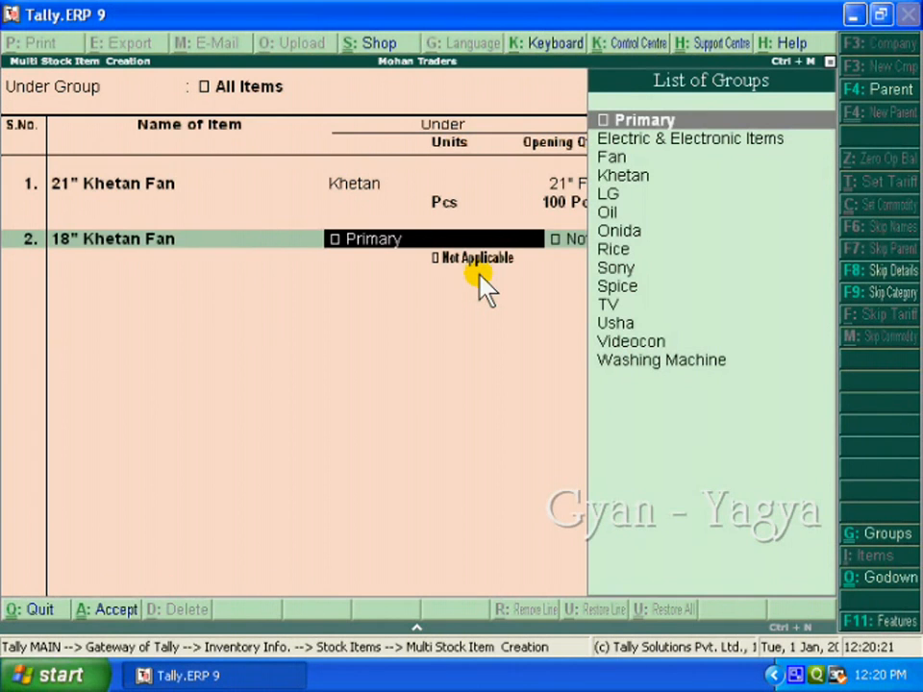
pyautogui.press('Down')
pyautogui.press('Down')
pyautogui.press('Down')
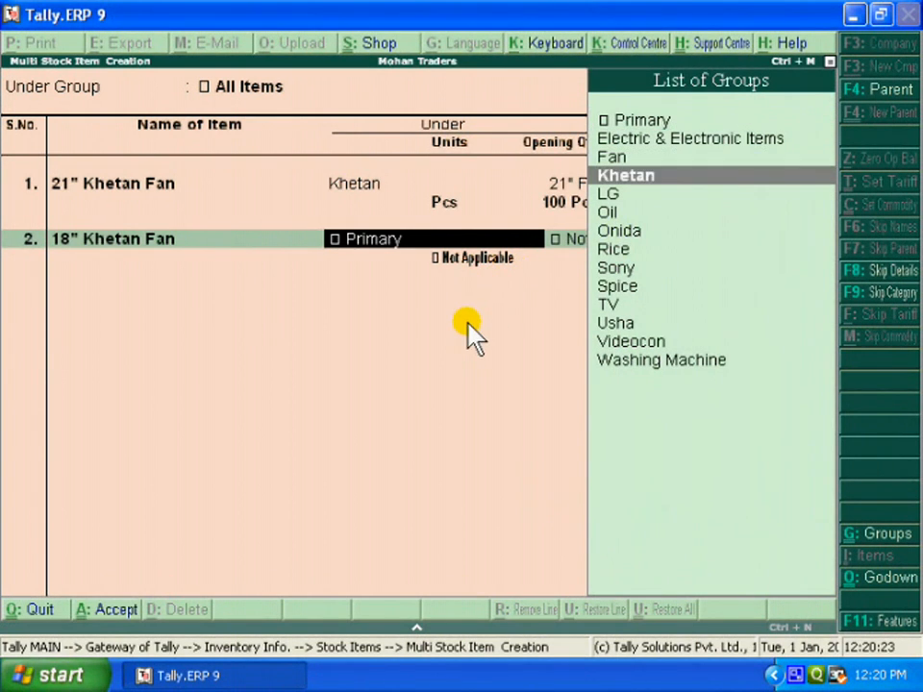
pyautogui.press('Return')
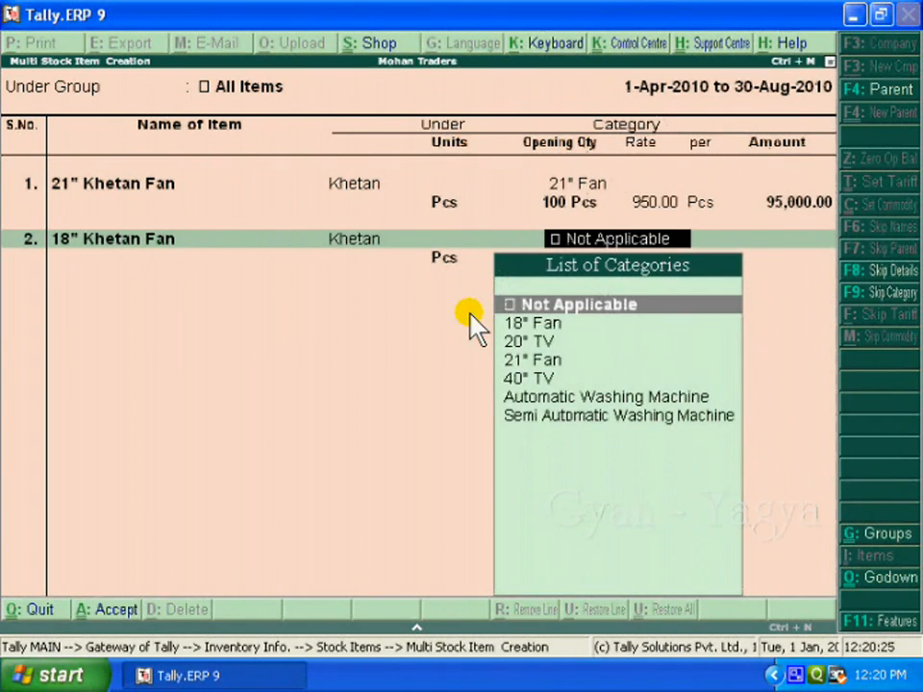
pyautogui.press('Down')
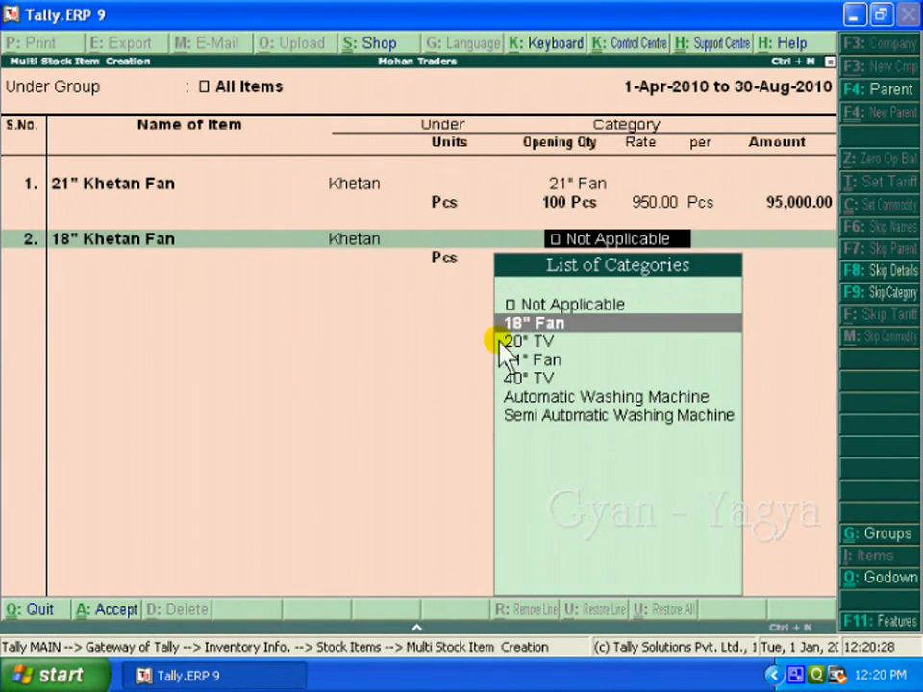
pyautogui.press('Return')
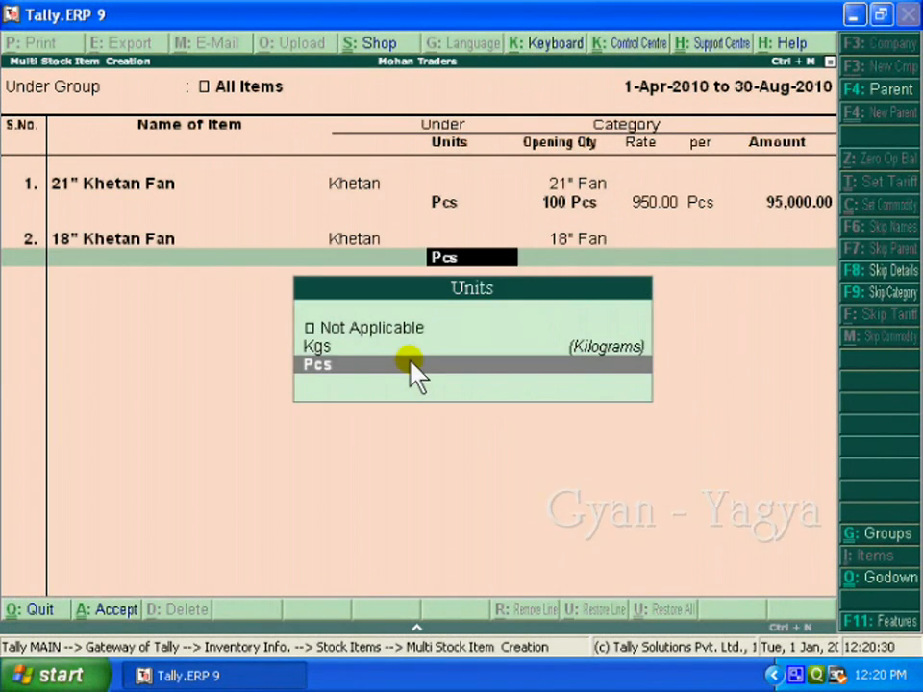
pyautogui.press('Return')
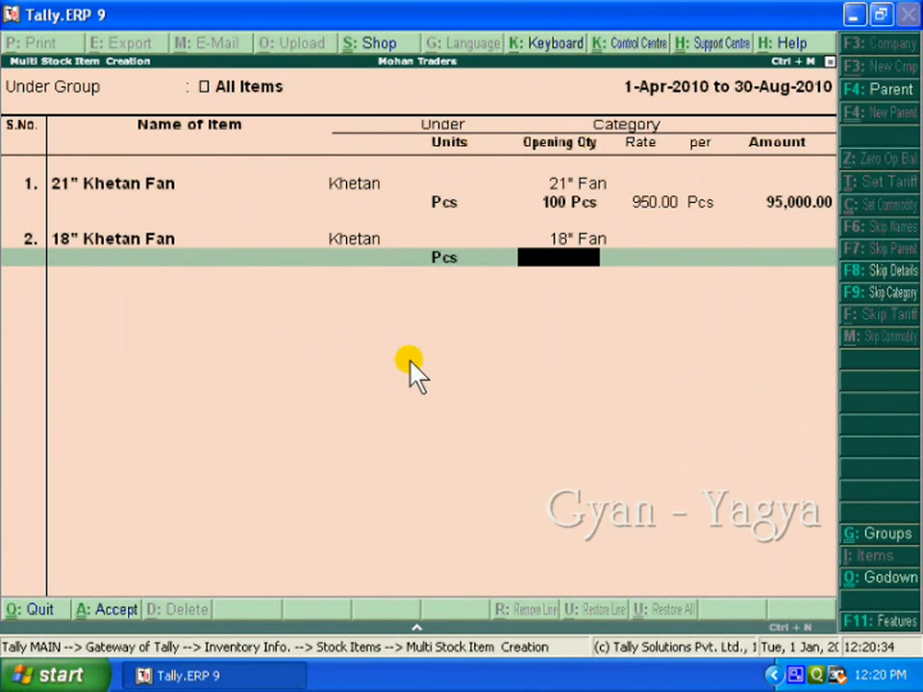
# Step: Set the 18" Khetan Fan opening quantity to 75 Pcs, allocated to Palasiya Godown 2 at a rate of 900
pyautogui.write('75')
pyautogui.press('Return')
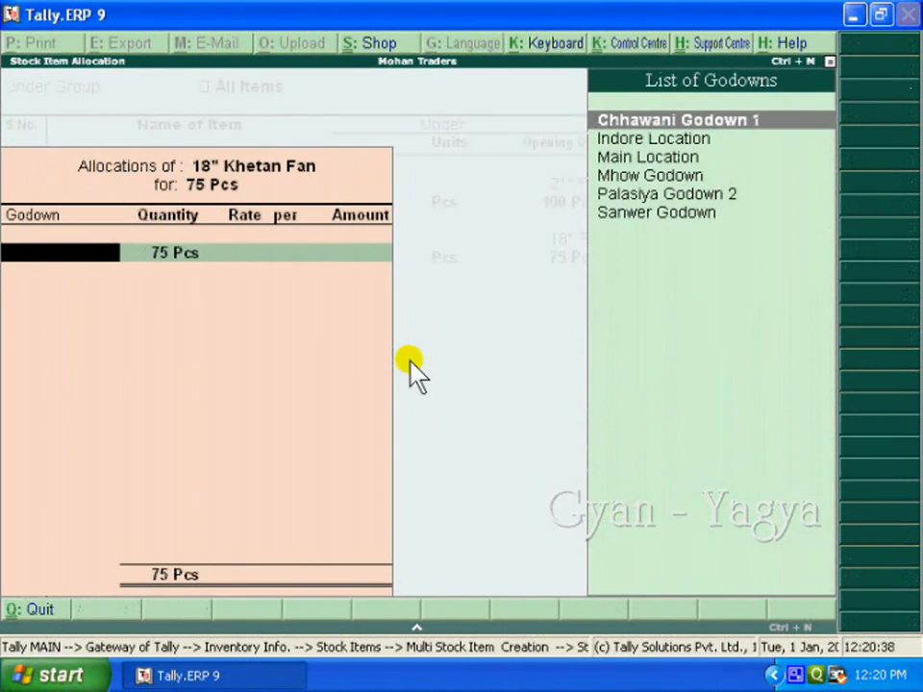
pyautogui.press('Down')
pyautogui.press('Down')
pyautogui.press('Down')
pyautogui.press('Down')
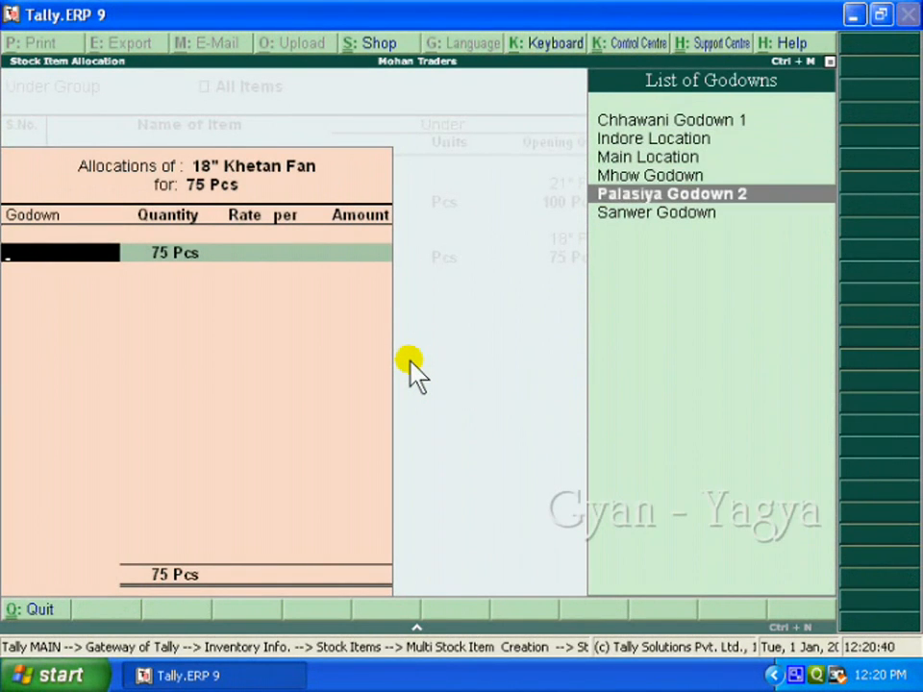
pyautogui.press('Return')
pyautogui.press('Return')
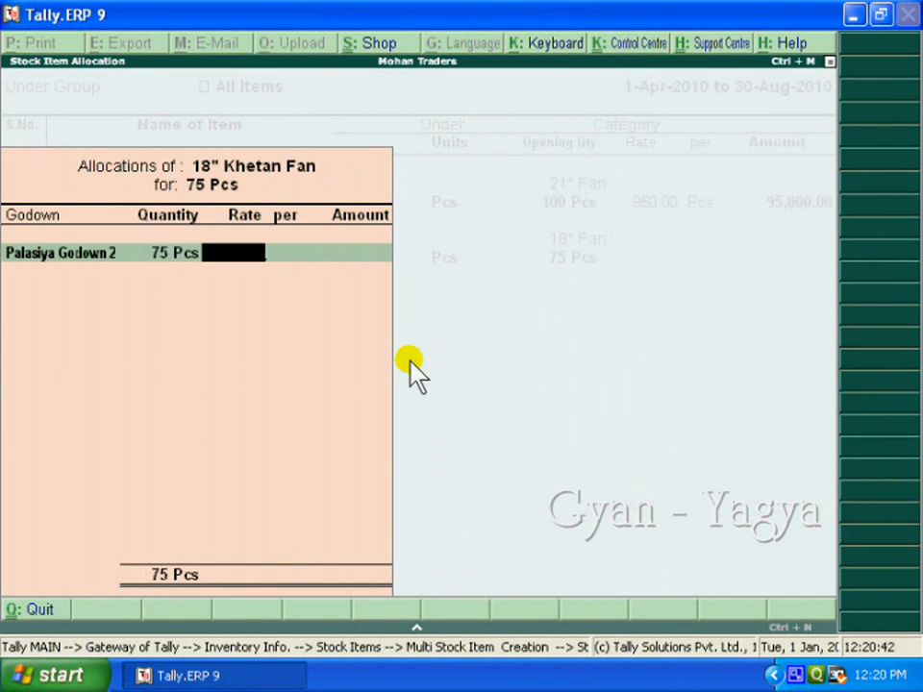
pyautogui.write('900')
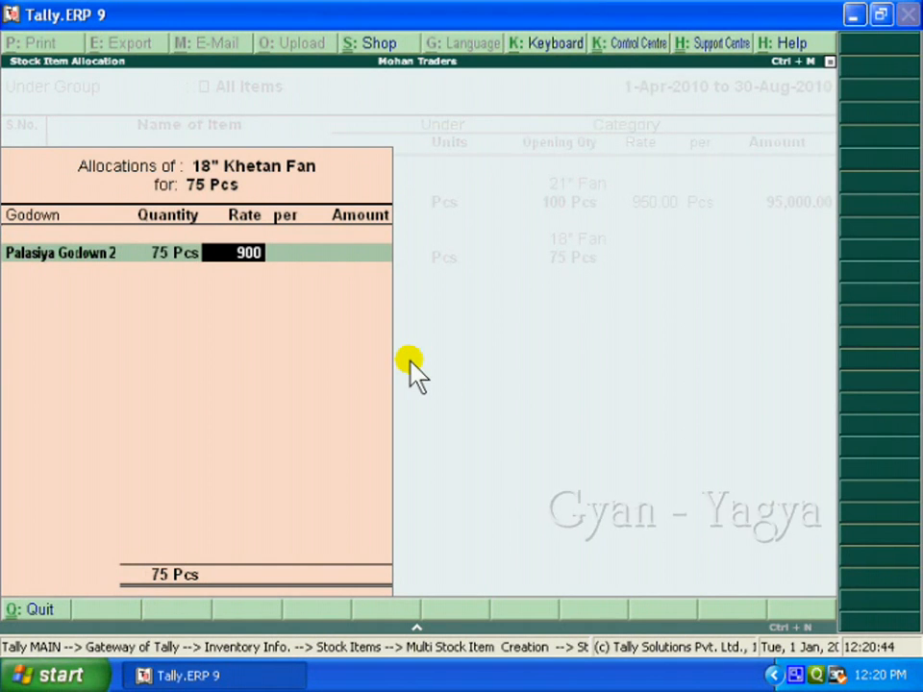
pyautogui.press('Return')
pyautogui.press('Return')
pyautogui.press('Return')
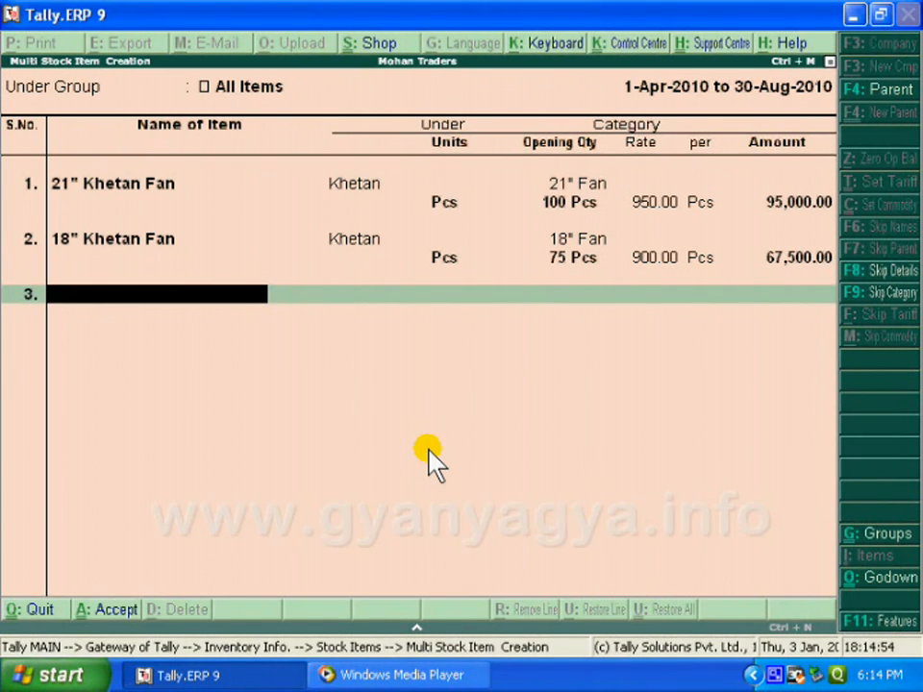
# Step: Add the item 20" Onida TV under the Onida group with category 20" TV and unit Pcs
pyautogui.write('2')
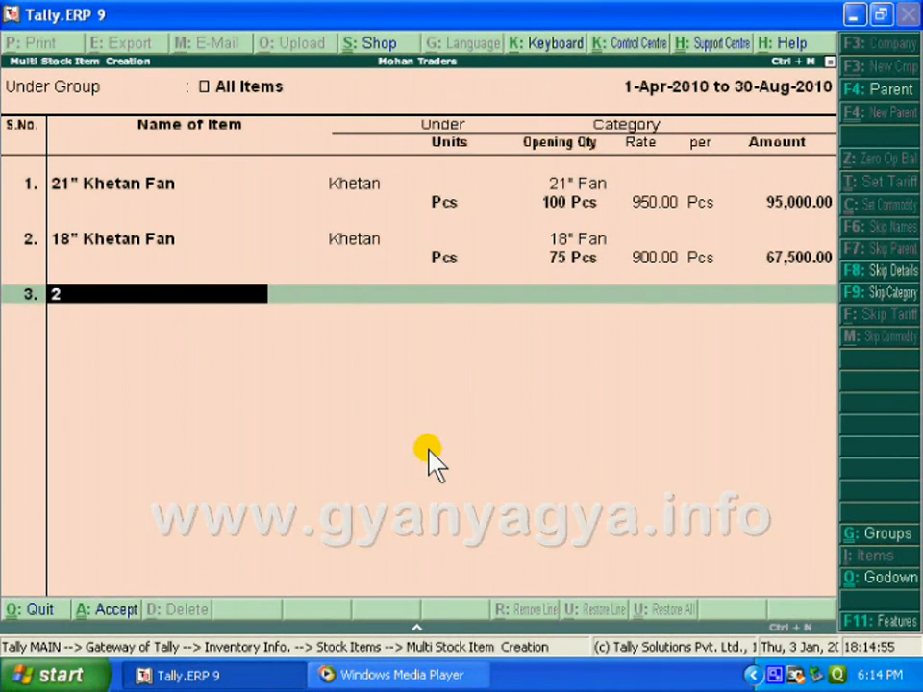
pyautogui.write('0"')
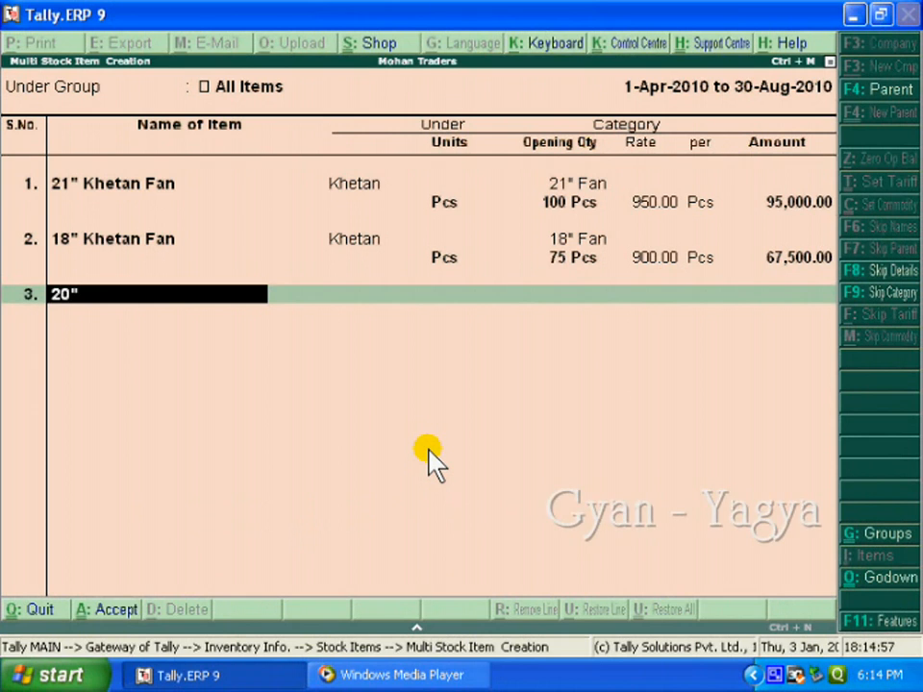
pyautogui.write(' Onida TV')
pyautogui.press('Return')
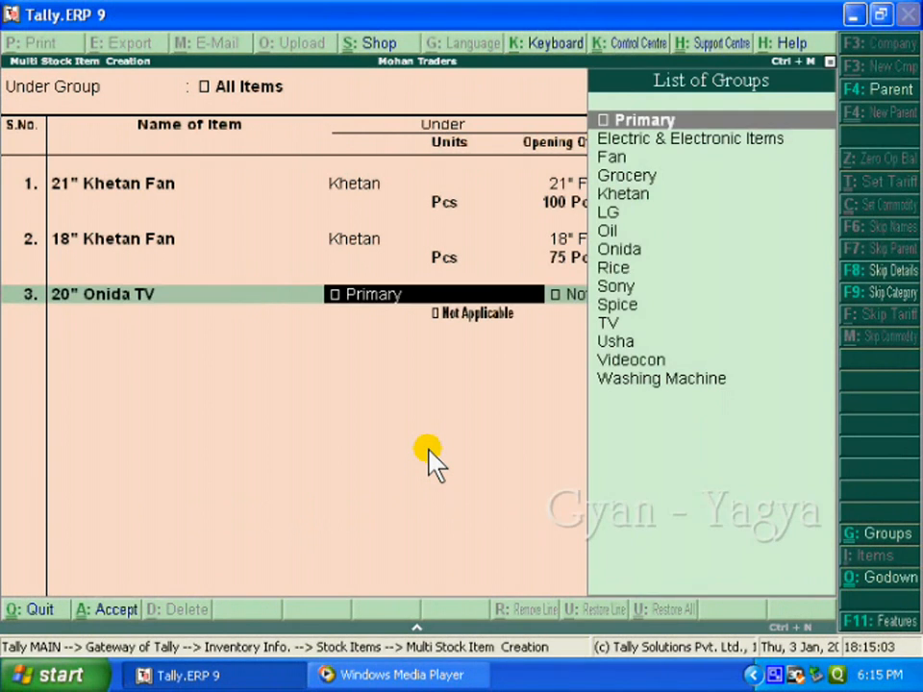
pyautogui.write('On')
pyautogui.press('Return')
pyautogui.press('Down')
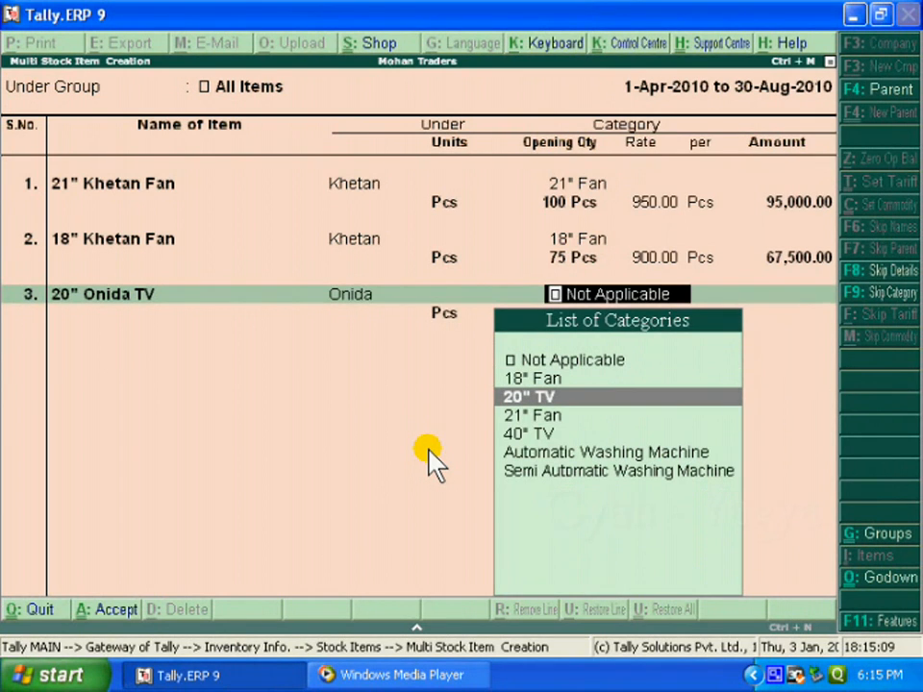
pyautogui.press('Return')
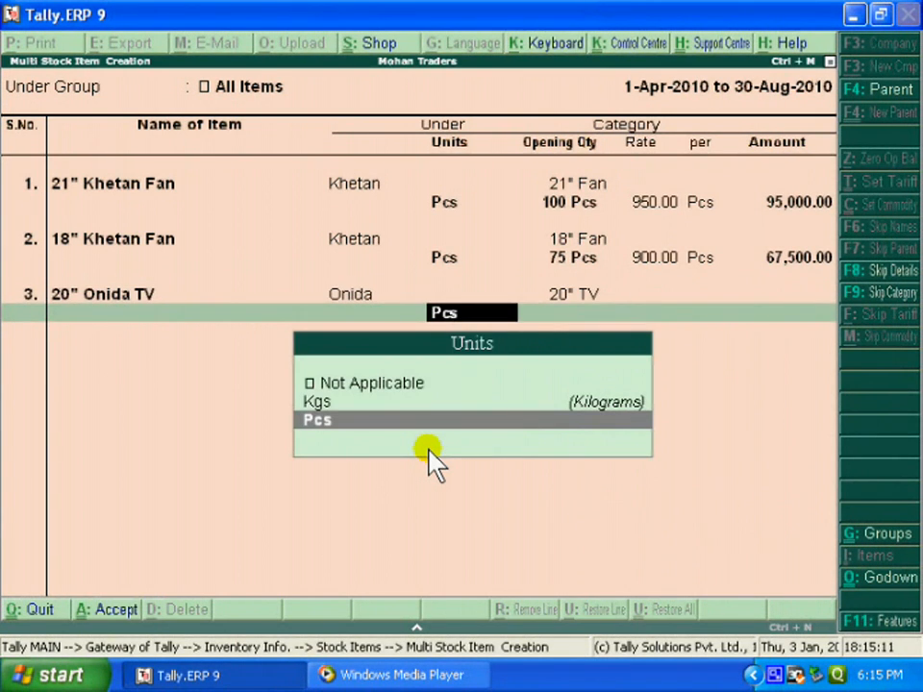
pyautogui.press('Return')
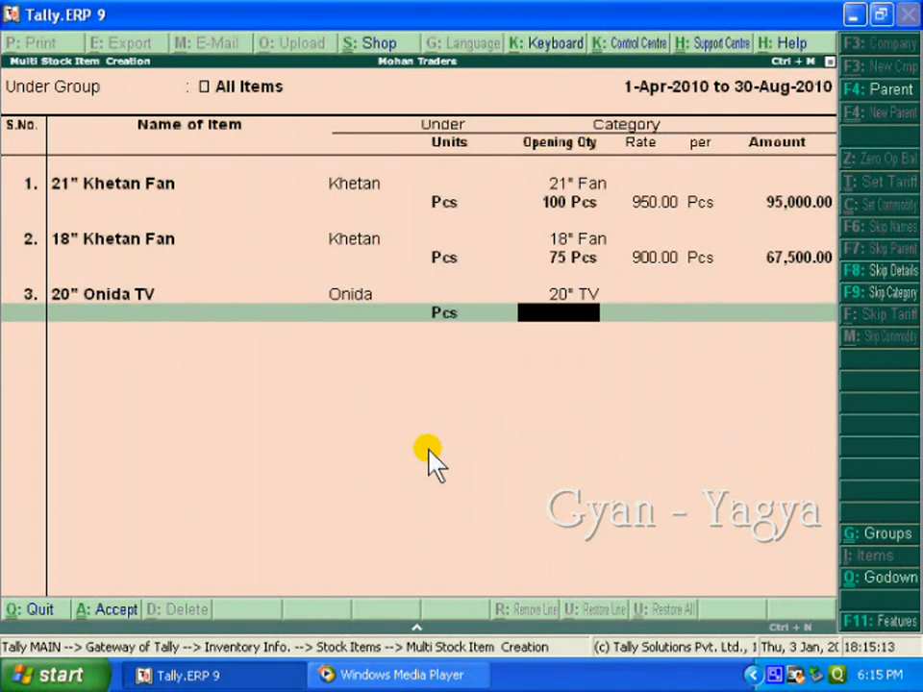
# Step: Set the 20" Onida TV opening quantity to 70 Pcs, allocated to Mhow Godown at a rate of 15000
pyautogui.write('70')
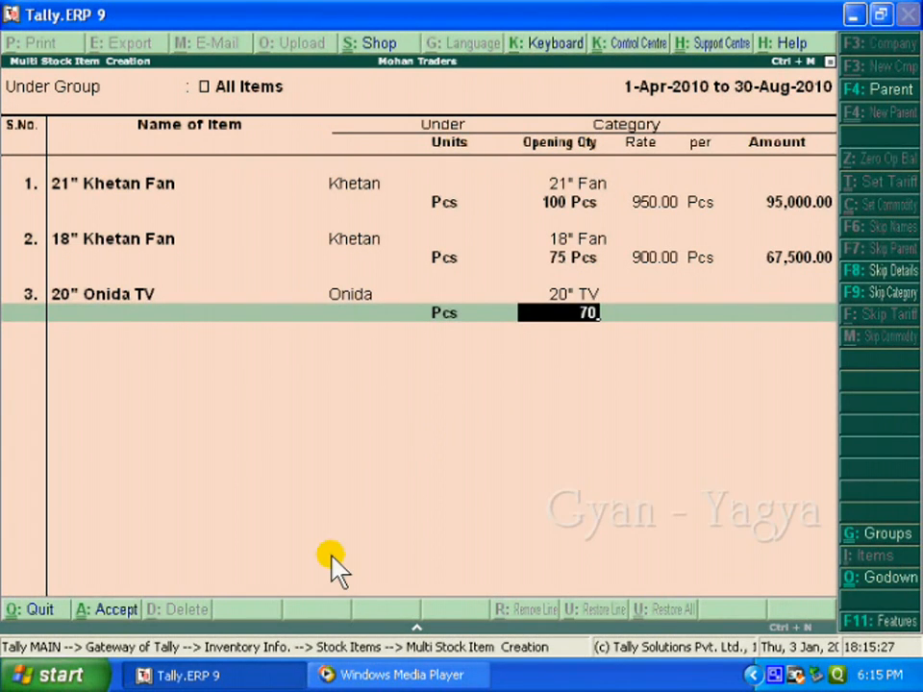
pyautogui.press('Return')
pyautogui.press('Down')
pyautogui.press('Down')
pyautogui.press('Down')
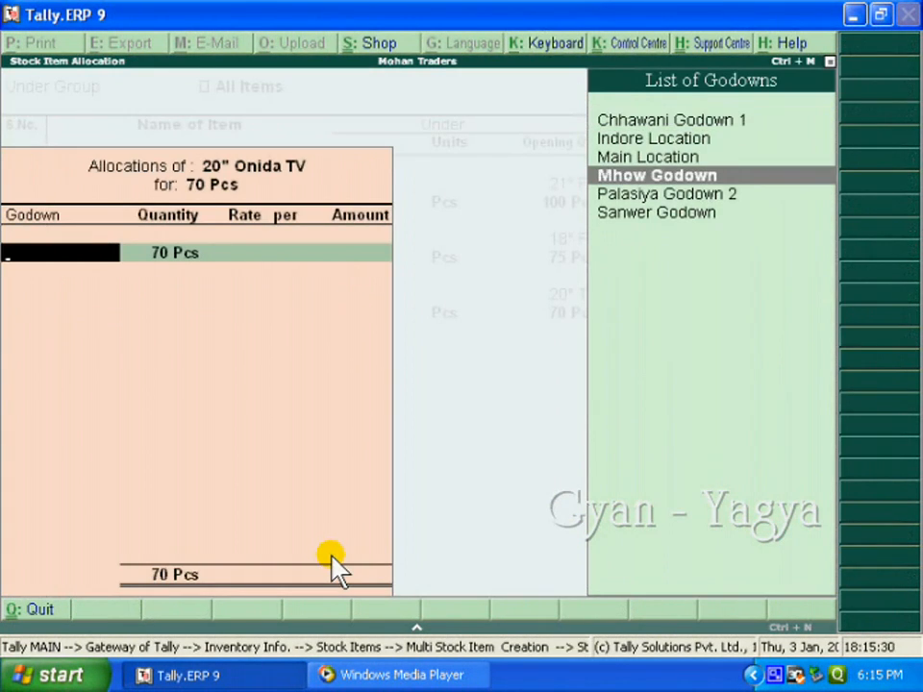
pyautogui.press('Return')
pyautogui.press('Return')
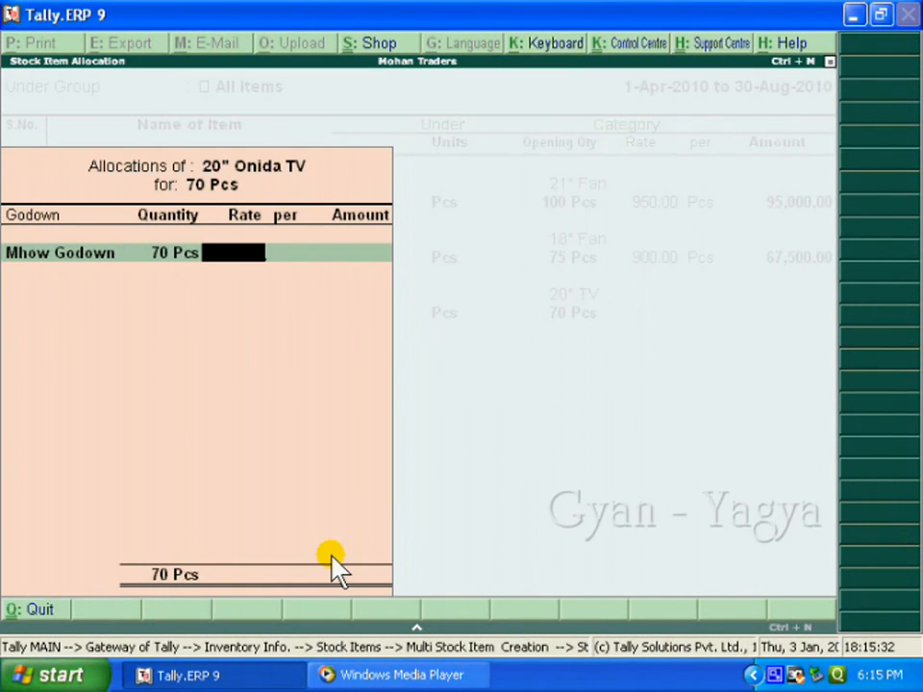
pyautogui.write('15000')
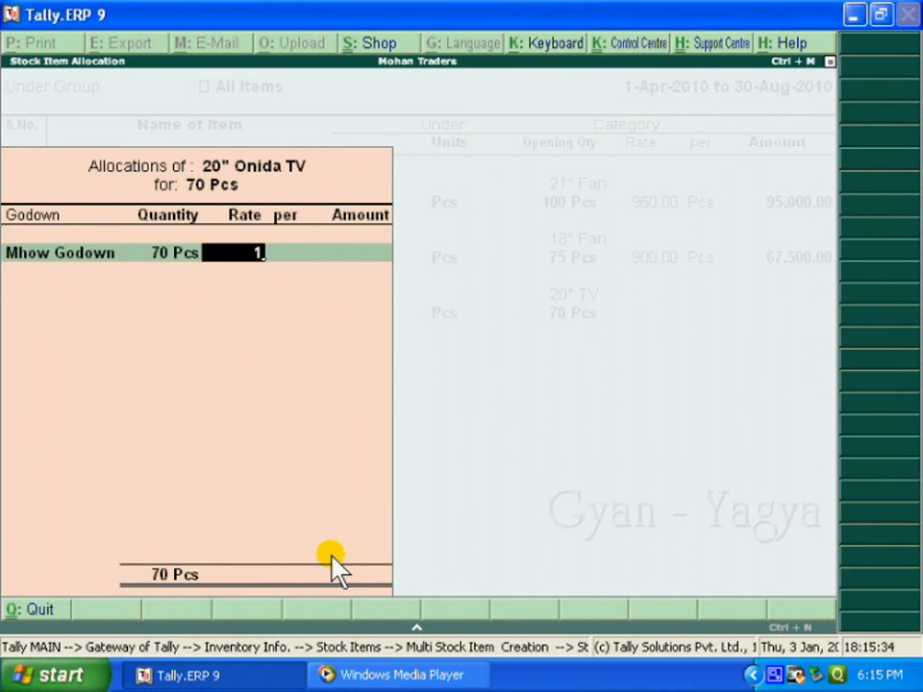
pyautogui.press('Return')
pyautogui.press('Return')
pyautogui.press('Return')
# Step: Add the item 40" Onida TV under the Onida group with category 40" TV and unit Pcs
pyautogui.write('40" Onida TV')
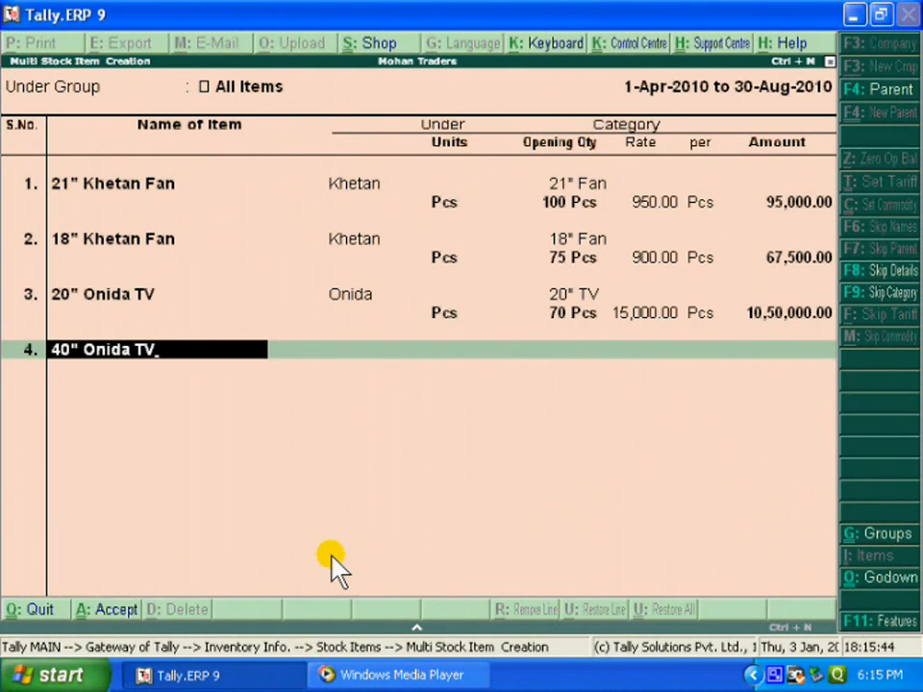
pyautogui.press('Return')
pyautogui.write('On')
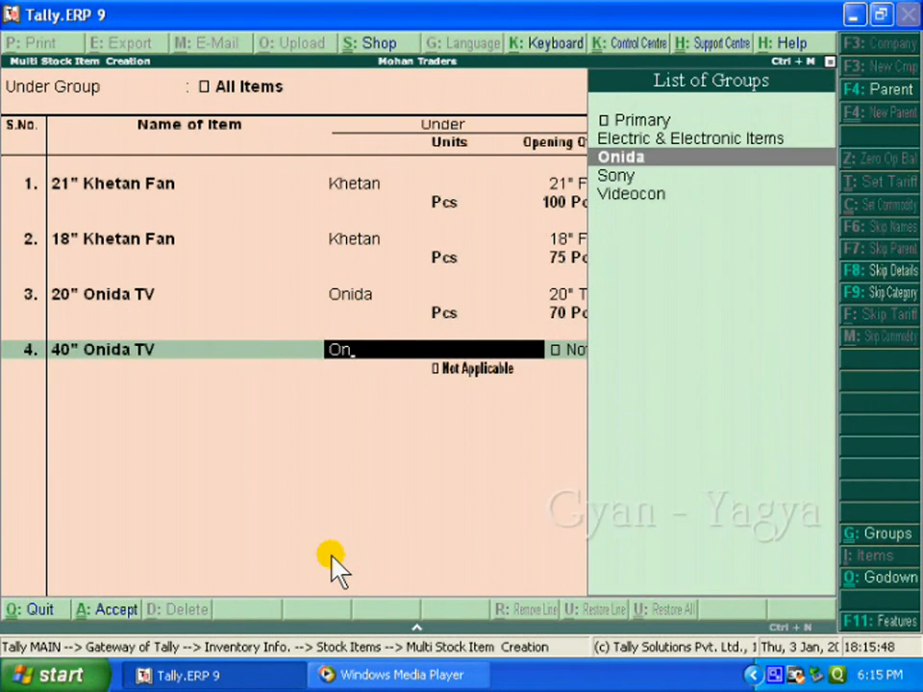
pyautogui.press('Return')
pyautogui.press('Down')
pyautogui.press('Down')
pyautogui.press('Down')
pyautogui.press('Down')
pyautogui.press('Return')
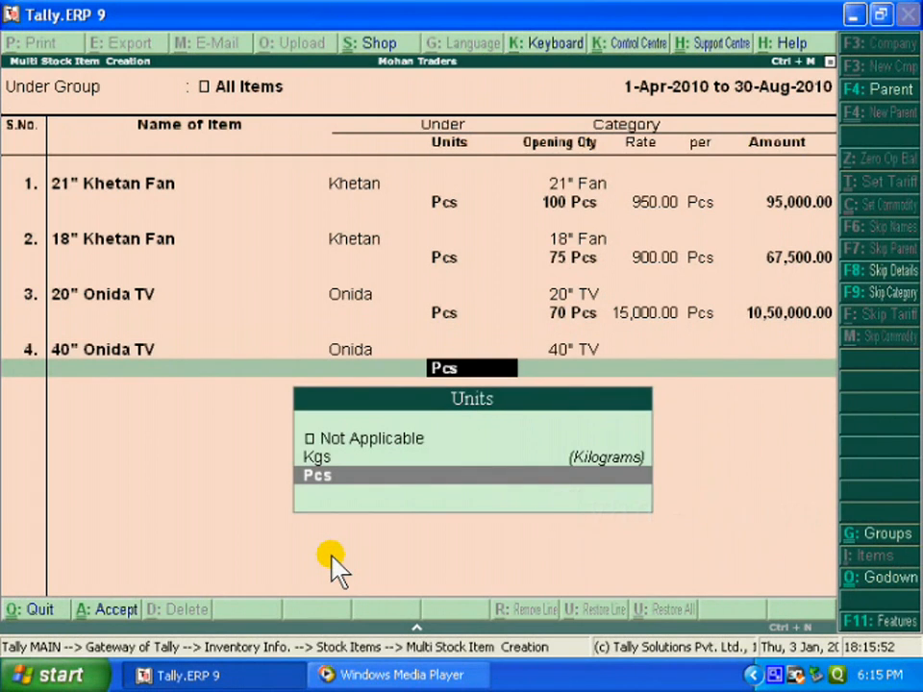
pyautogui.press('Return')
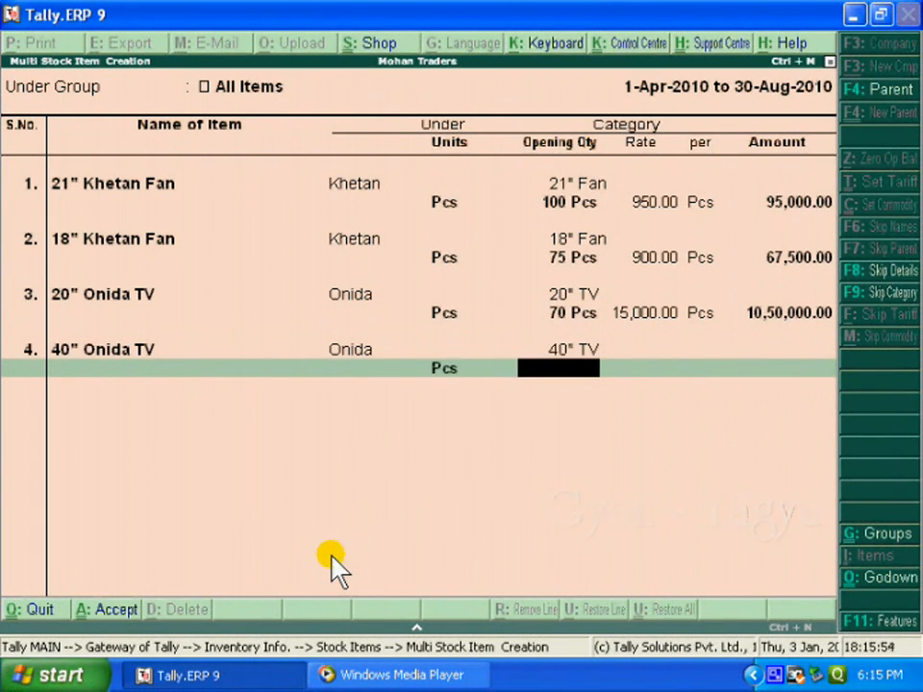
# Step: Set the 40" Onida TV opening quantity to 50 Pcs, allocated to Sanwer Godown at a rate of 20000
pyautogui.write('50')
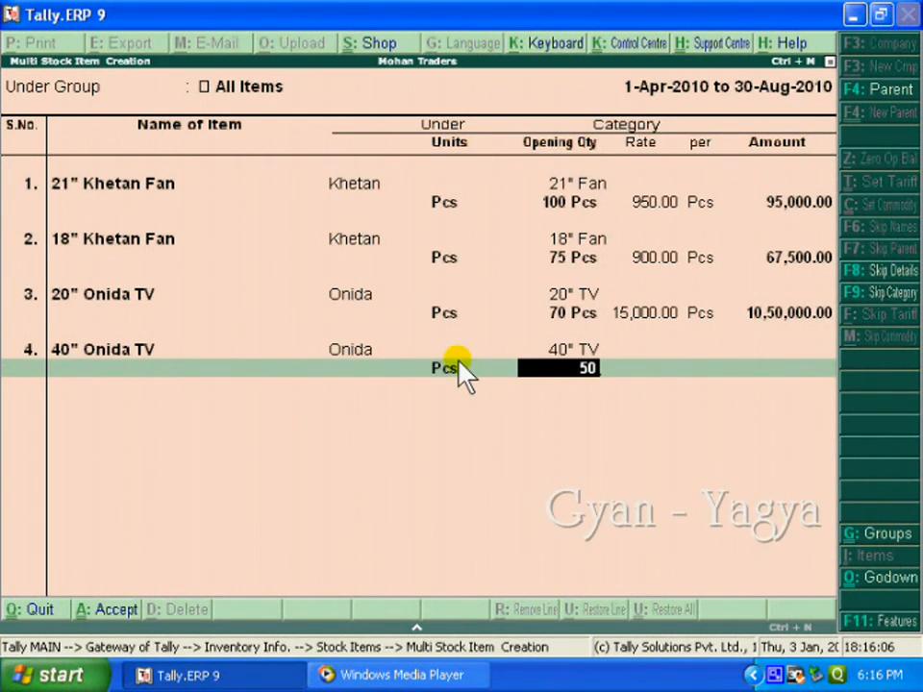
pyautogui.press('Return')
pyautogui.press('Up')
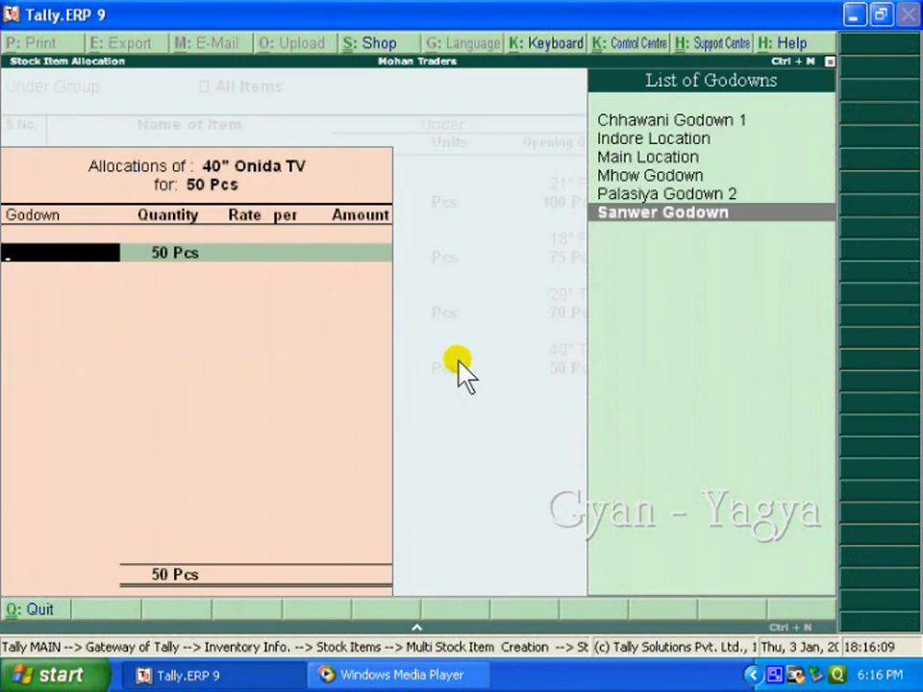
pyautogui.press('Return')
pyautogui.press('Return')
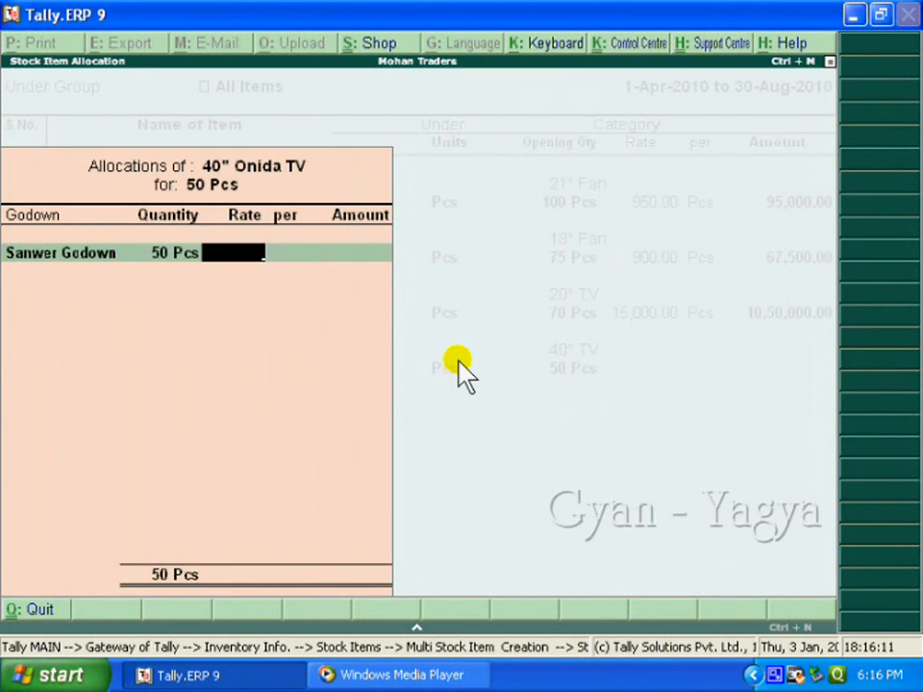
pyautogui.write('20000')
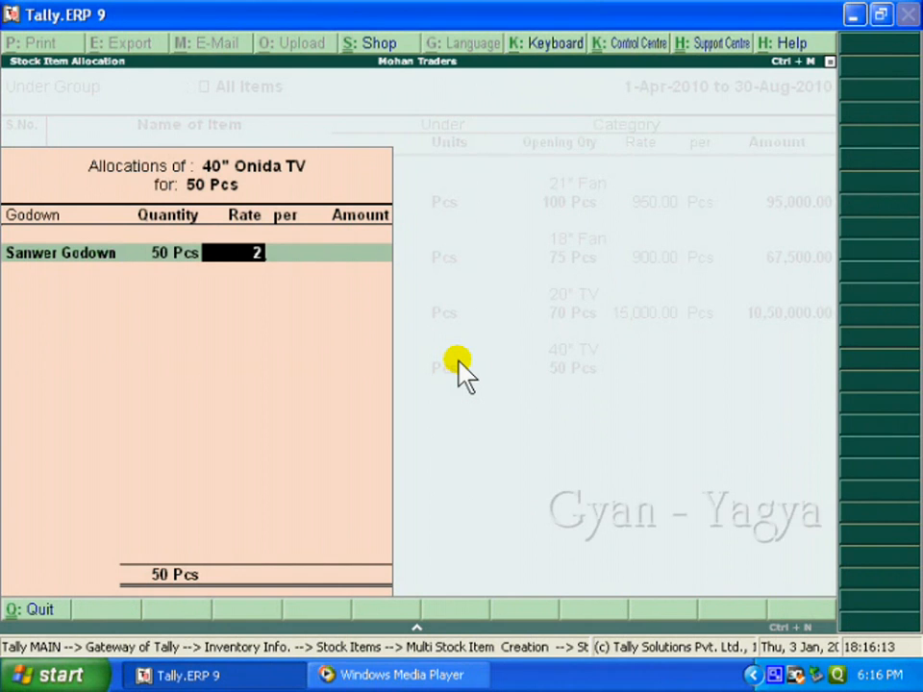
pyautogui.press('Return')
pyautogui.press('Return')
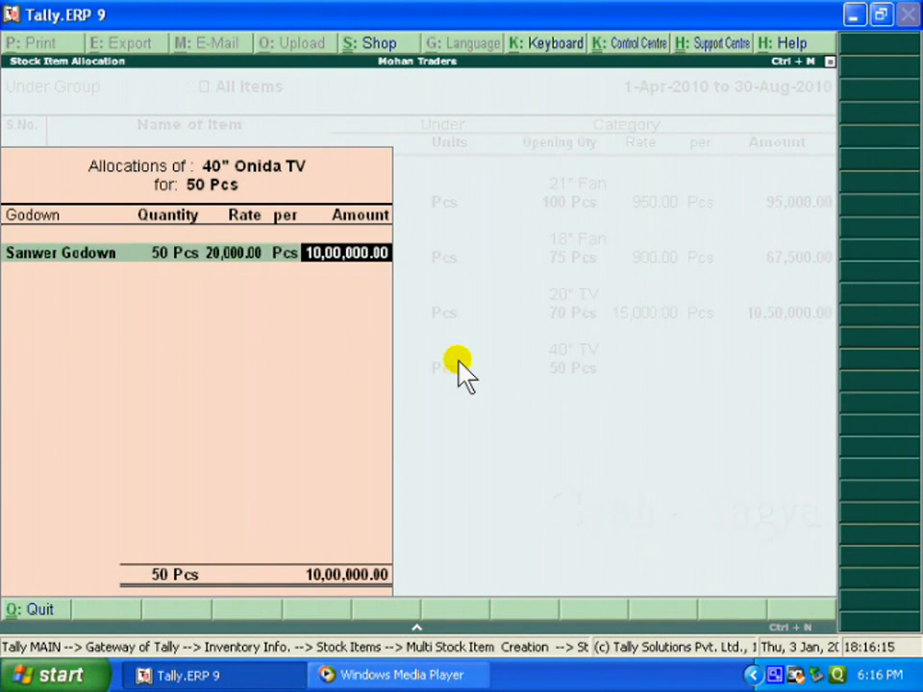
pyautogui.press('Return')
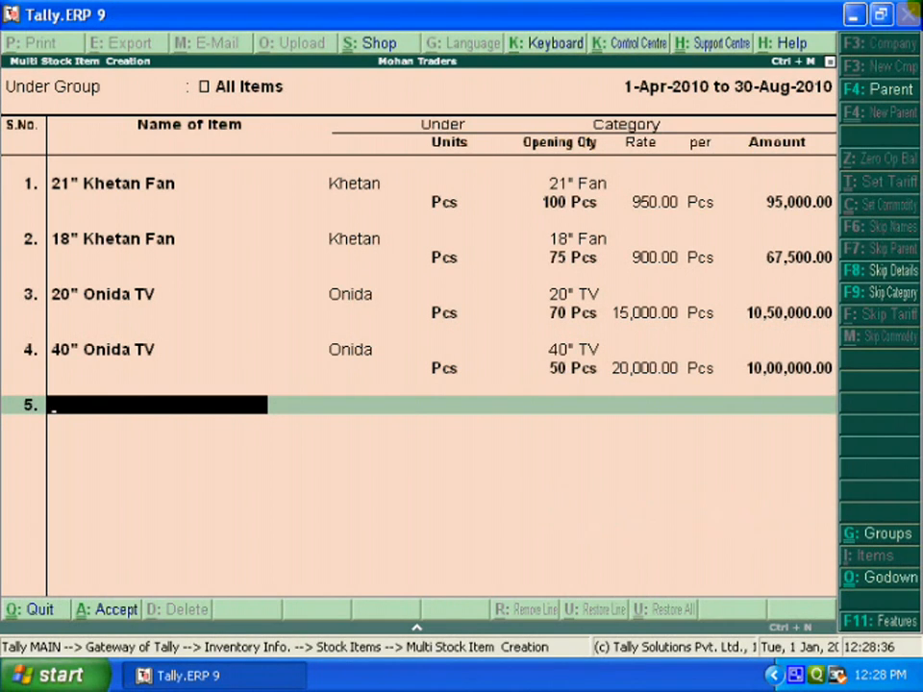
# Step: Add the item Videocon Automatic WM under the Videocon group
pyautogui.write('Video')
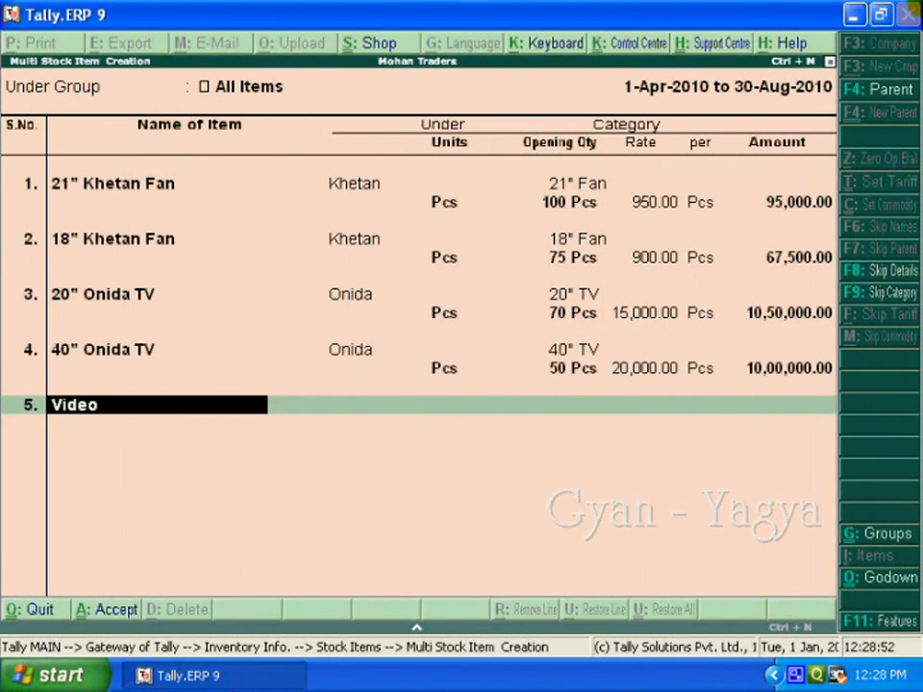
pyautogui.write('con Au')
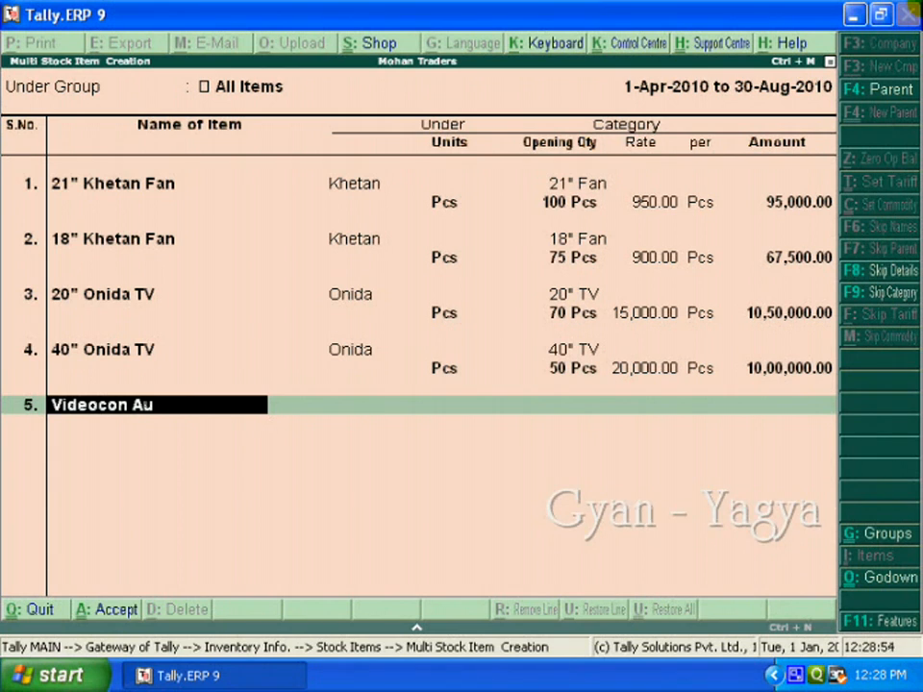
pyautogui.write('tomatic WM')
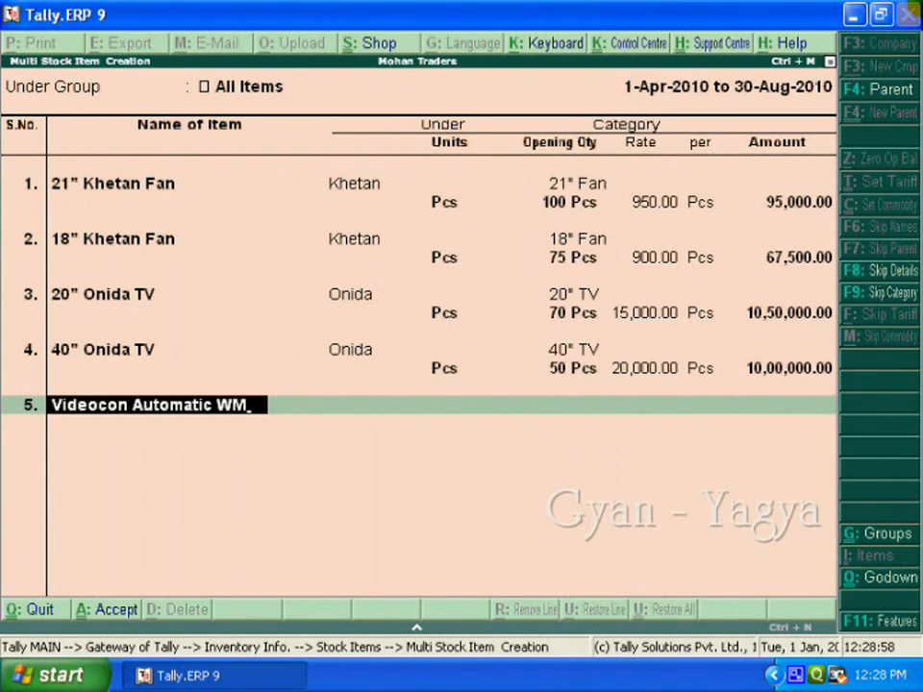
pyautogui.press('Return')
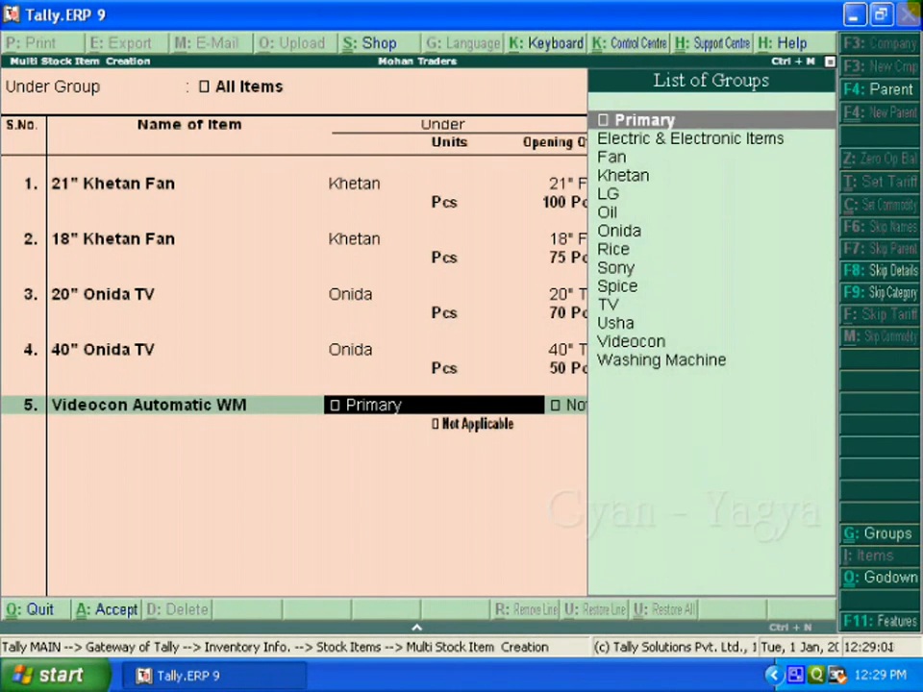
pyautogui.press('Down')
pyautogui.press('Down')
pyautogui.press('Down')
pyautogui.write('V')
pyautogui.press('Return')
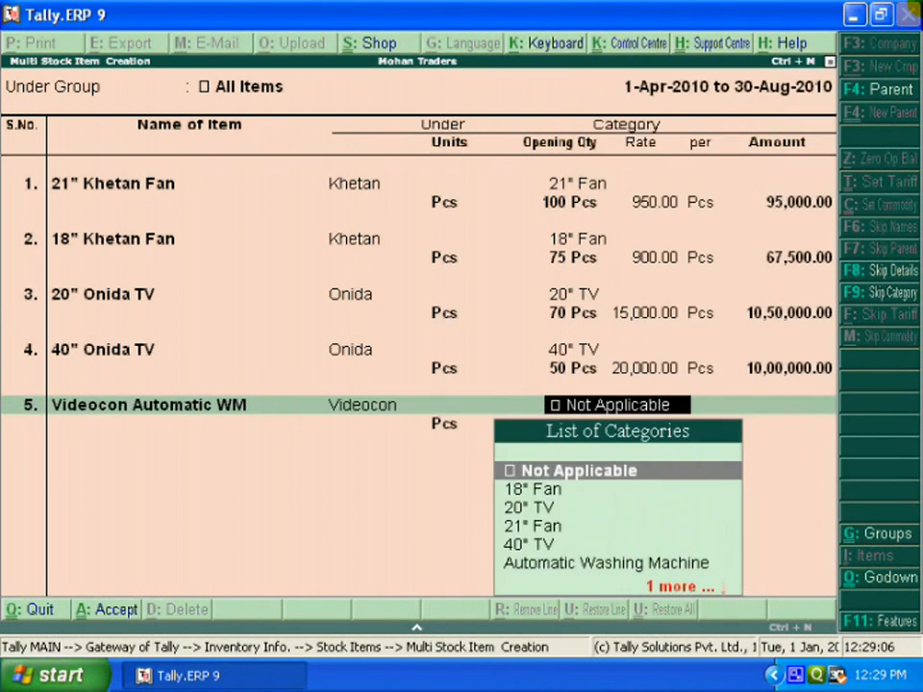
# Step: Assign the Automatic Washing Machine category and the unit Pcs to the Videocon Automatic WM item
pyautogui.press('Down')
pyautogui.press('Down')
pyautogui.press('Down')
pyautogui.press('Down')
pyautogui.press('Down')
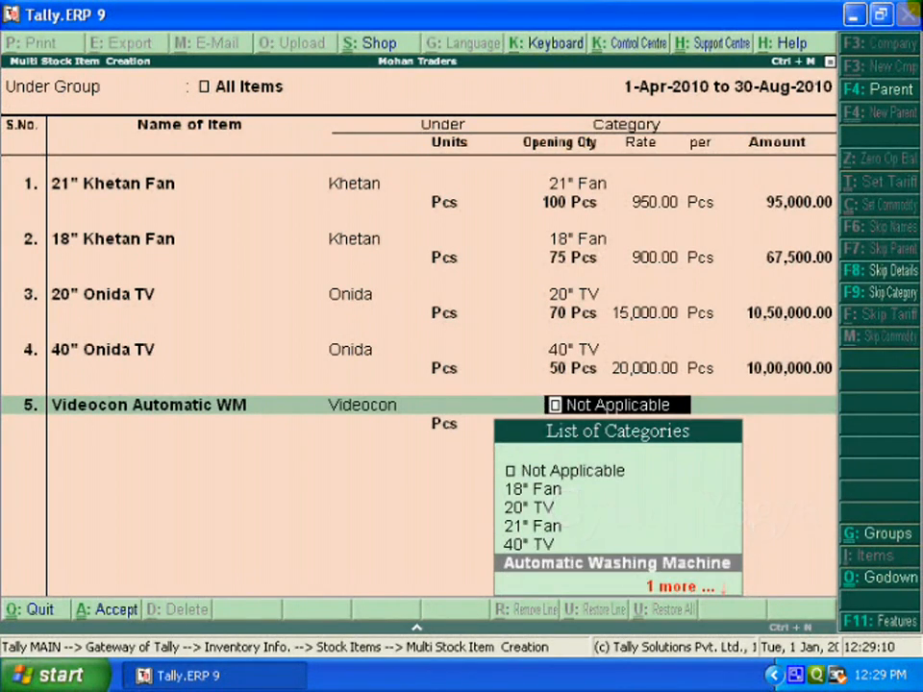
pyautogui.press('Return')
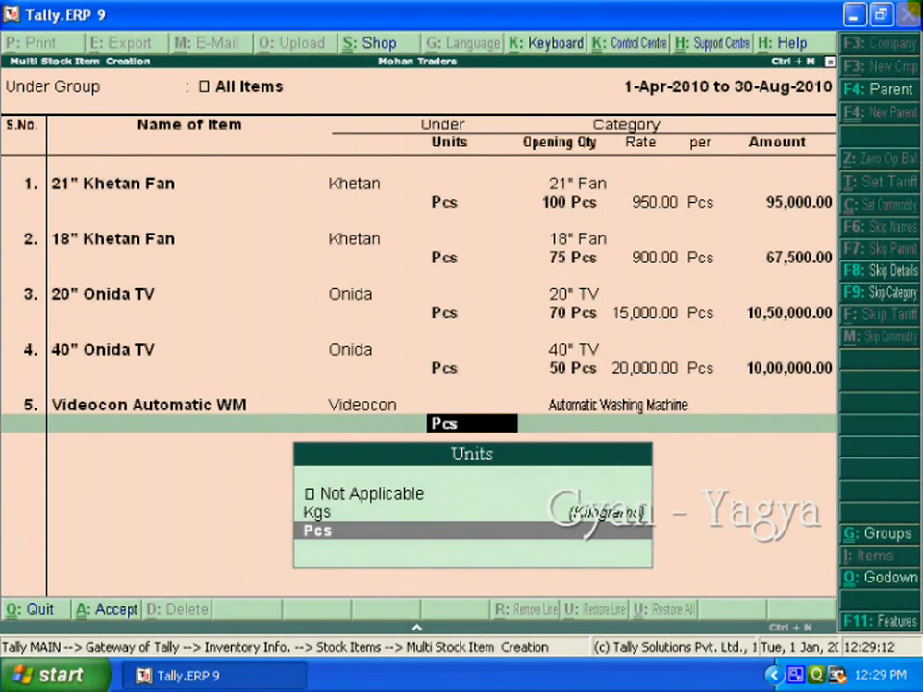
pyautogui.press('Return')
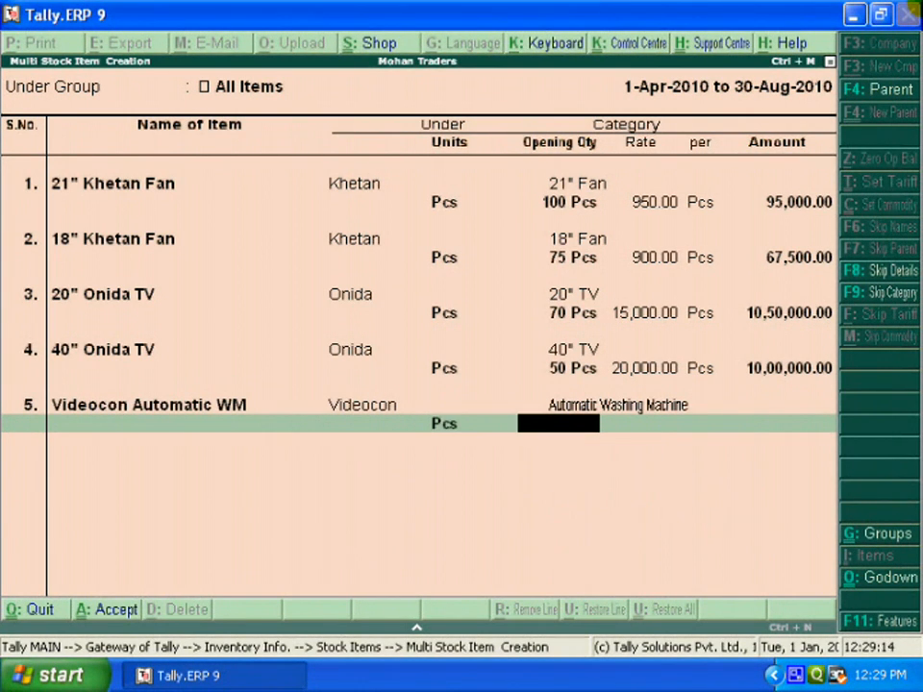
# Step: Set the Videocon Automatic WM opening quantity to 20 Pcs, allocated to Chhawani Godown 1 at a rate of 12000
pyautogui.write('20')
pyautogui.press('Return')
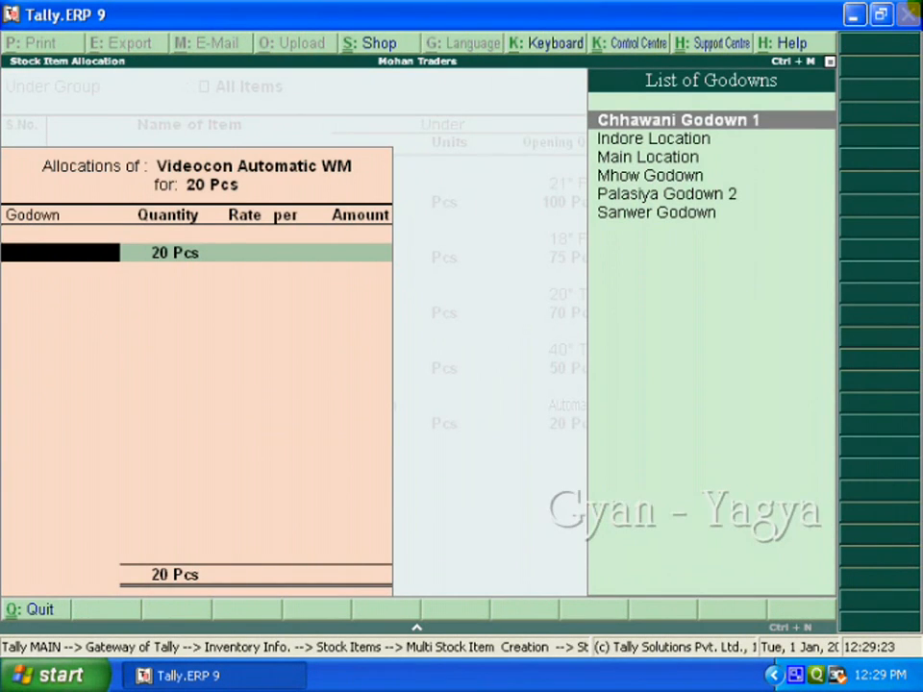
pyautogui.press('Return')
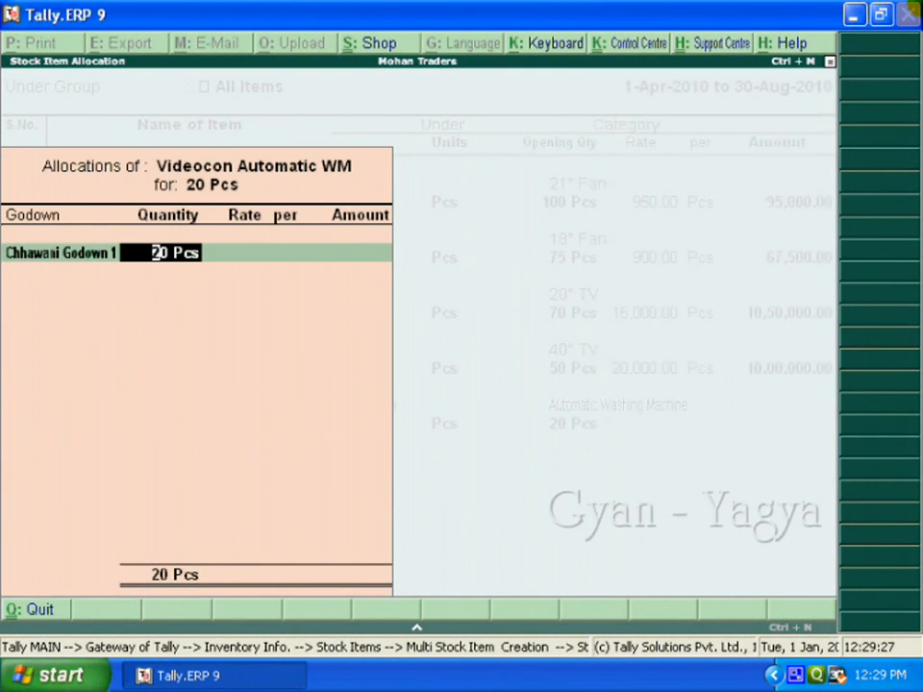
pyautogui.press('Return')
pyautogui.write('12000')
pyautogui.press('Return')
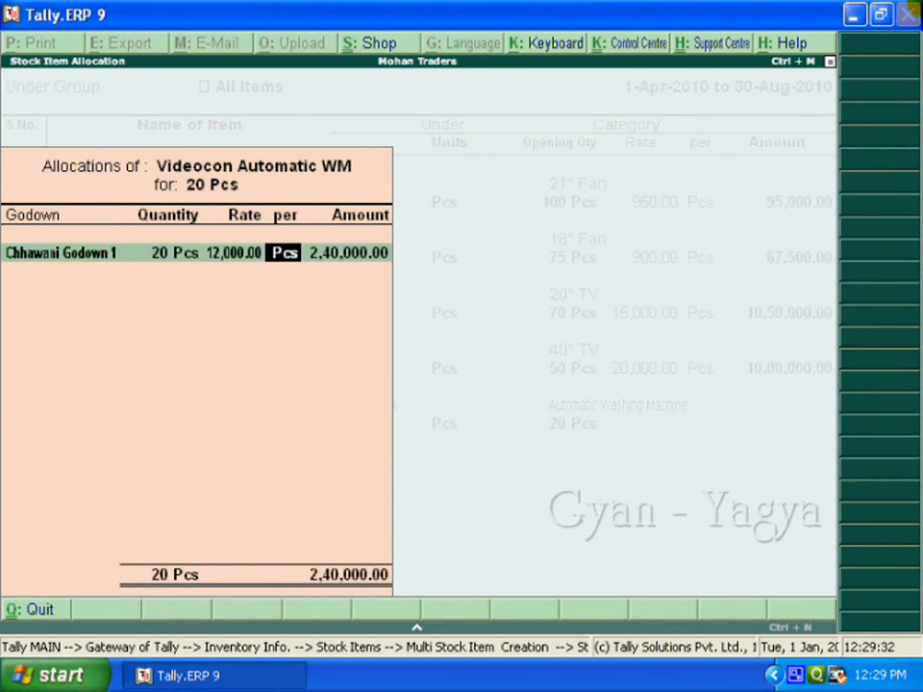
pyautogui.press('Return')
pyautogui.press('Return')
# Step: Add the item Videocon Semiautomatic WM under the Videocon group
pyautogui.write('Videocon Semiautomatic WM')
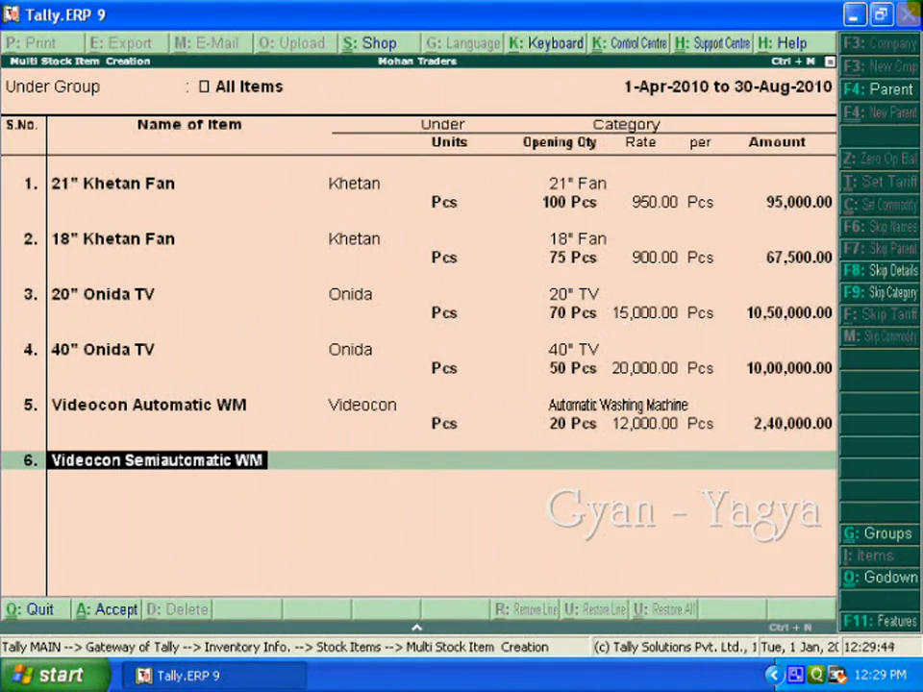
pyautogui.press('Return')
pyautogui.write('V')
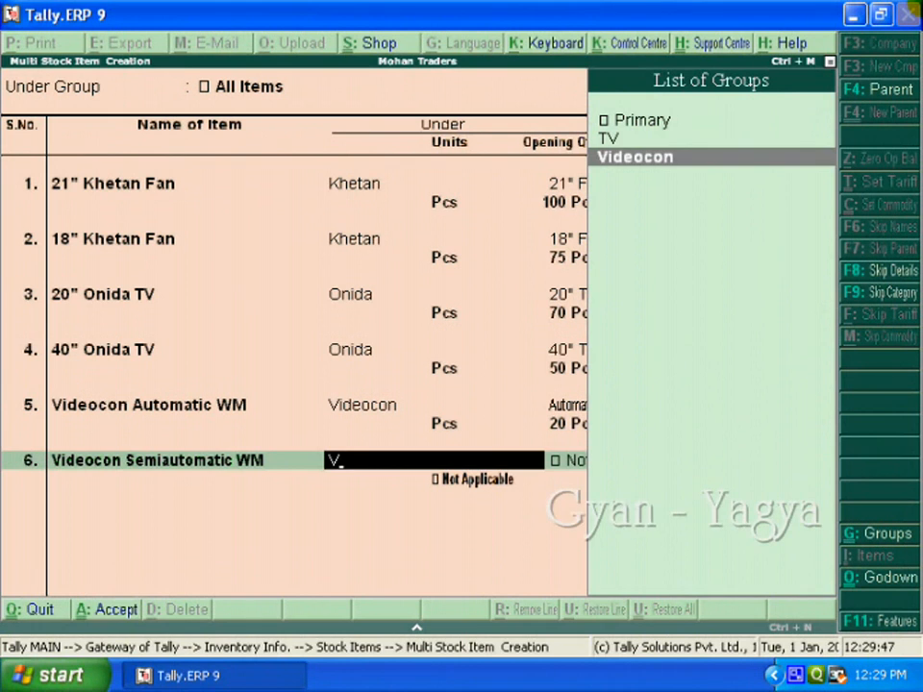
pyautogui.press('Return')
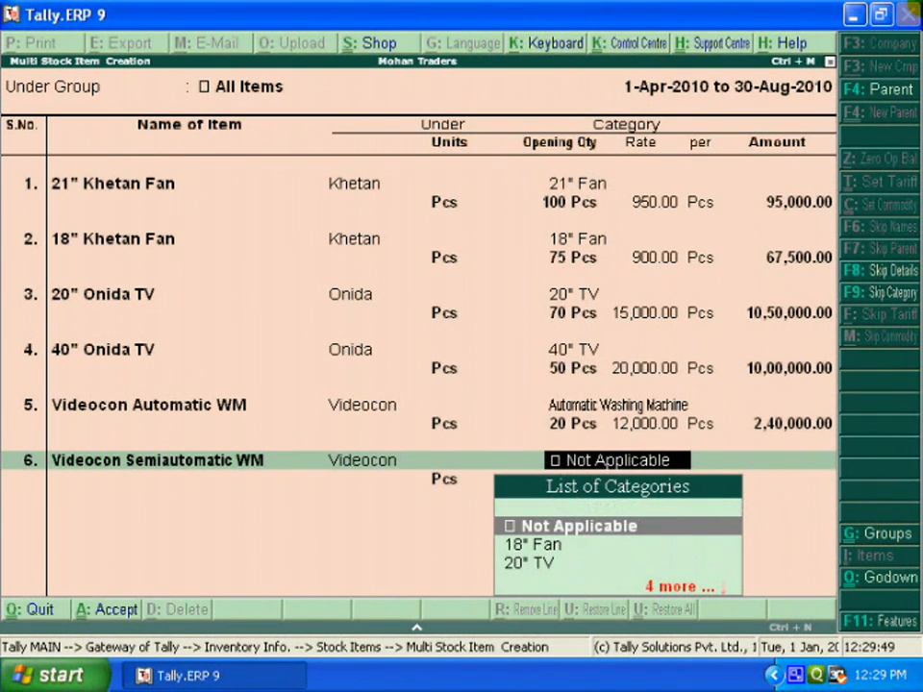
# Step: Assign the Semi Automatic Washing Machine category and the unit Pcs to the Videocon Semiautomatic WM item
pyautogui.press('Down')
pyautogui.press('Down')
pyautogui.press('Down')
pyautogui.press('Down')
pyautogui.press('Down')
pyautogui.press('Down')
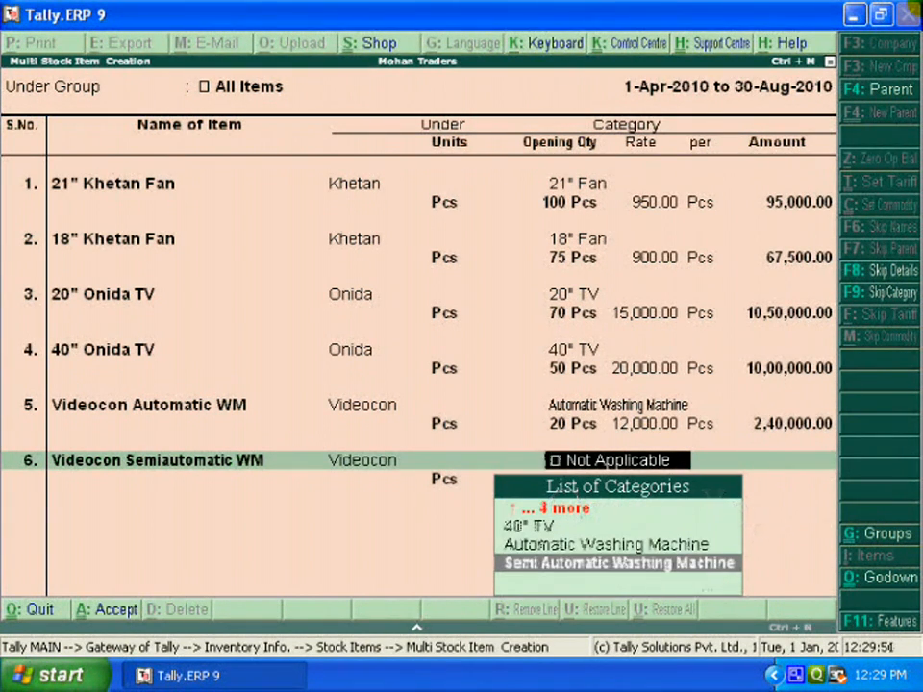
pyautogui.press('Return')
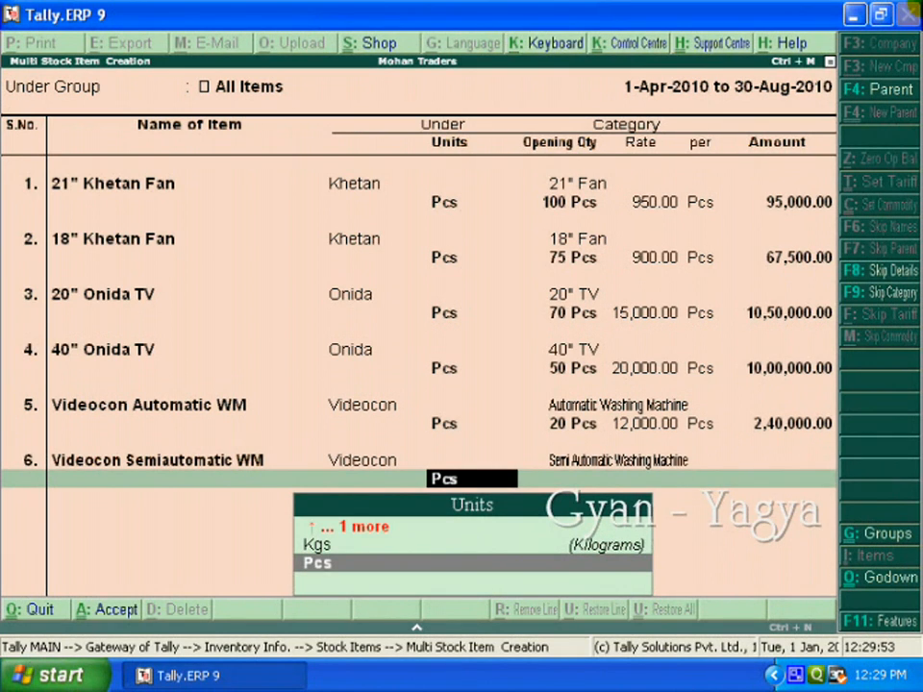
pyautogui.press('Return')
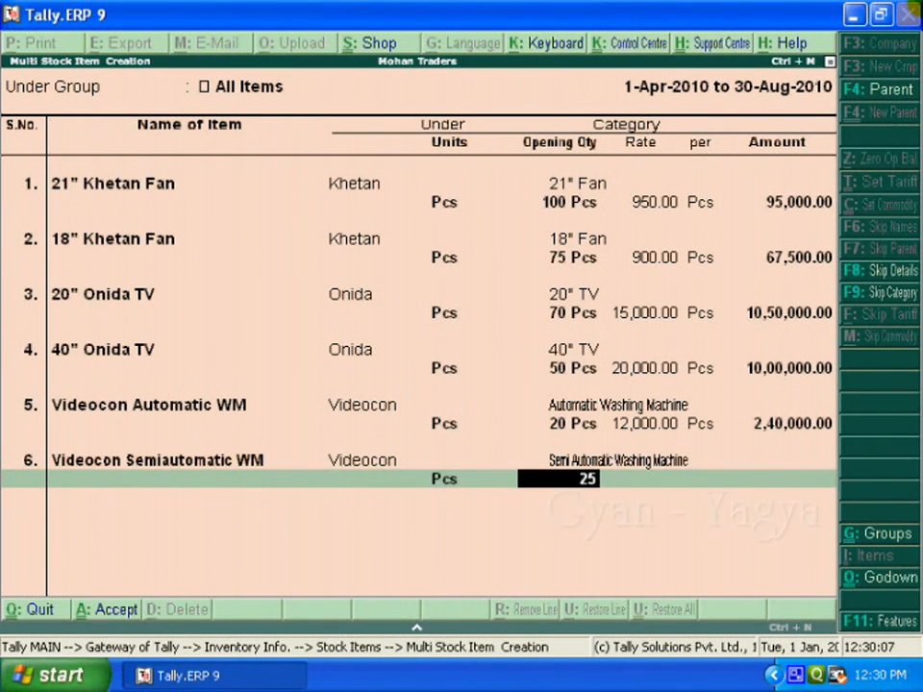
# Step: Set the Videocon Semiautomatic WM opening quantity to 25 Pcs, allocated to Palasiya Godown 2 at a rate of 10,000
pyautogui.press('Return')
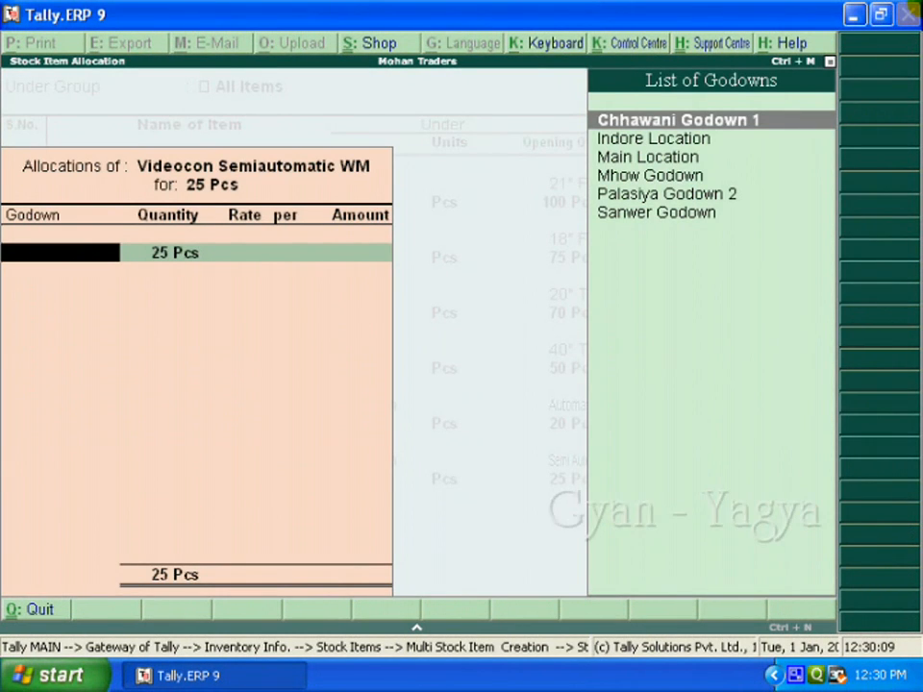
pyautogui.press('Down')
pyautogui.press('Down')
pyautogui.press('Down')
pyautogui.press('Down')
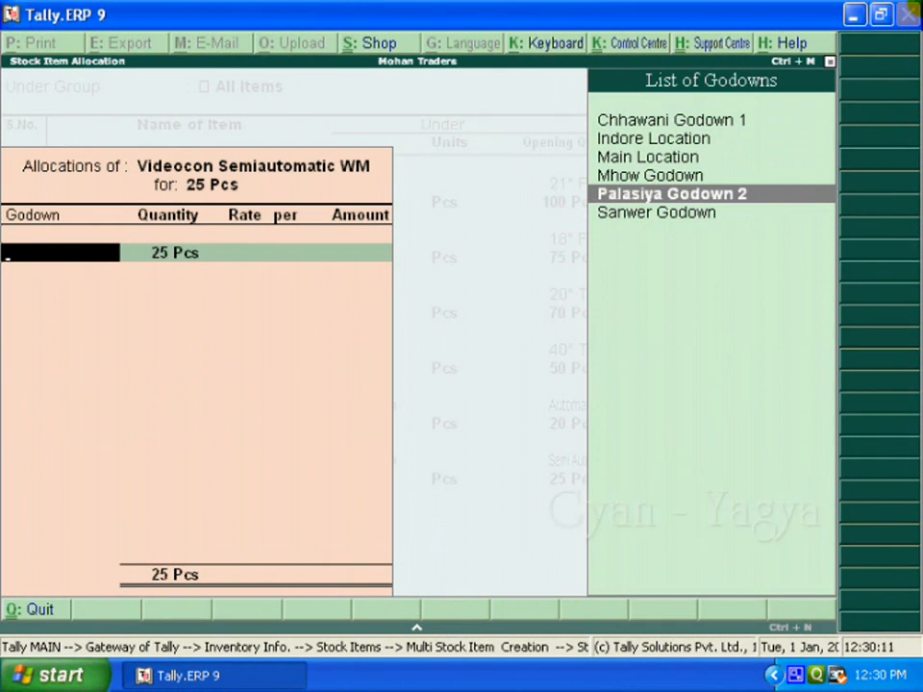
pyautogui.press('Return')
pyautogui.press('Return')
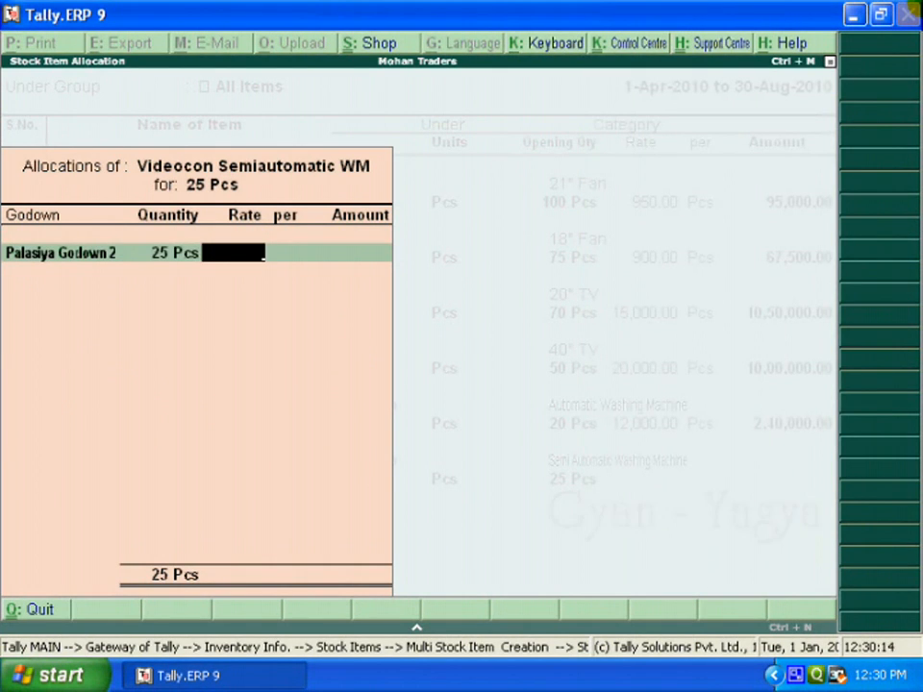
pyautogui.write('10,000')
pyautogui.press('Return')
pyautogui.press('Return')
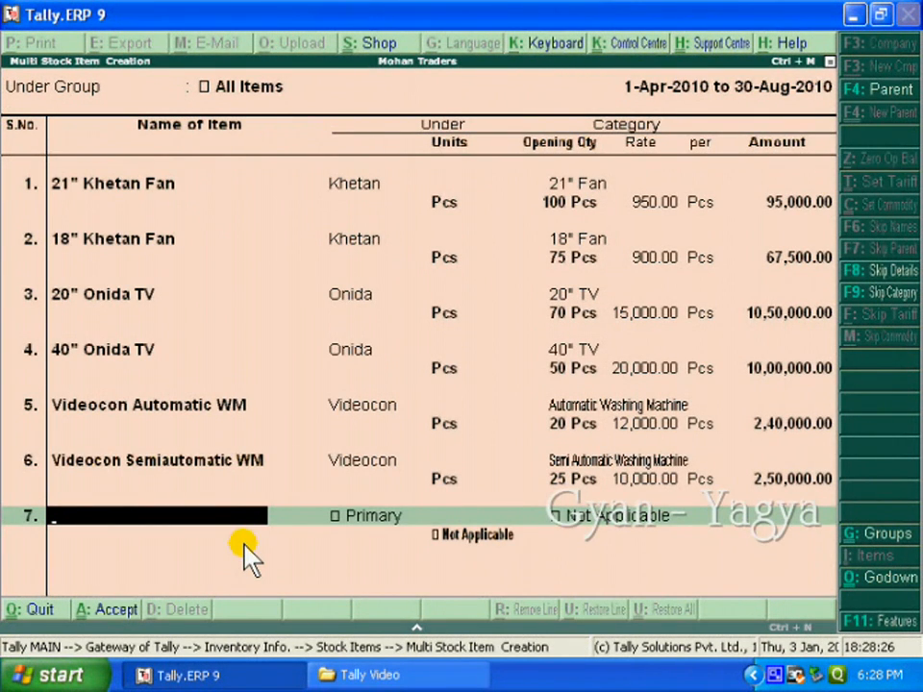
# Step: Add the item LG Auto. WM under the LG group
pyautogui.write('LG Auto. WM')
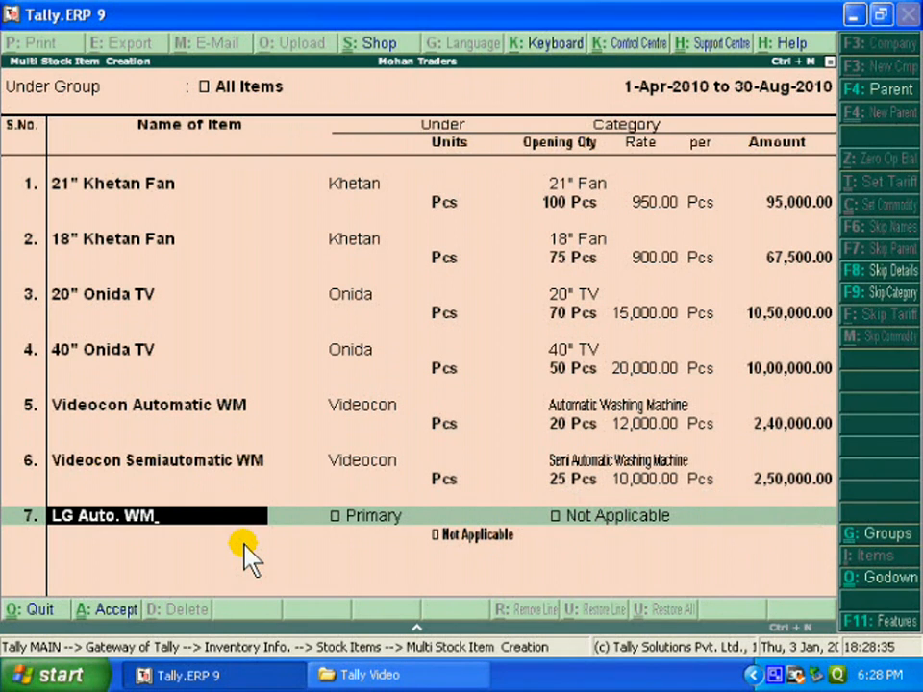
pyautogui.press('Return')
pyautogui.write('L')
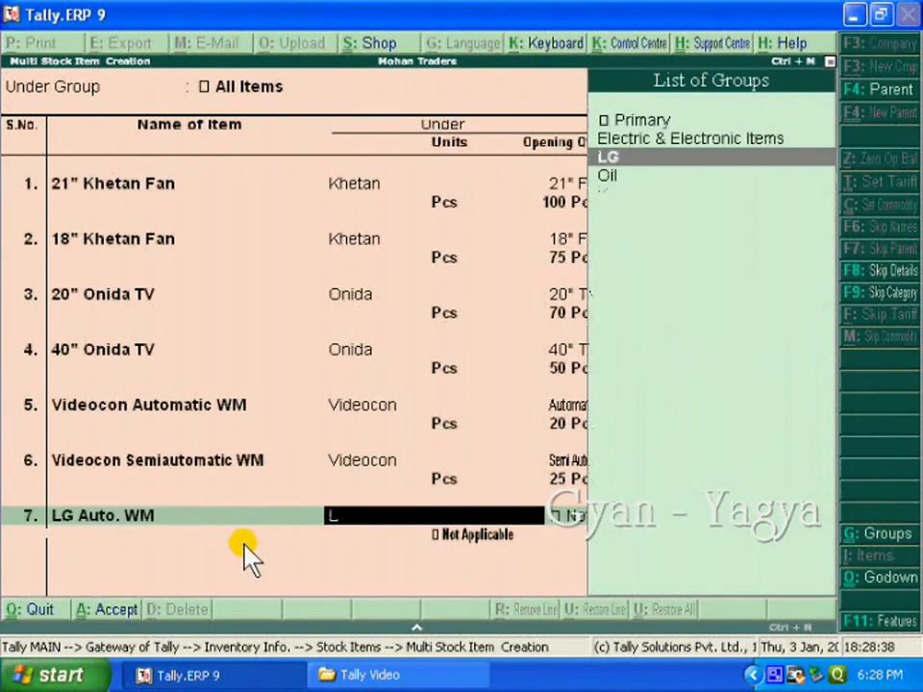
pyautogui.press('Return')
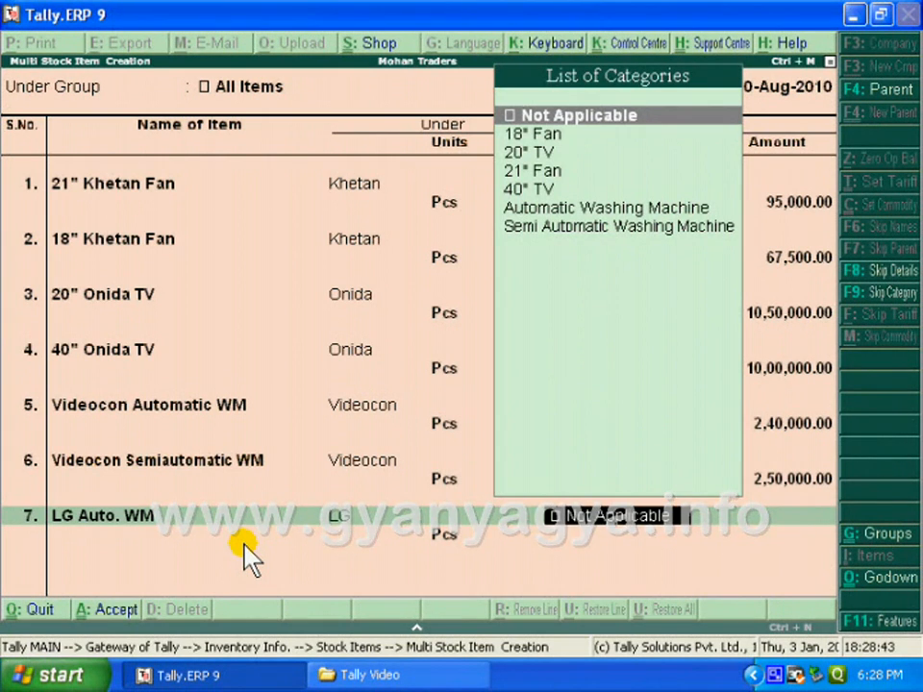
# Step: Give LG Auto. WM the Automatic Washing Machine category and the unit Pcs, leaving its opening quantity blank
pyautogui.press('Down')
pyautogui.press('Down')
pyautogui.press('Down')
pyautogui.press('Down')
pyautogui.press('Down')
pyautogui.press('Return')
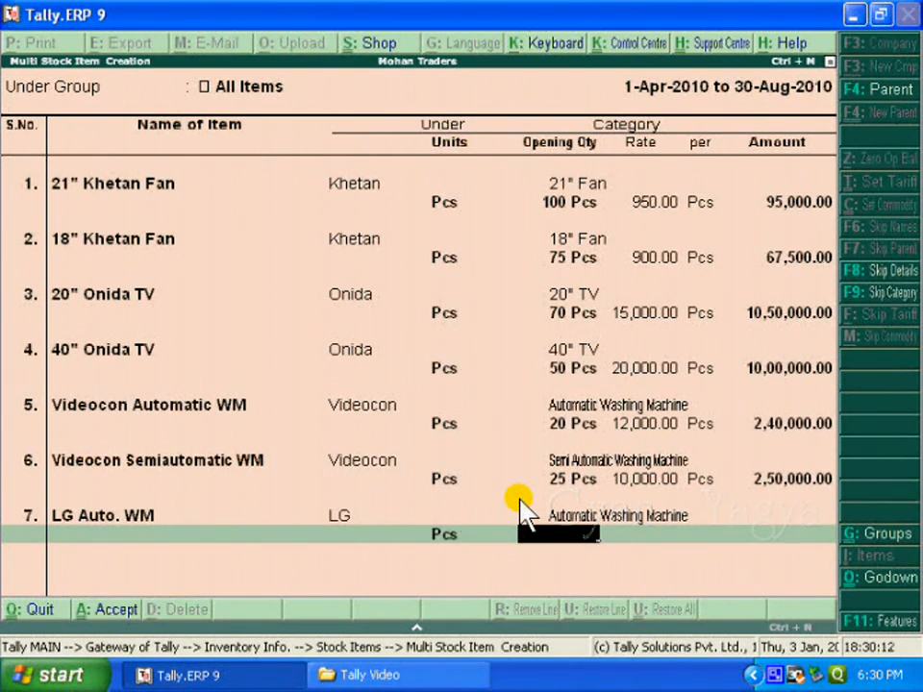
pyautogui.press('Return')
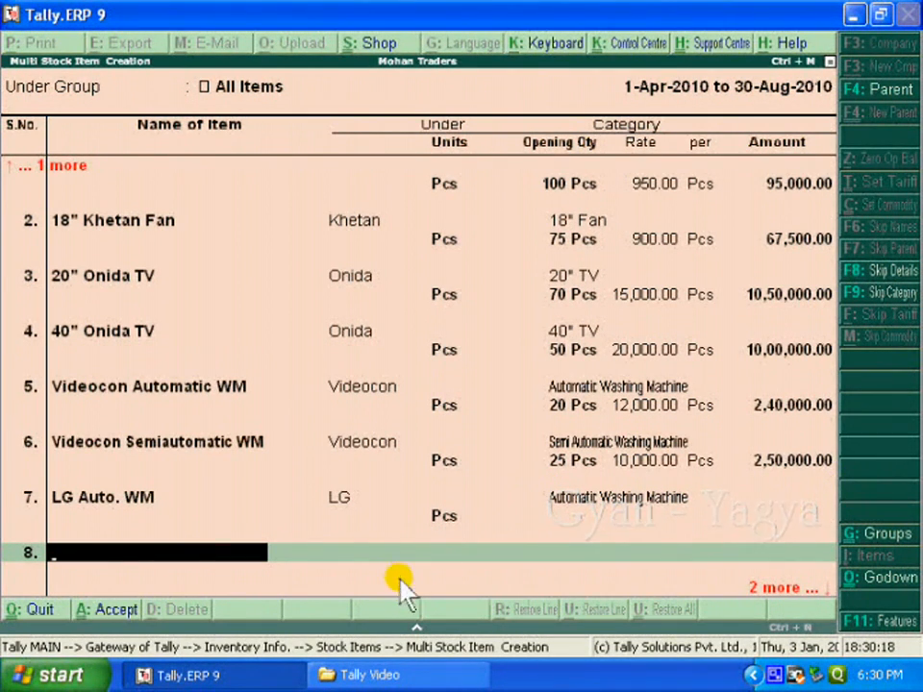
# Step: Add the item LG Semiauto. WM under the LG group
pyautogui.write('LG')
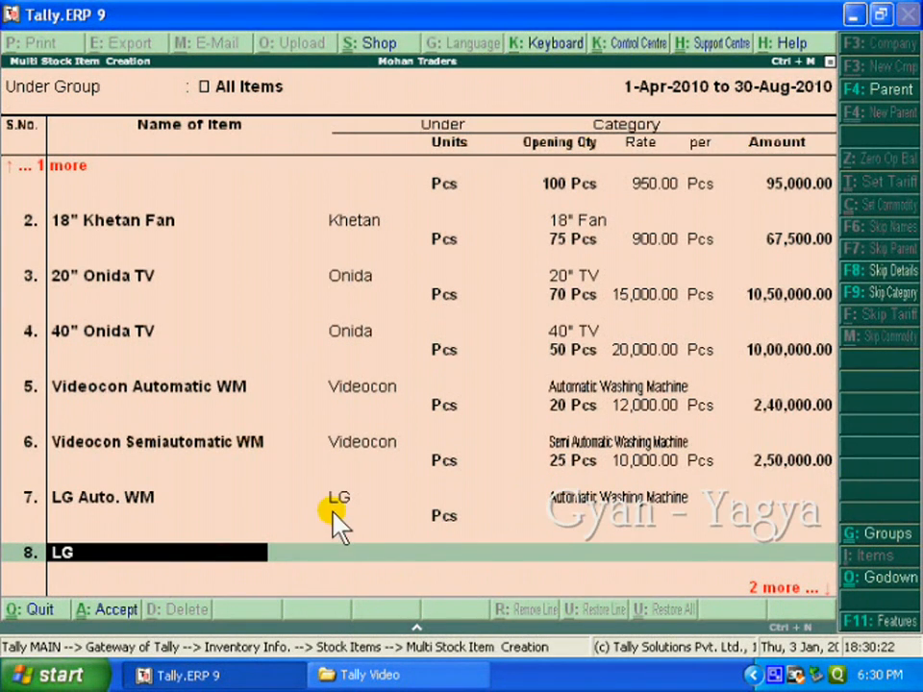
pyautogui.write(' Semt')
pyautogui.press('BackSpace')
pyautogui.write('i')
pyautogui.write('atuo')
pyautogui.press('BackSpace')
pyautogui.press('BackSpace')
pyautogui.press('BackSpace')
pyautogui.write('uto. WM')
pyautogui.press('Return')
pyautogui.write('L')
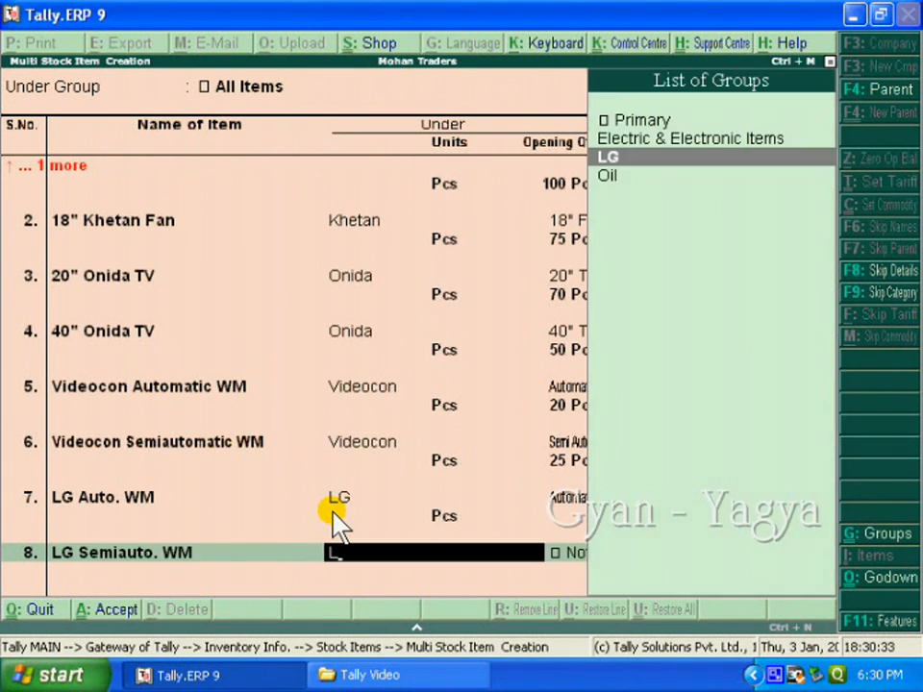
pyautogui.press('Return')
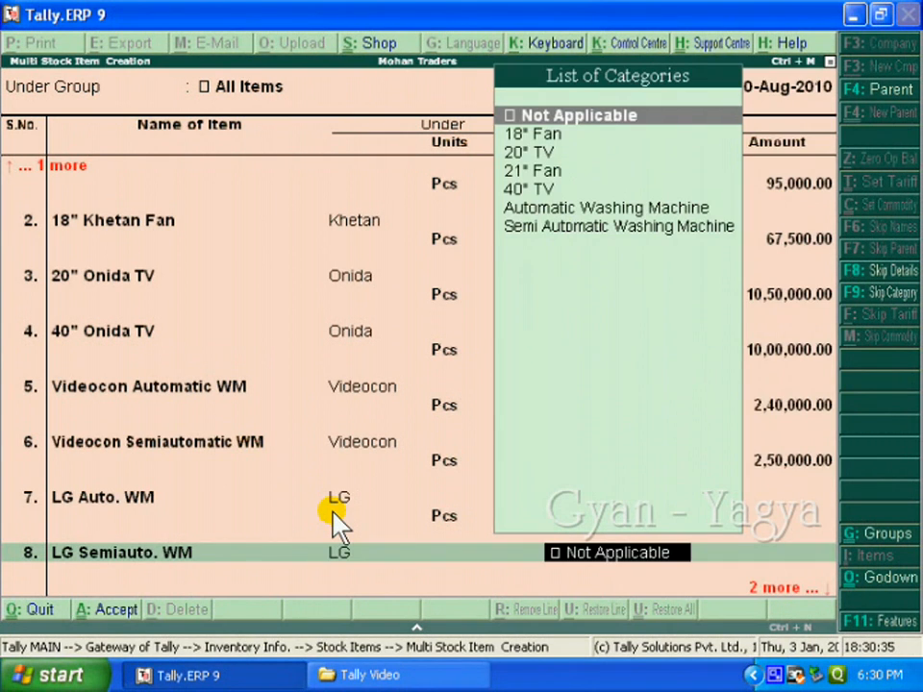
# Step: Give LG Semiauto. WM the Semi Automatic Washing Machine category and unit Pcs without an opening quantity, and save all the stock items
pyautogui.press('Down')
pyautogui.press('Down')
pyautogui.press('Down')
pyautogui.press('Down')
pyautogui.press('Down')
pyautogui.press('Down')
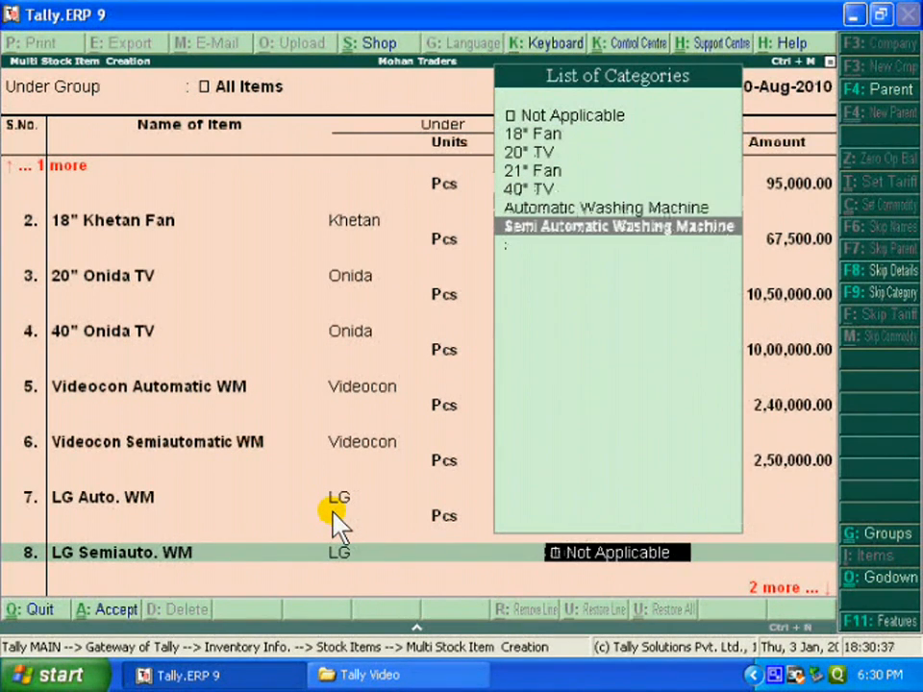
pyautogui.press('Return')
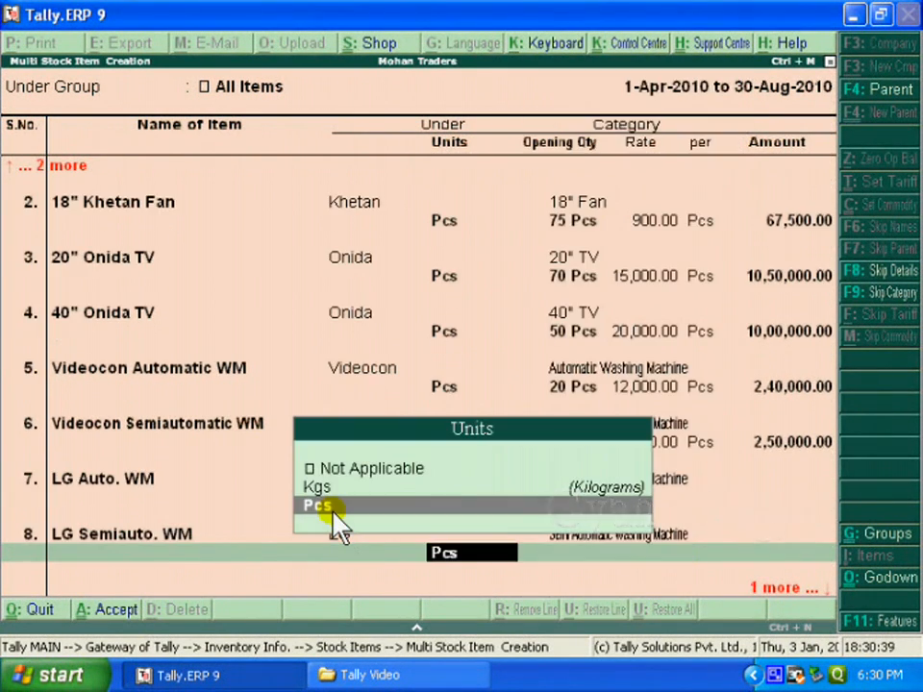
pyautogui.press('Return')
pyautogui.press('Return')
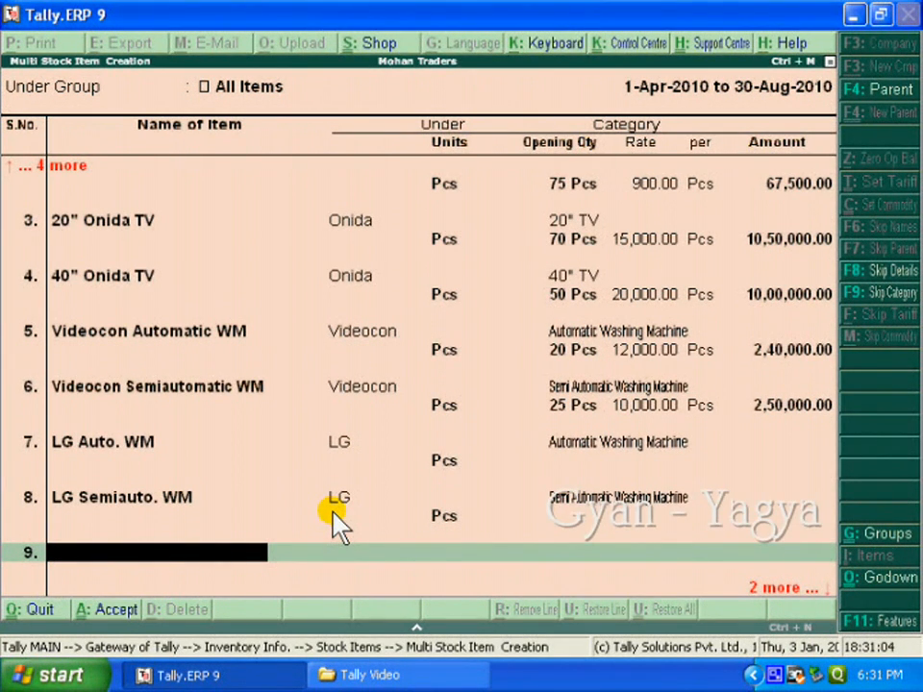
pyautogui.hotkey('ctrl', 'a')
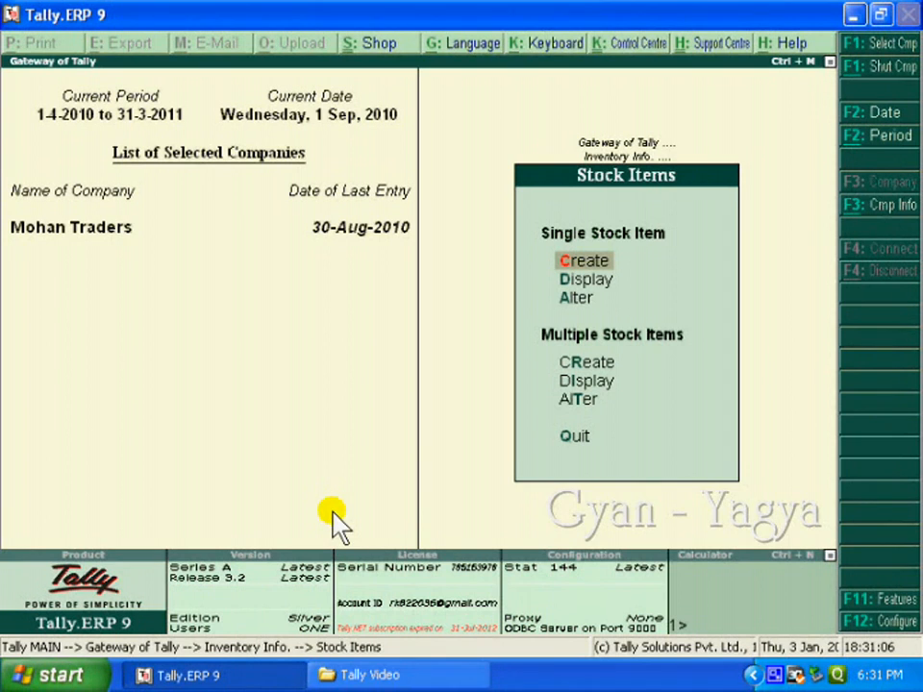